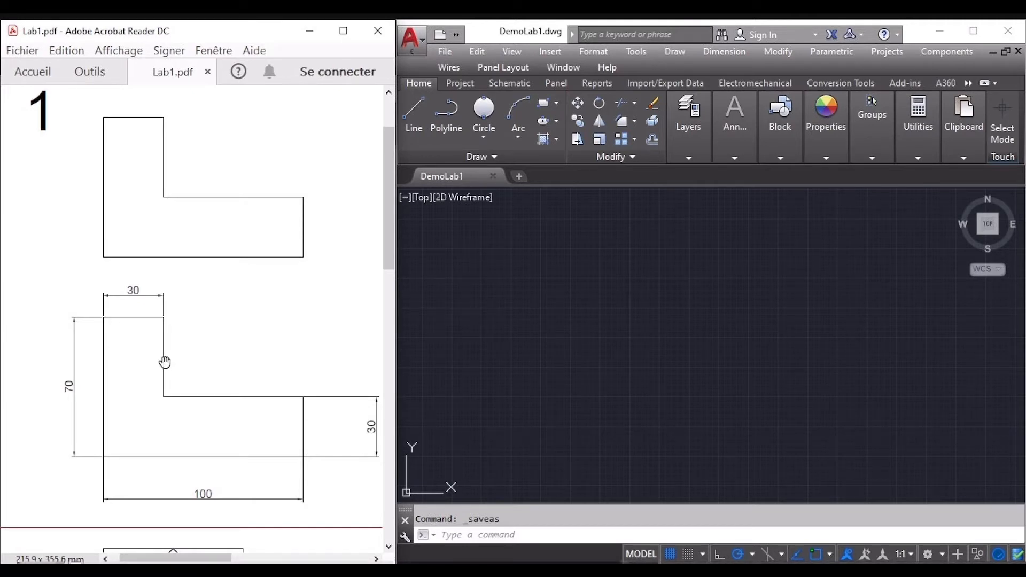
Step: Switch to AutoCAD and check which object snap modes are enabled
left_click(805, 423)
key("Escape")
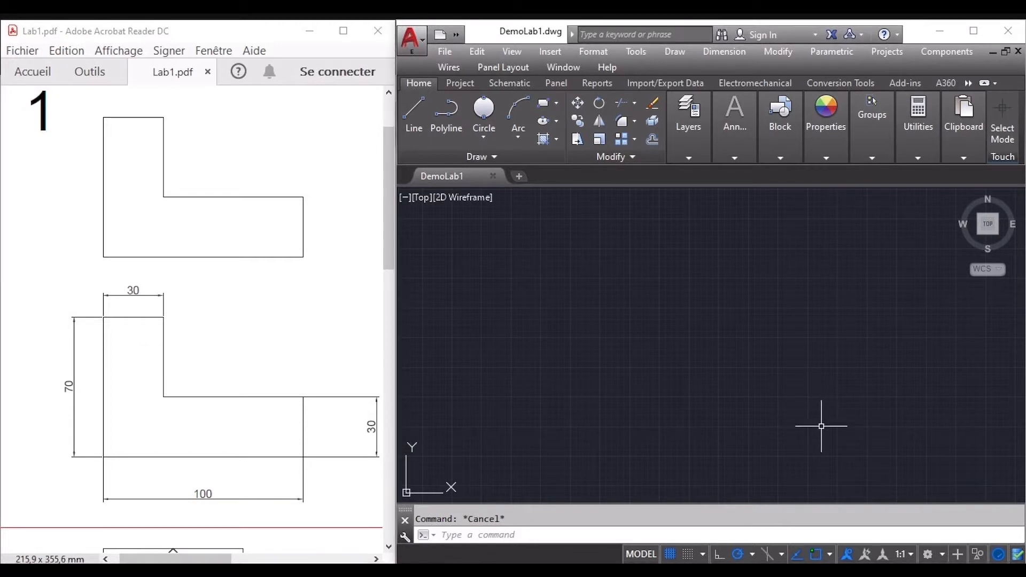
left_click(829, 554)
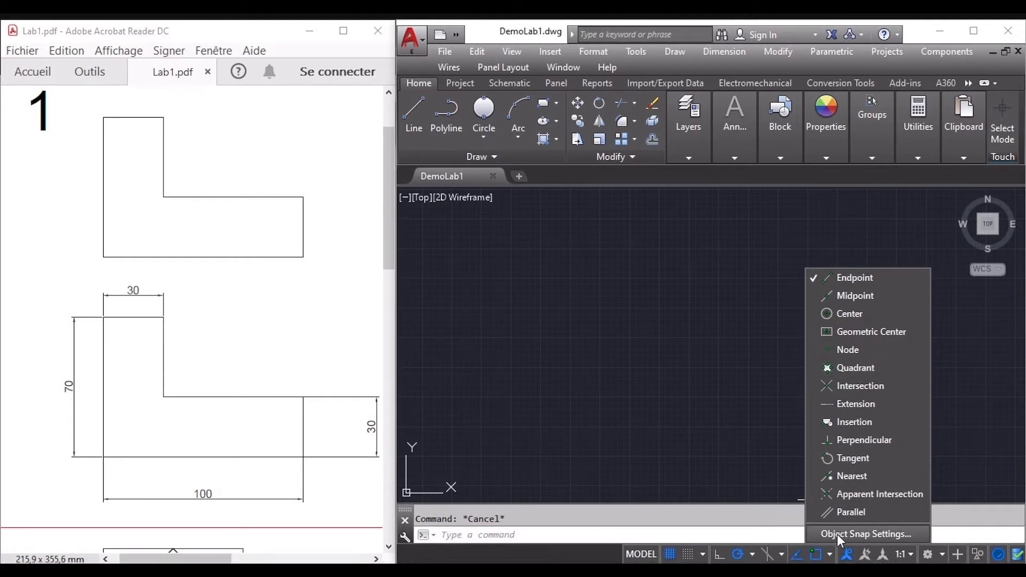
left_click(556, 322)
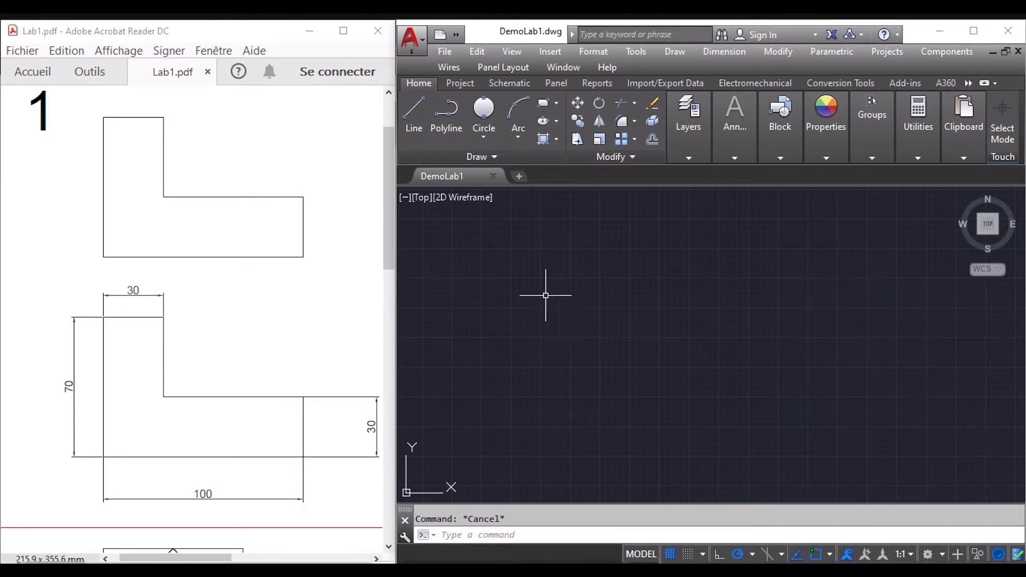
Step: Begin the exercise 1 L-shape with the Line command, drawing a 30-unit top edge leftward and a 70-unit edge downward
left_click(412, 108)
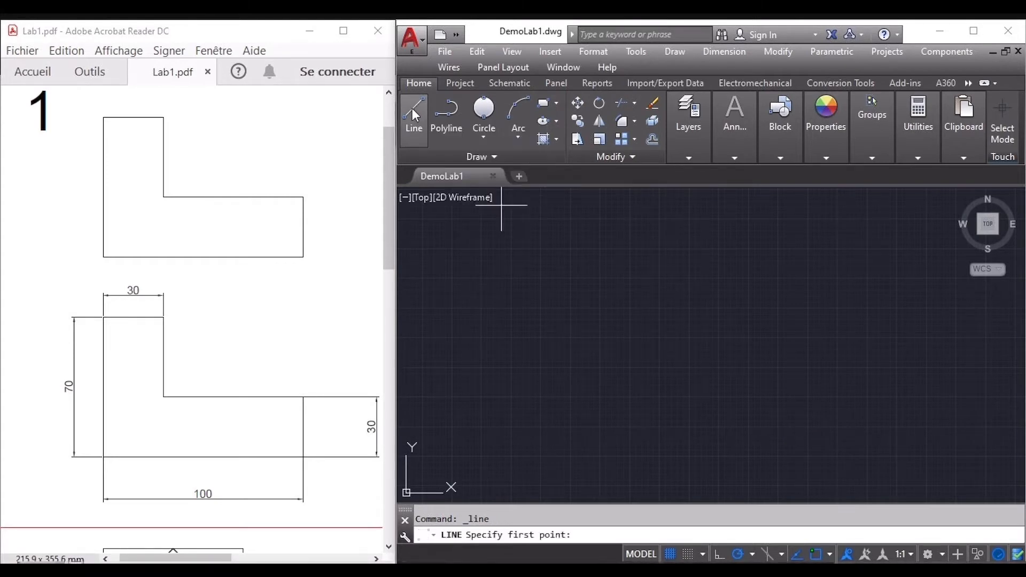
left_click(682, 274)
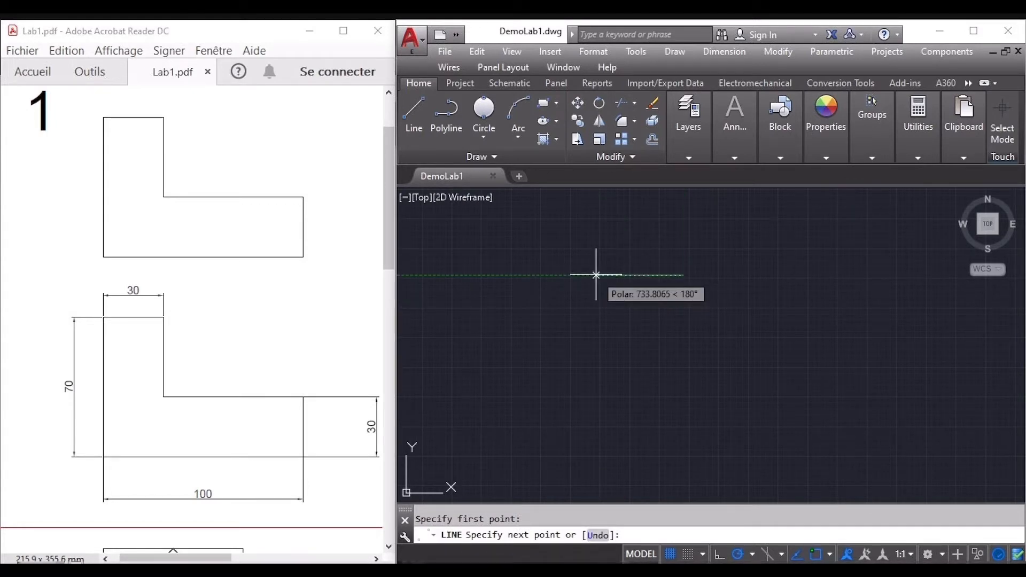
type("30")
key("Return")
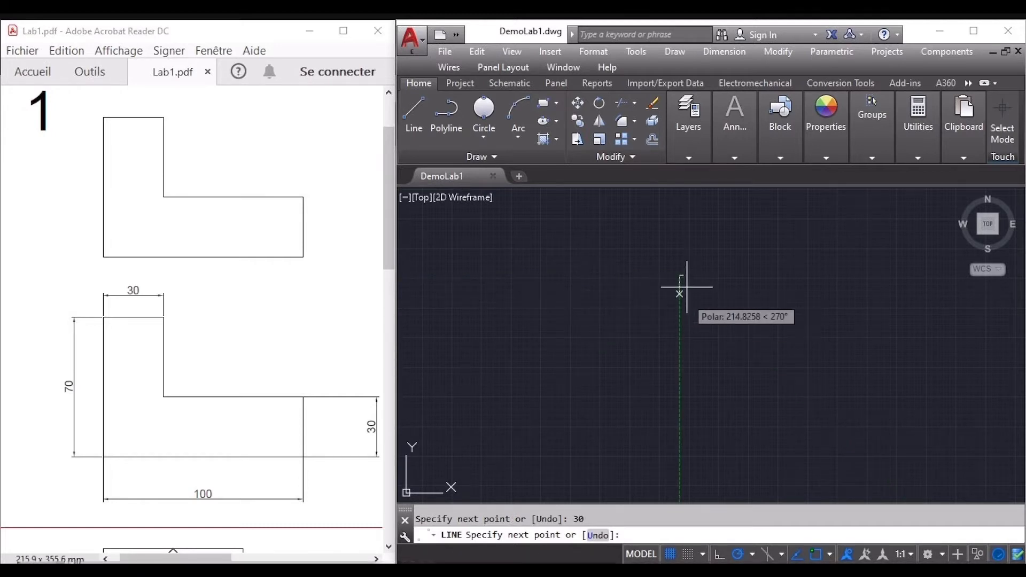
scroll(684, 277, "up", 8)
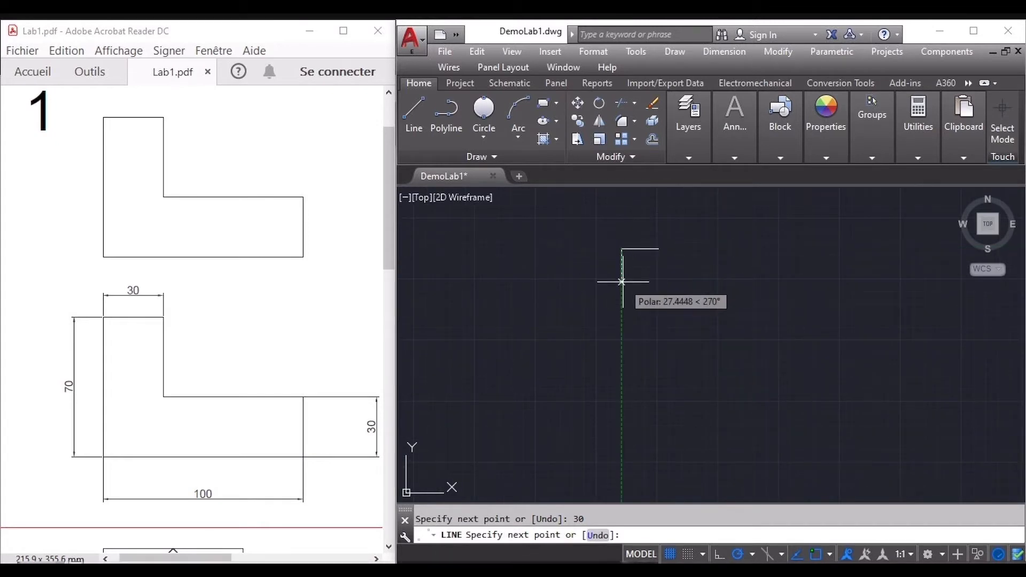
middle_click_drag(622, 282, 640, 285)
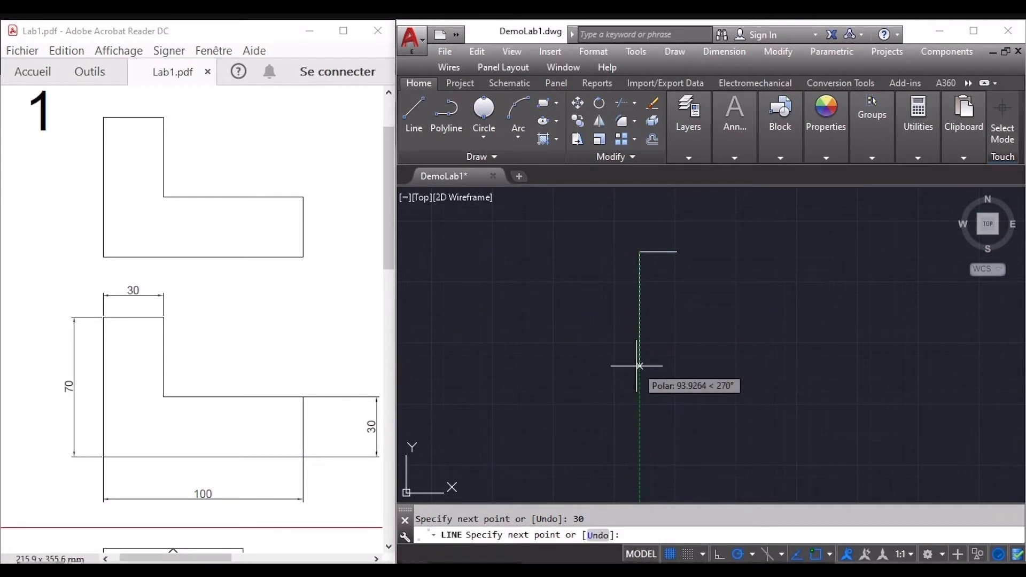
type("70")
key("Return")
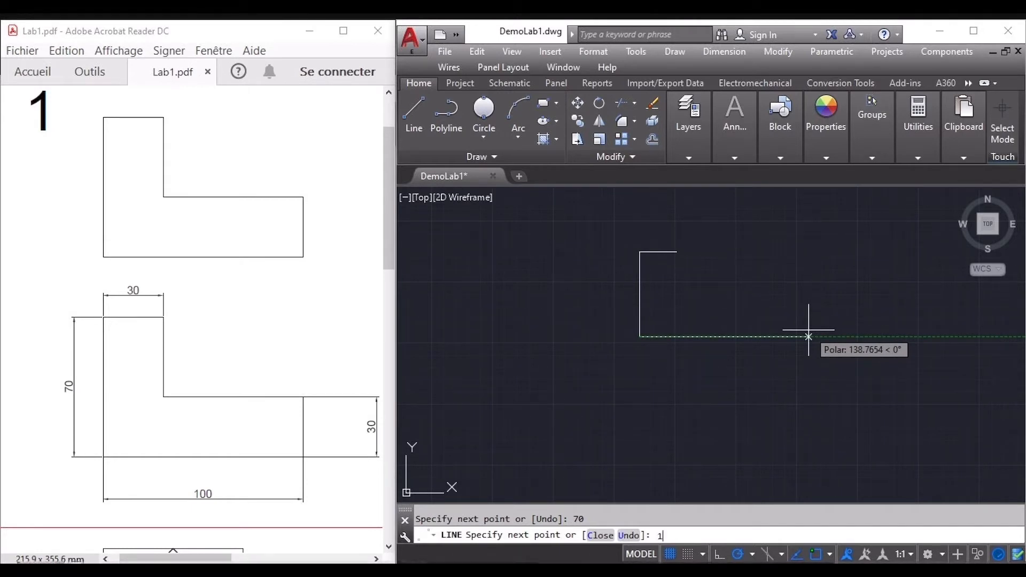
Step: Complete the L-shape with a 100-unit base and a 30-unit upward edge, then close it through an inner corner aligned below the start point
key("Return")
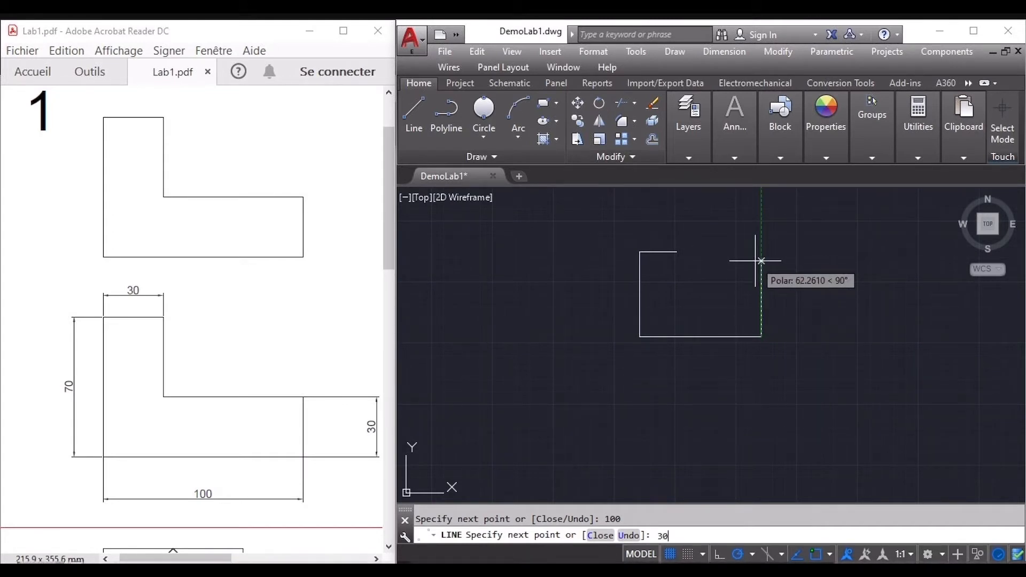
key("Return")
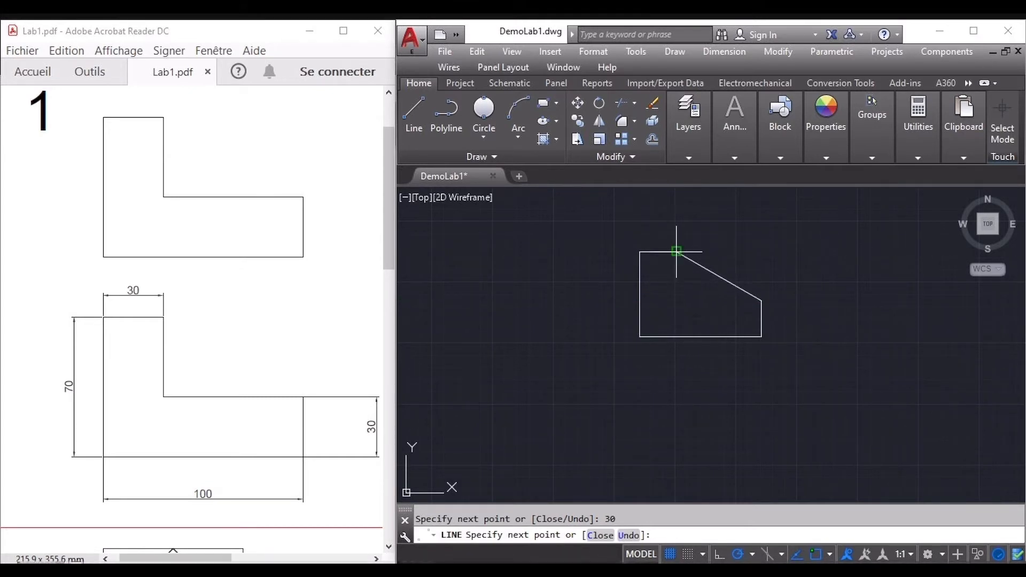
left_click(828, 554)
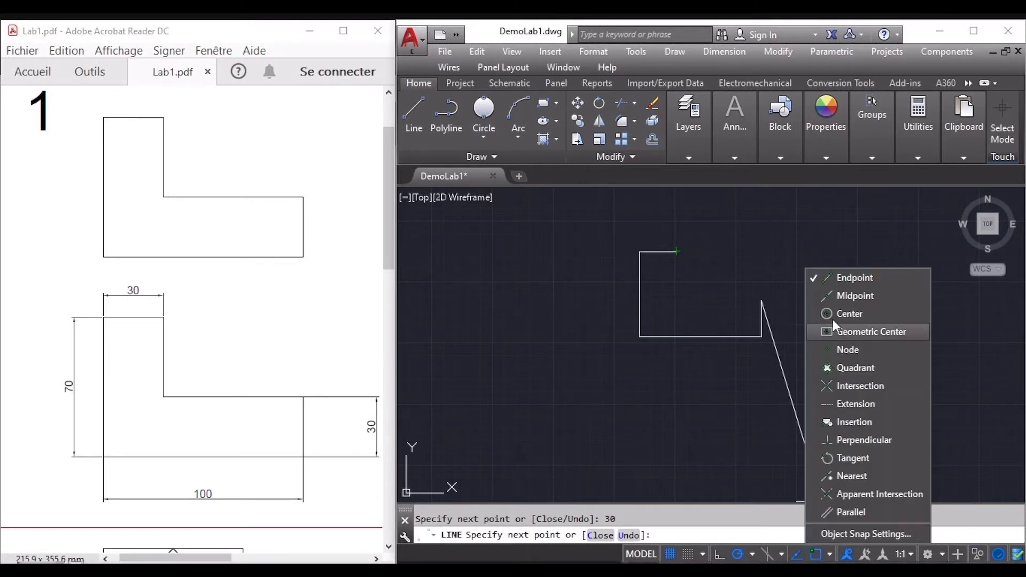
left_click(733, 393)
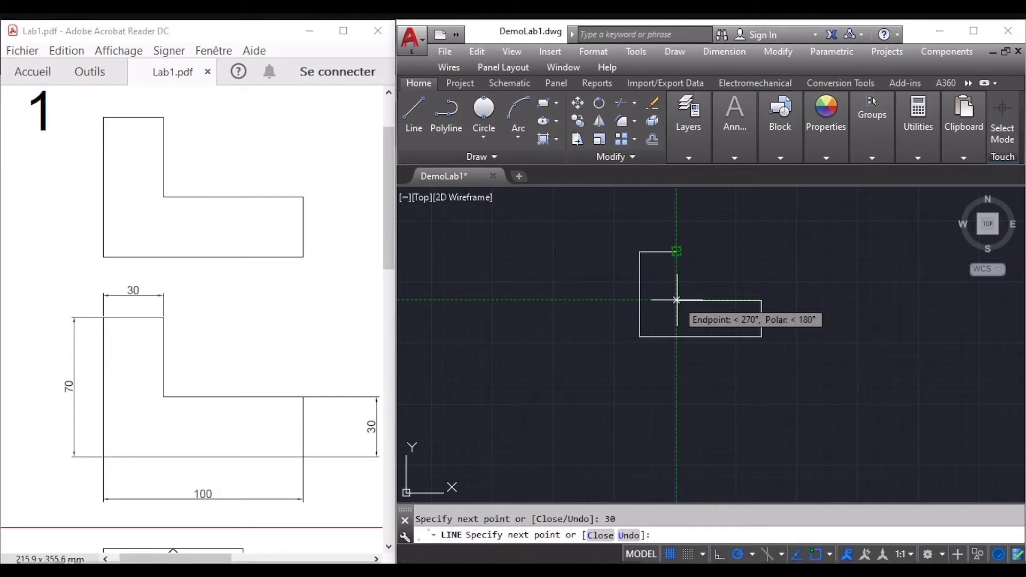
left_click(676, 300)
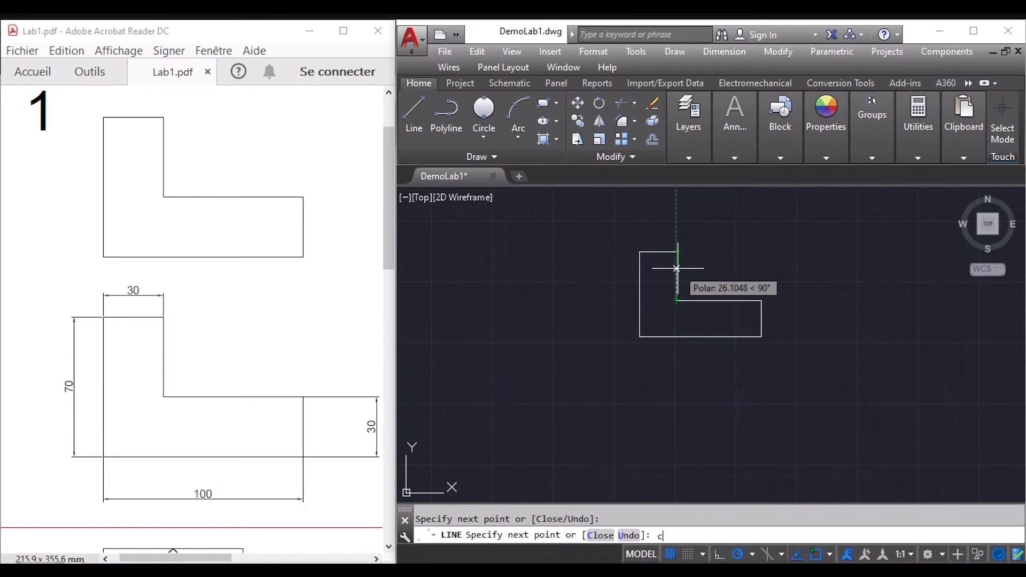
key("Return")
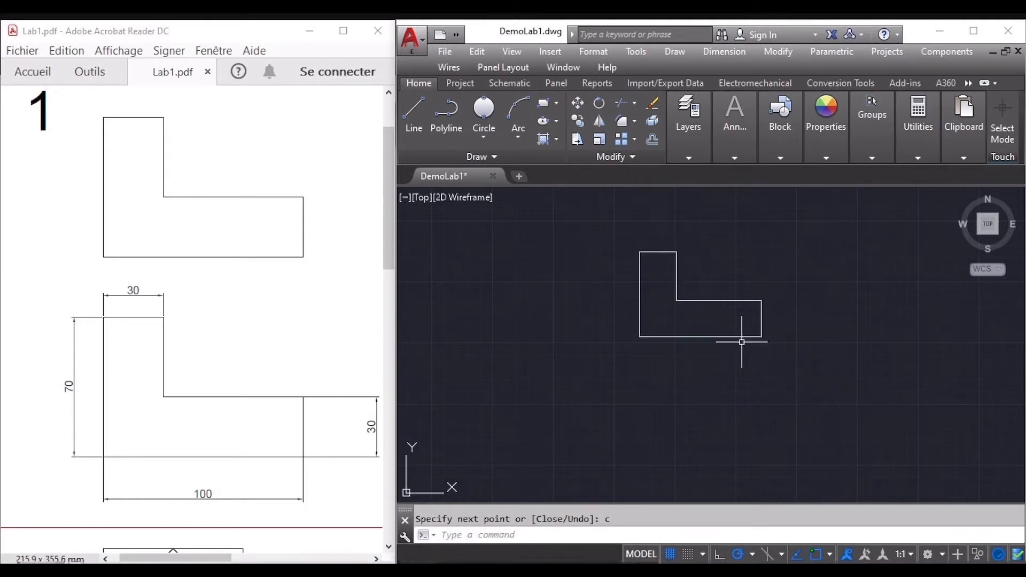
Step: Begin the exercise 2 outline level with the L-shape's top edge, drawing lines 70 units down and 50 units to the right
left_click_drag(143, 559, 260, 559)
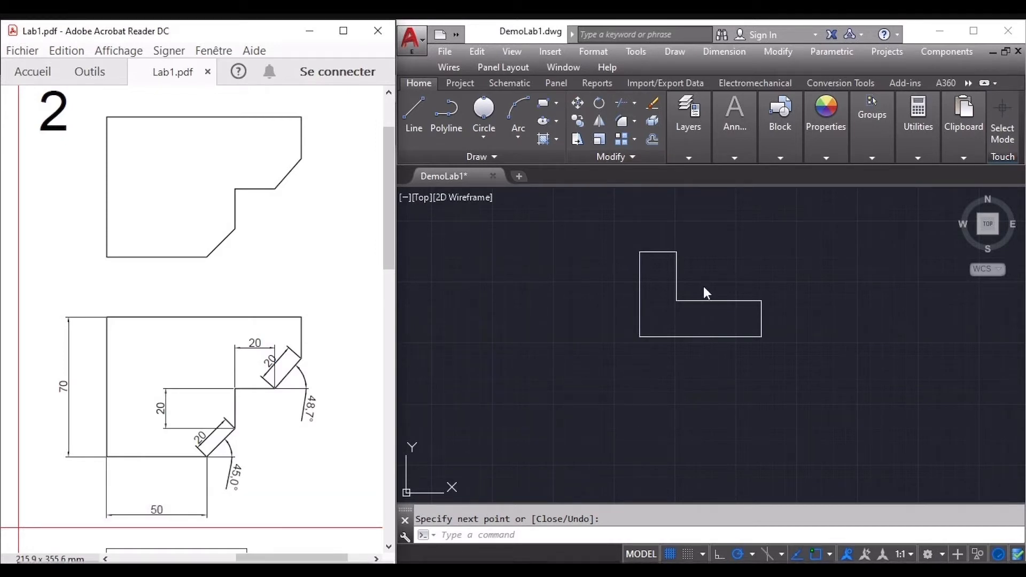
left_click(797, 327)
mouse_move(788, 316)
middle_mouse_down()
mouse_move(698, 305)
mouse_move(622, 319)
middle_mouse_up()
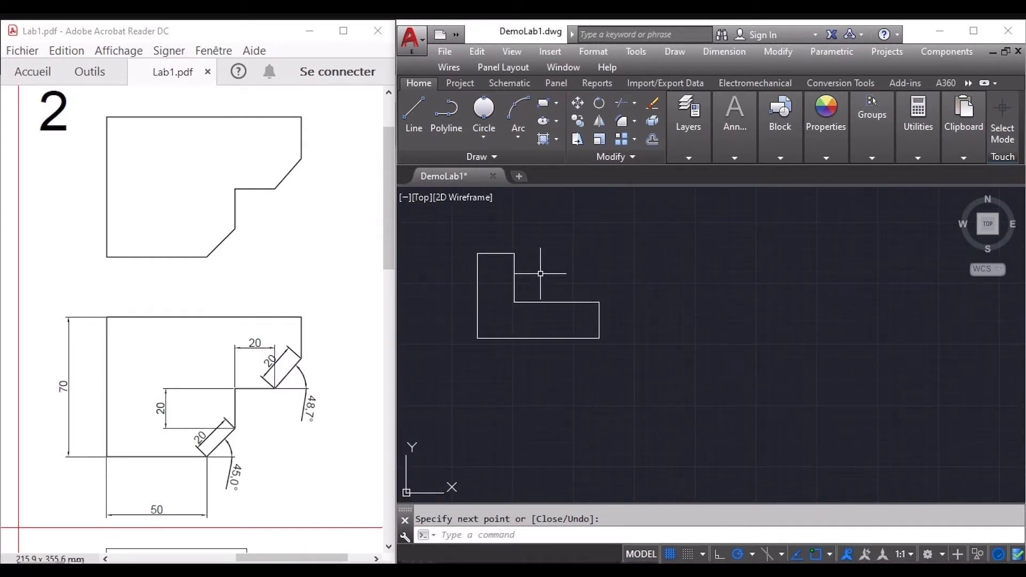
key("Return")
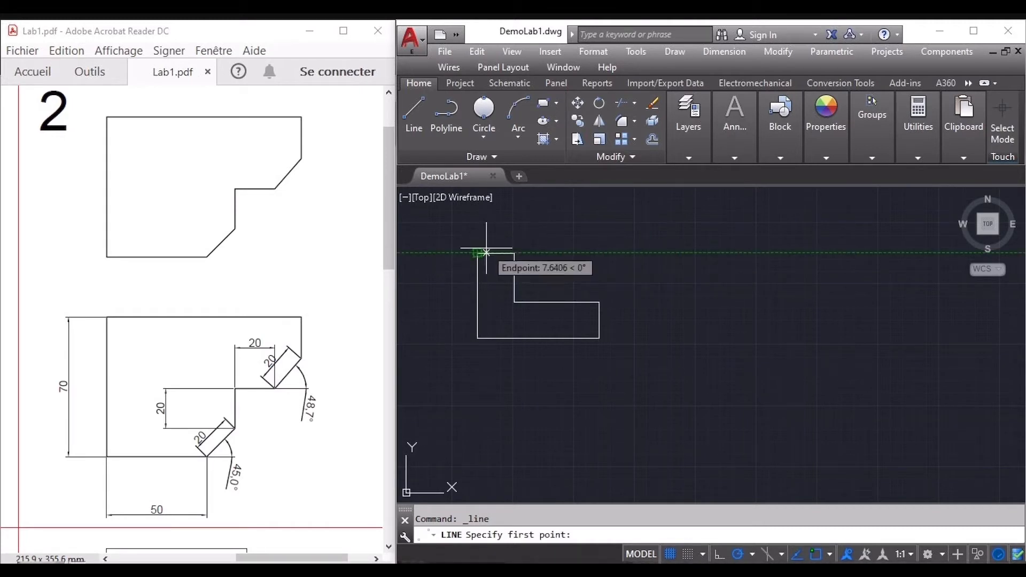
left_click(685, 252)
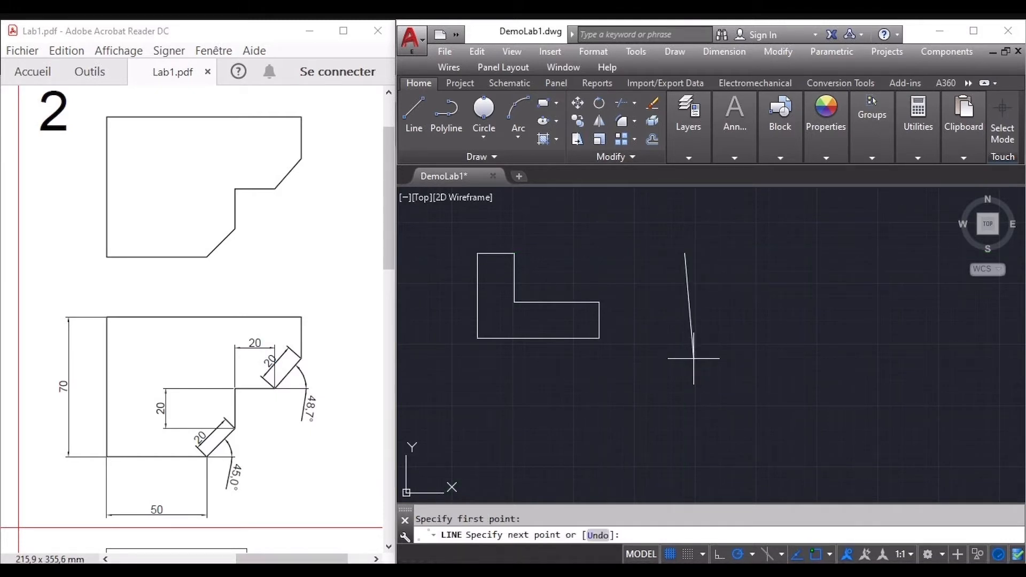
key("Return")
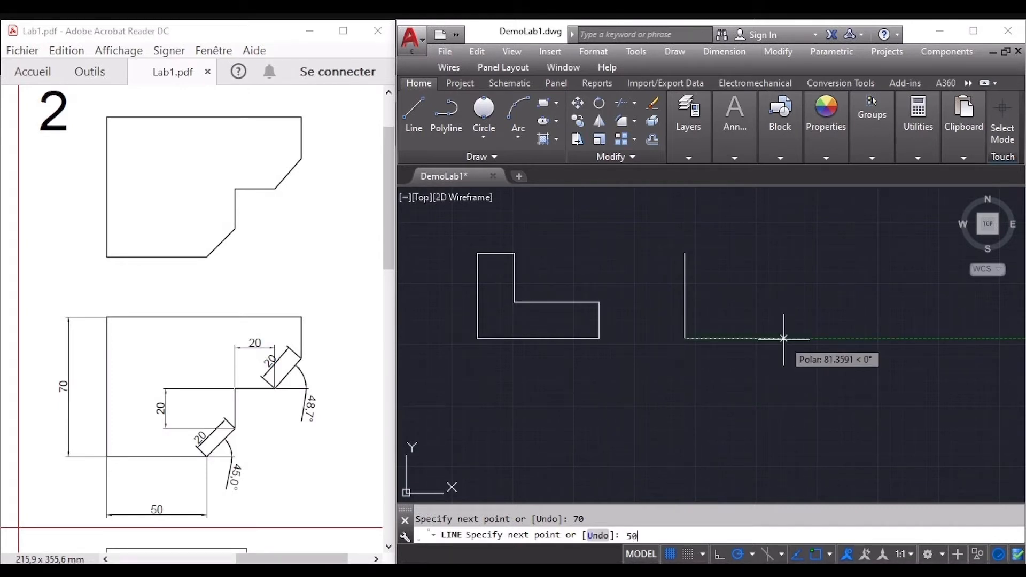
key("Return")
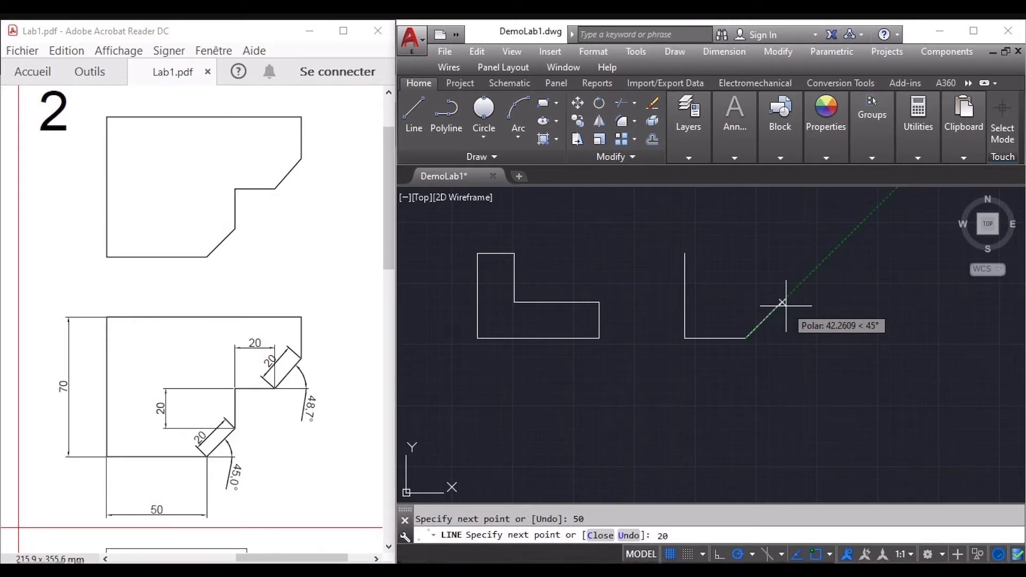
Step: Continue the outline with 20-unit segments at 45°, straight up, to the right, and at 48.7°
key("Return")
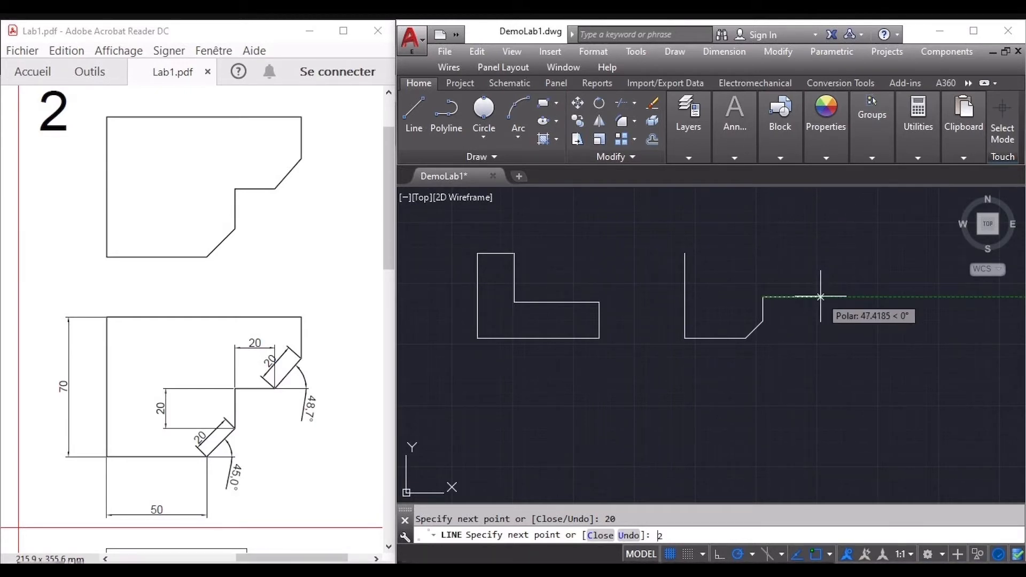
key("Return")
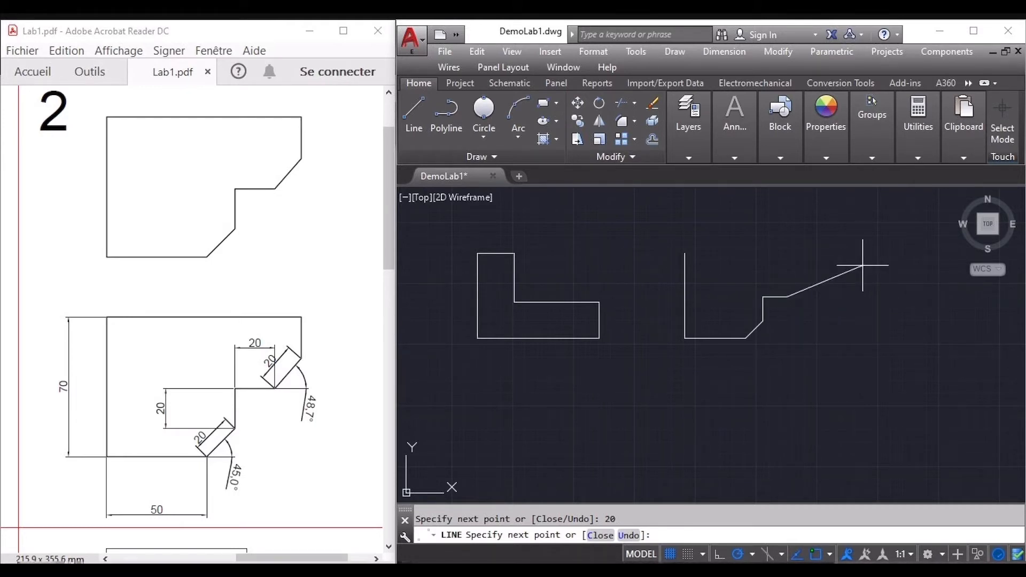
type("@20<48.7")
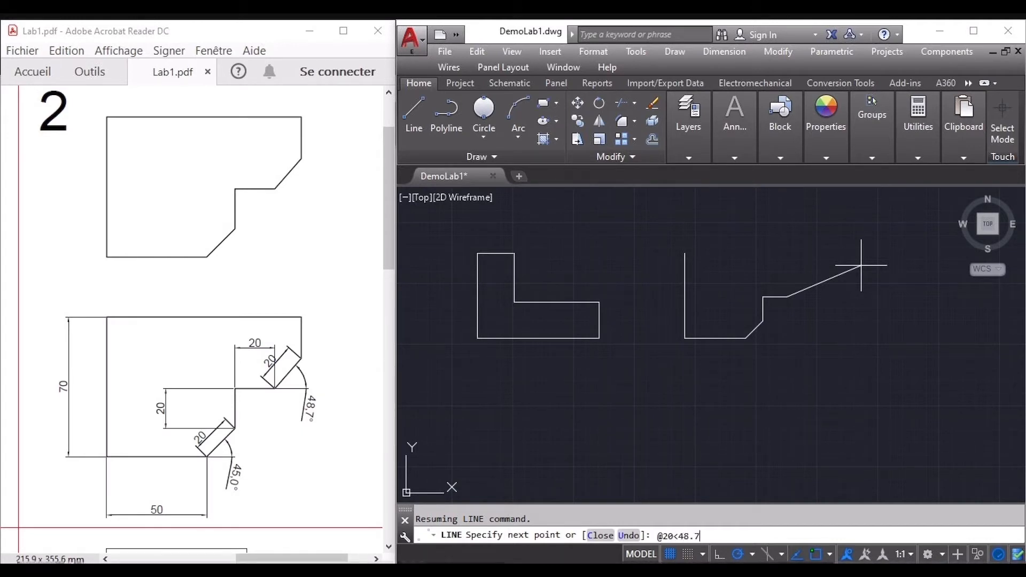
key("Return")
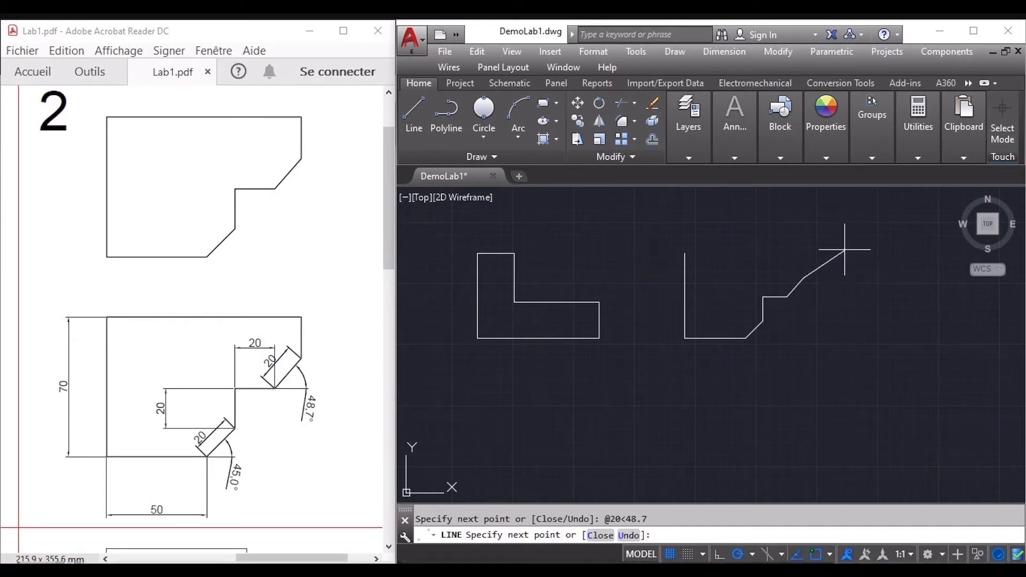
Step: Draw the vertical edge up to the start point's level, join it back to the start point and end the Line command
left_click(803, 278)
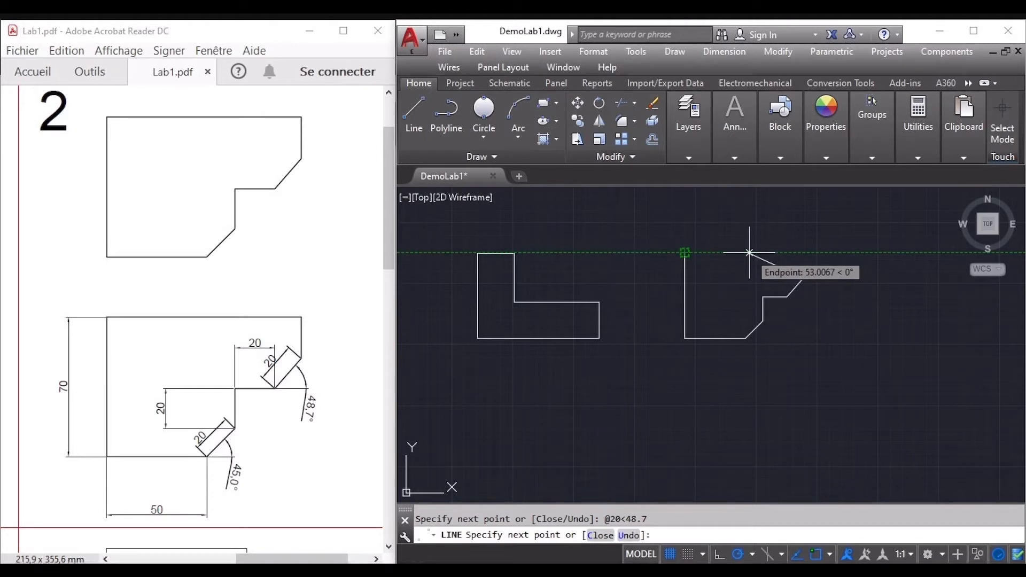
left_click(803, 251)
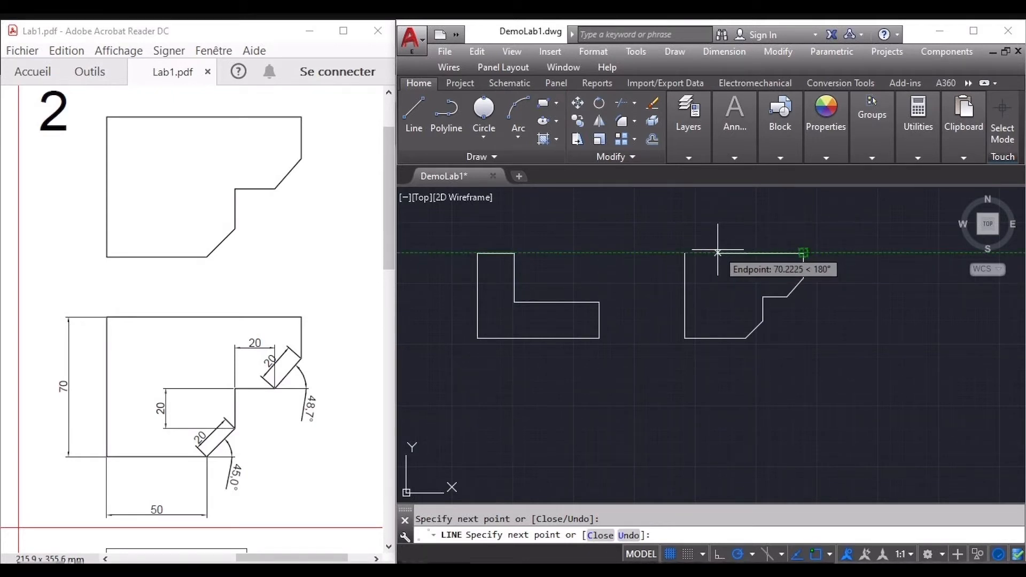
left_click(684, 252)
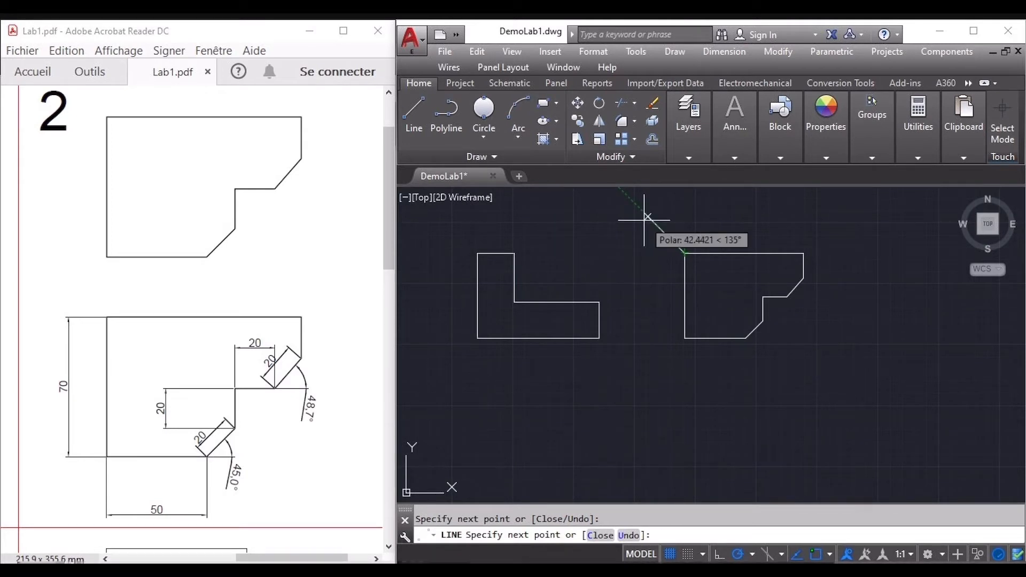
key("Escape")
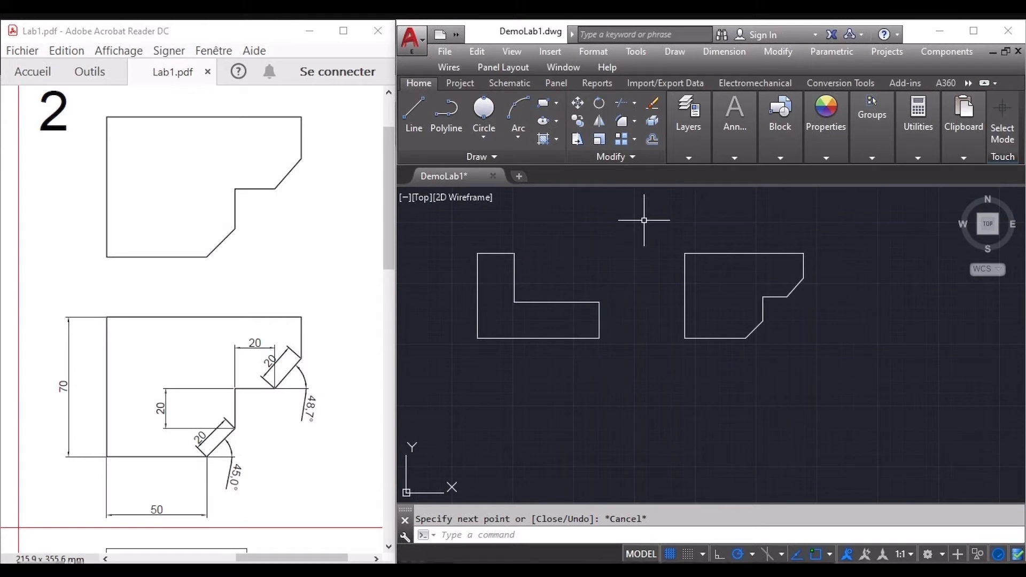
Step: Examine exercise 3 in Lab1.pdf and bring an empty area of the AutoCAD drawing into view
scroll(274, 291, "down", 3)
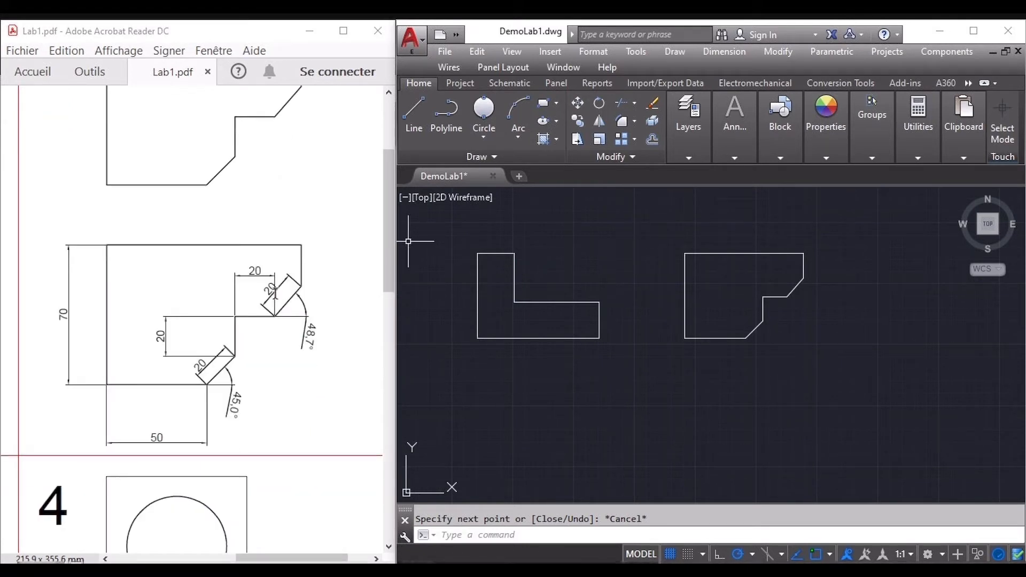
scroll(279, 288, "up", 4)
scroll(277, 320, "down", 15)
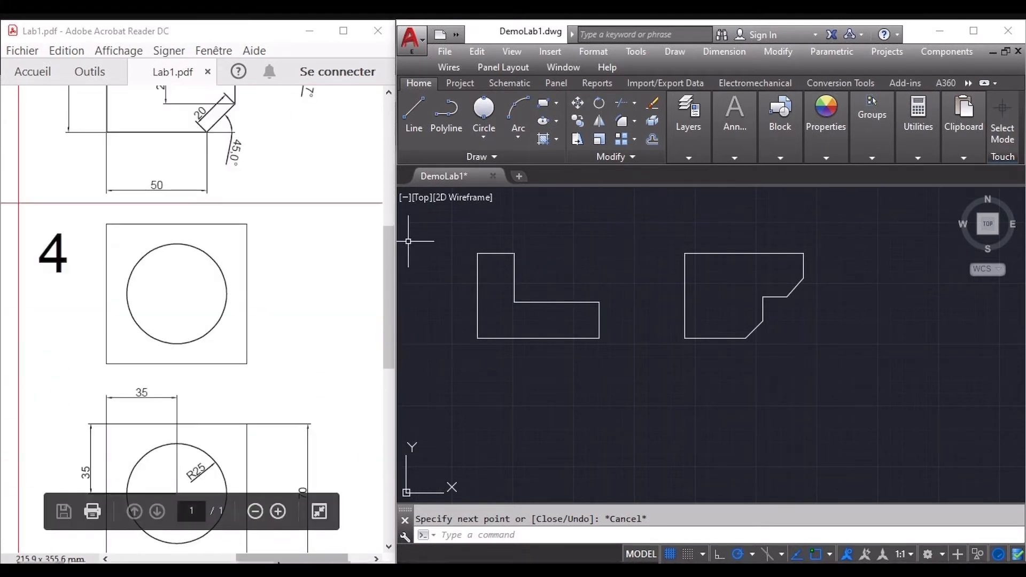
scroll(232, 361, "up", 8)
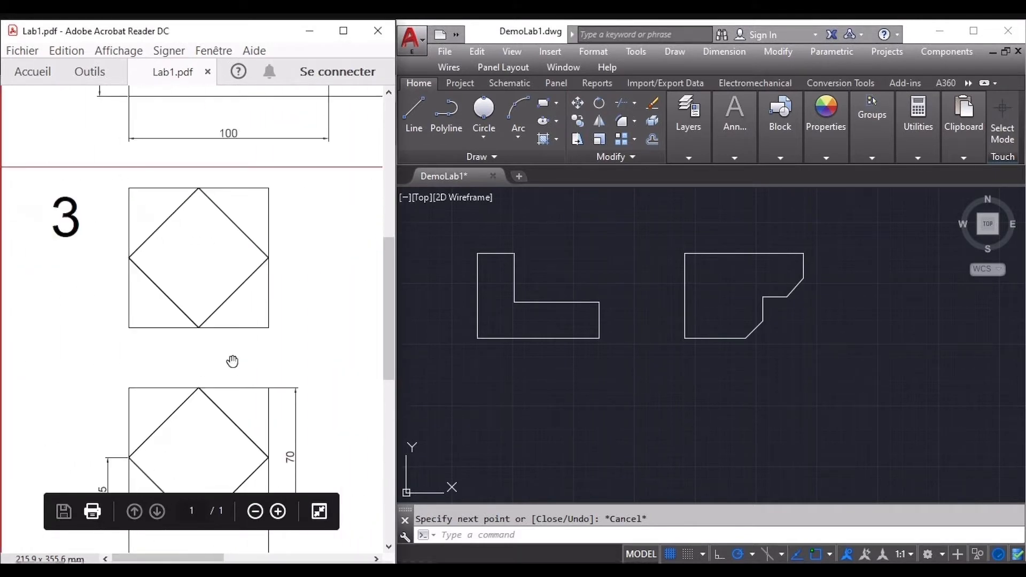
scroll(232, 362, "down", 2)
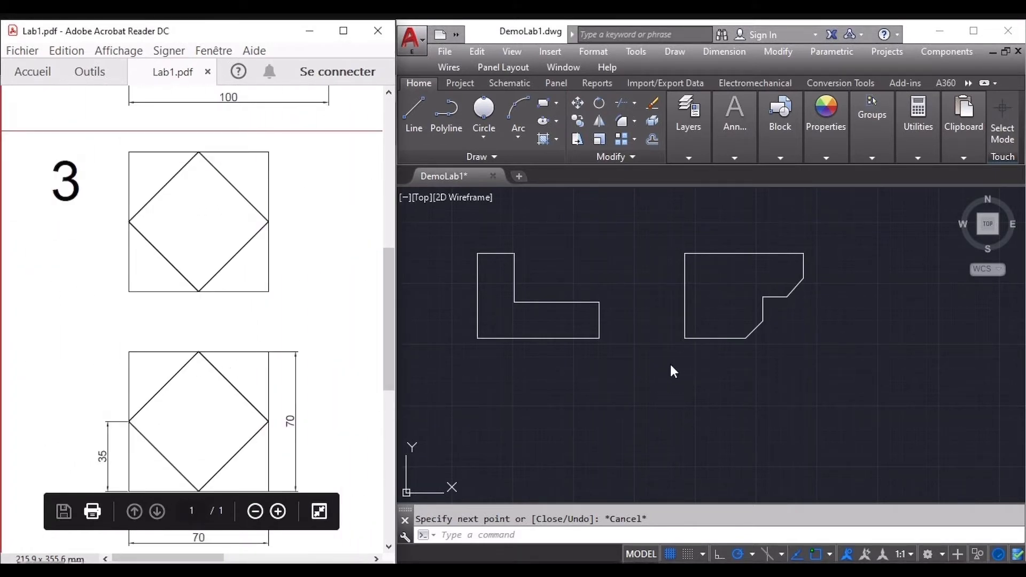
left_click(670, 365)
mouse_move(632, 354)
middle_mouse_down()
mouse_move(705, 247)
mouse_move(674, 352)
mouse_move(659, 351)
middle_mouse_up()
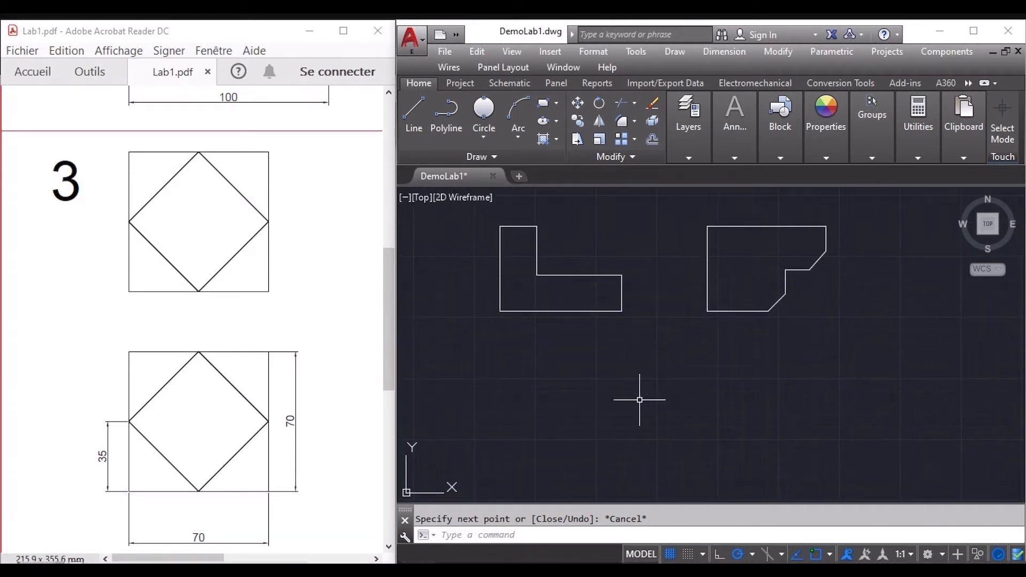
mouse_move(636, 394)
middle_mouse_down()
mouse_move(657, 343)
mouse_move(688, 370)
mouse_move(655, 259)
mouse_move(655, 300)
mouse_move(707, 258)
mouse_move(691, 288)
mouse_move(694, 278)
middle_mouse_up()
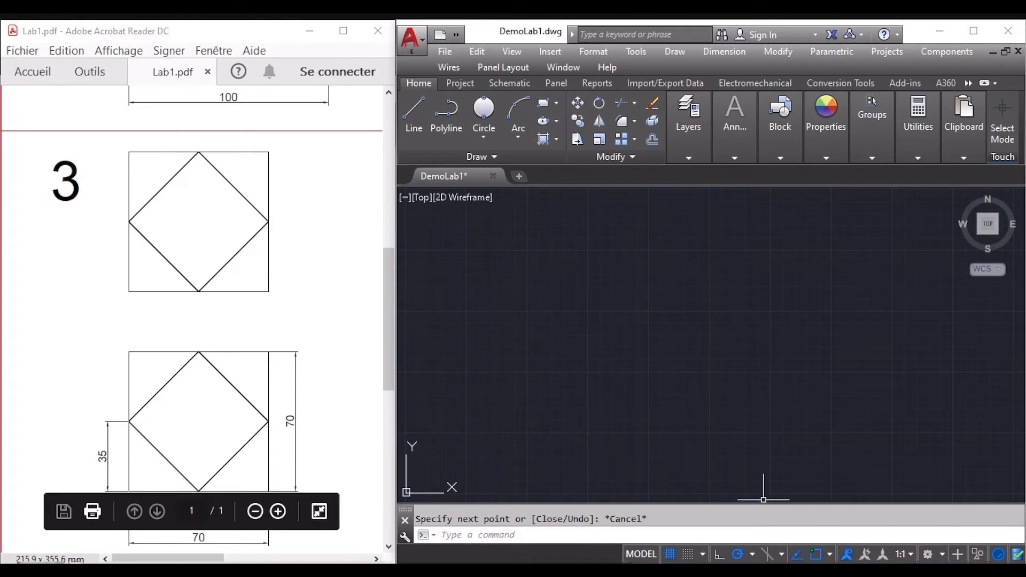
Step: Draw exercise 3's square with 70-unit sides using the Line command, aligning the last corner with the start point and ending the command
left_click(830, 556)
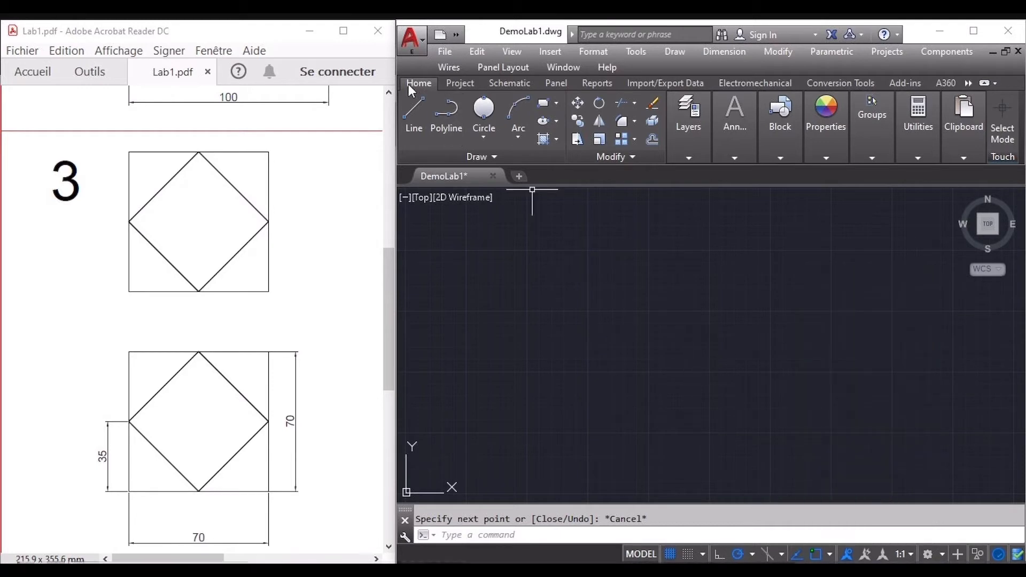
left_click(406, 114)
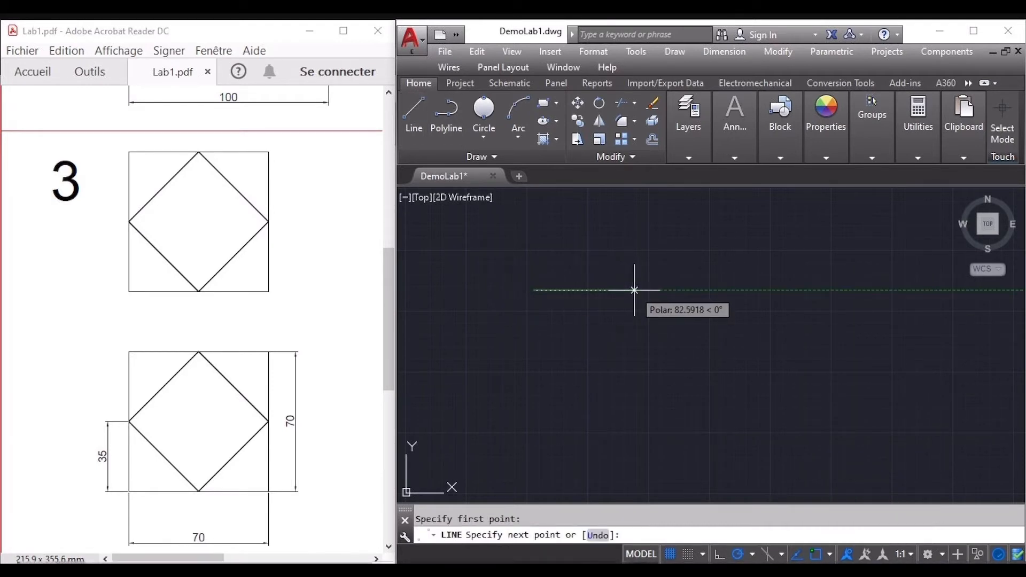
key("Return")
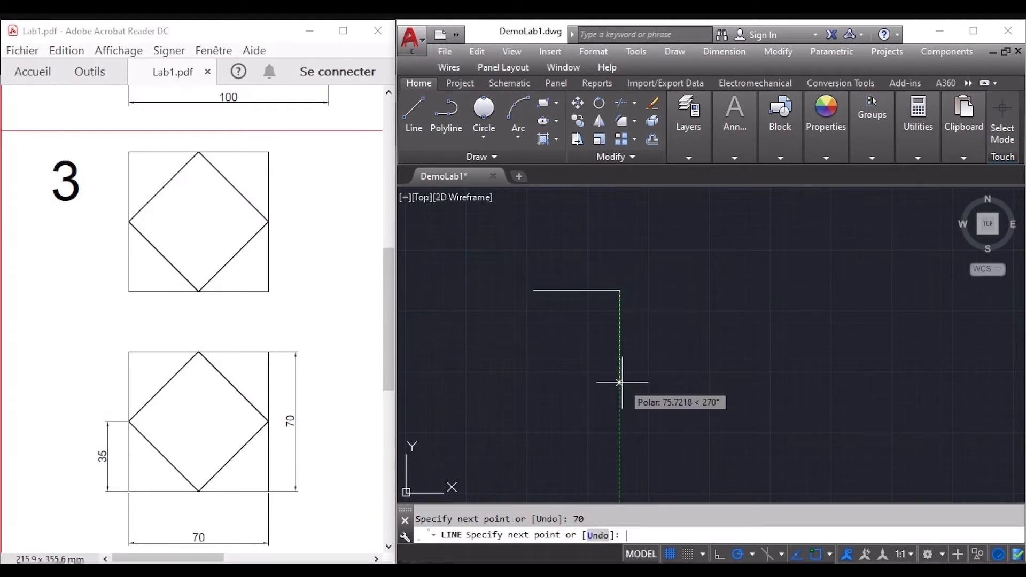
type("70")
key("Return")
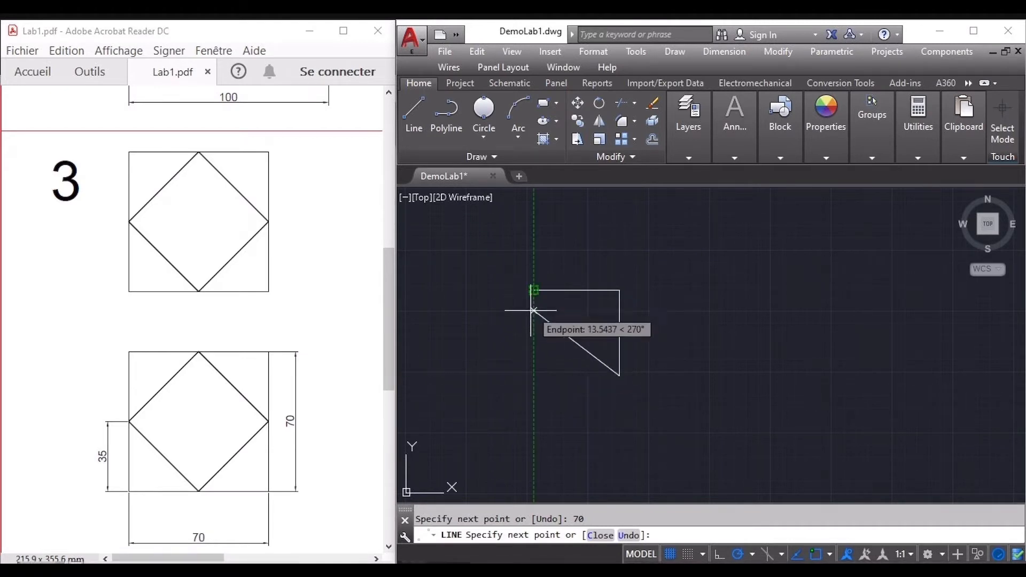
left_click(534, 376)
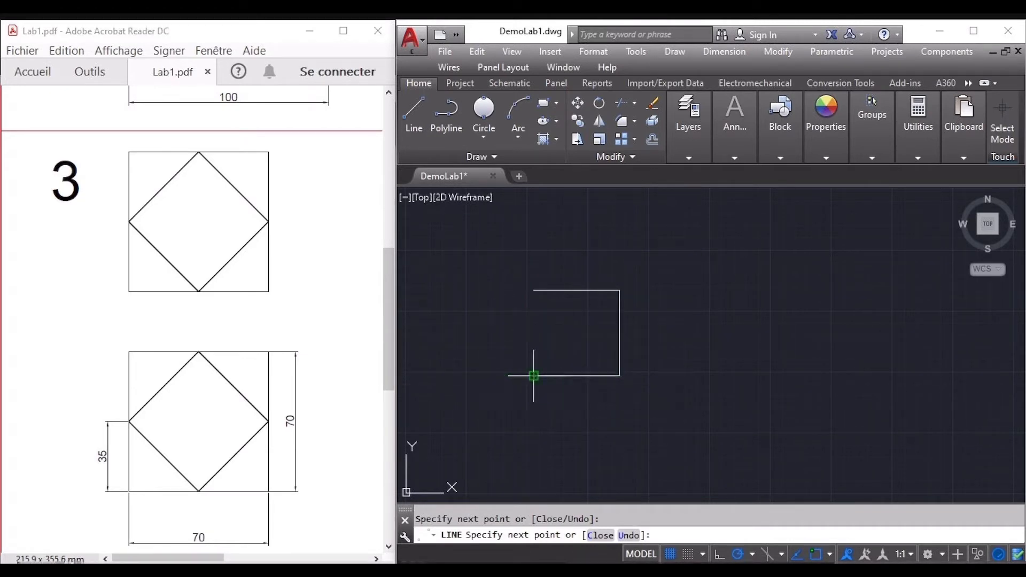
left_click(533, 290)
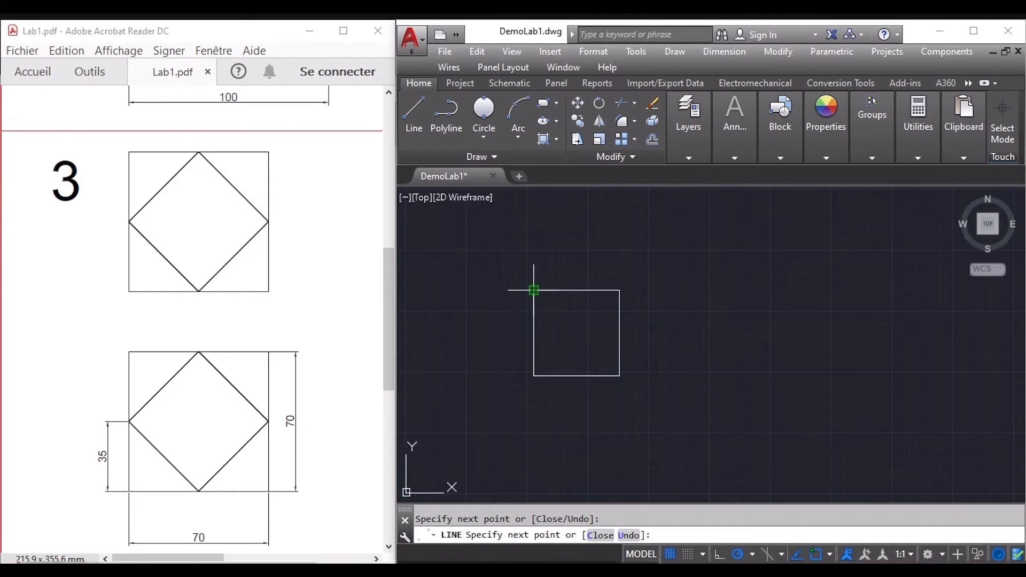
key("Return")
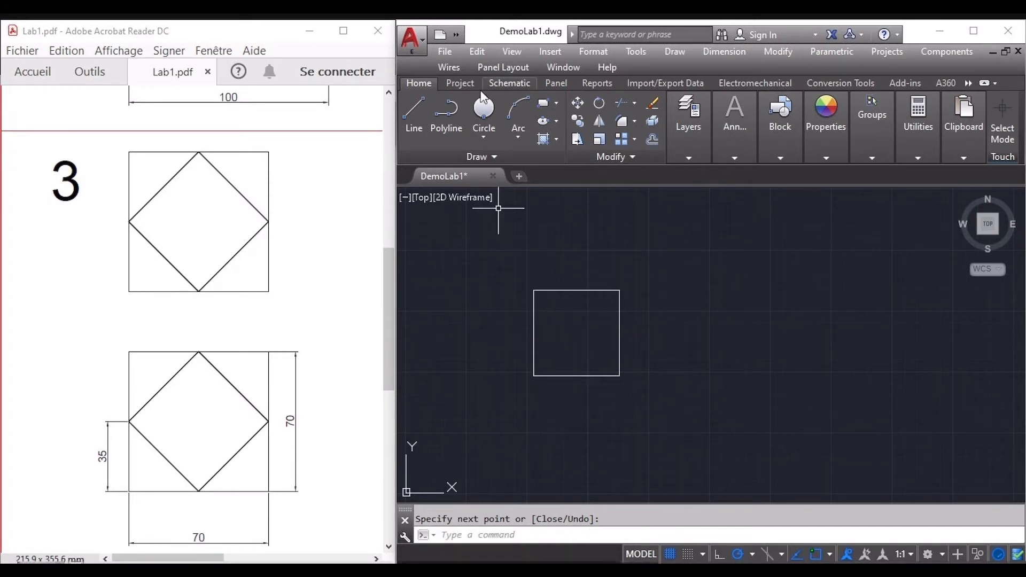
Step: Draw the inner diamond by joining the midpoints of the square's four sides with lines and closing the outline
left_click(418, 105)
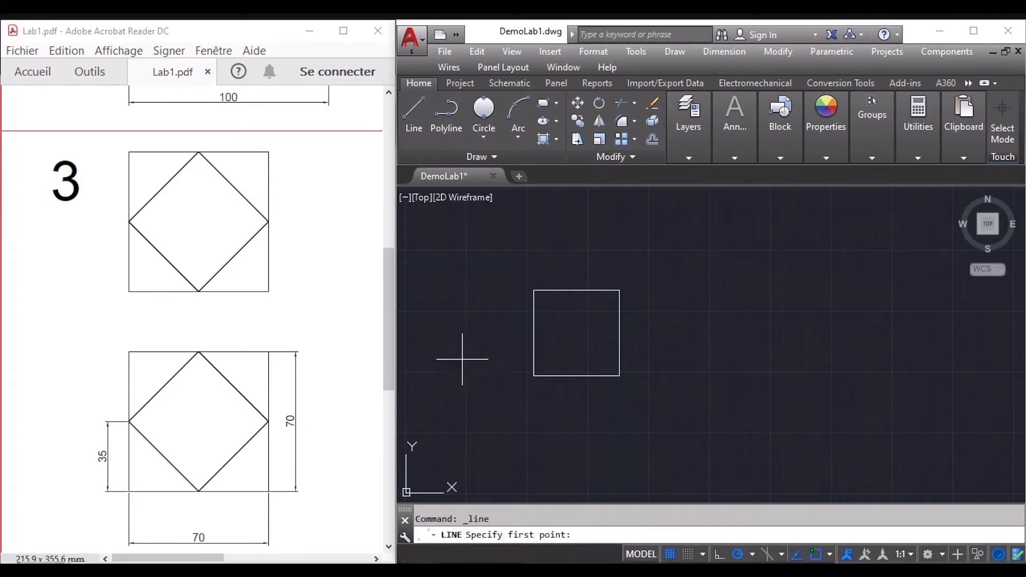
left_click(577, 290)
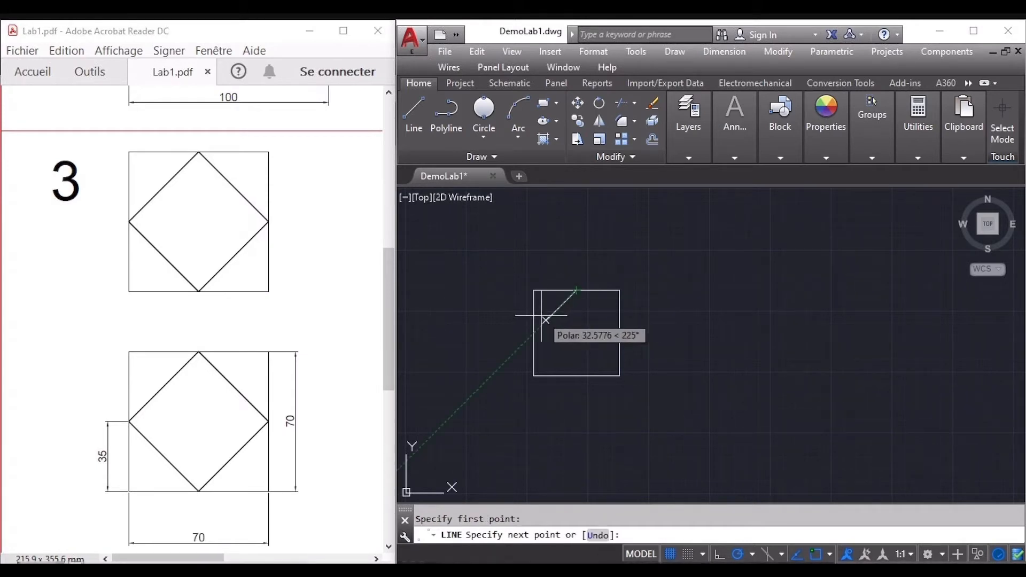
left_click(533, 332)
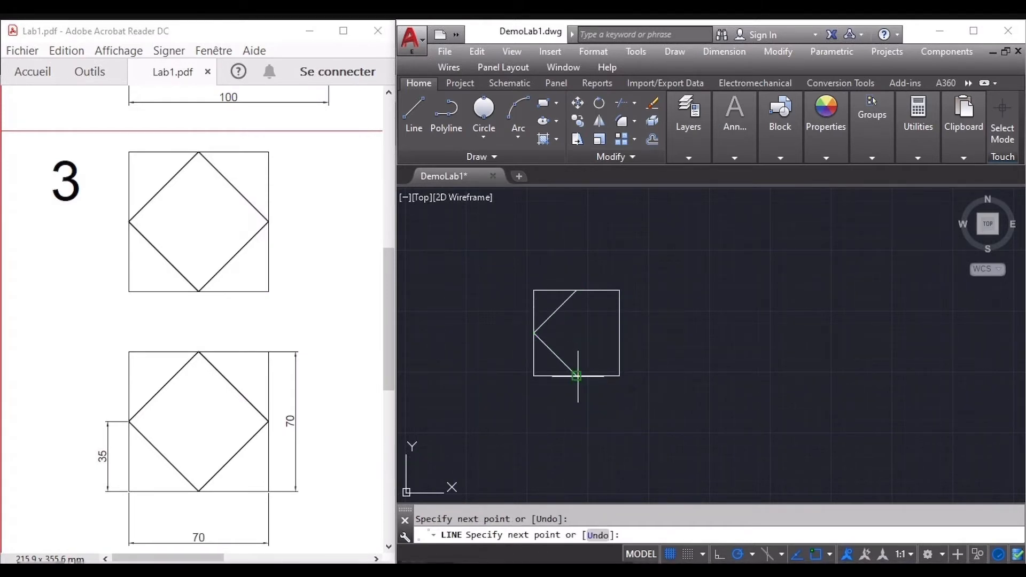
left_click(576, 376)
left_click(619, 332)
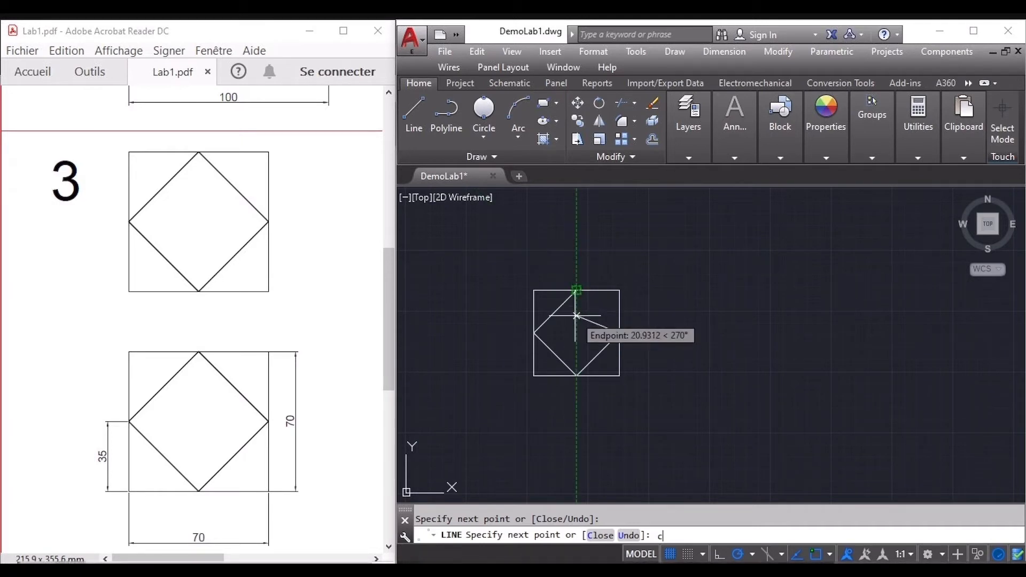
type("c")
key("Return")
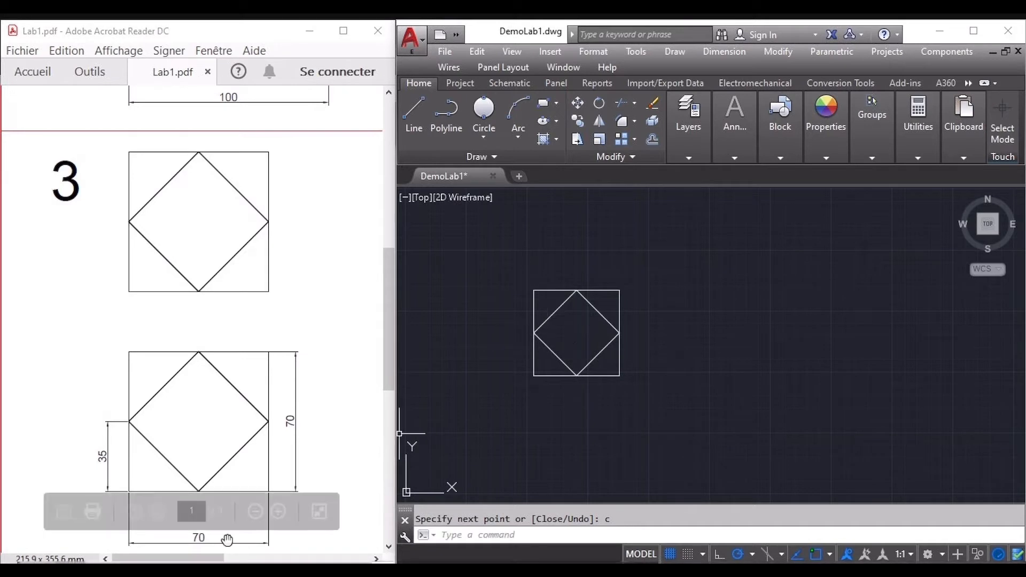
Step: Examine exercise 4 and its dimensions in Lab1.pdf
left_click_drag(161, 560, 274, 559)
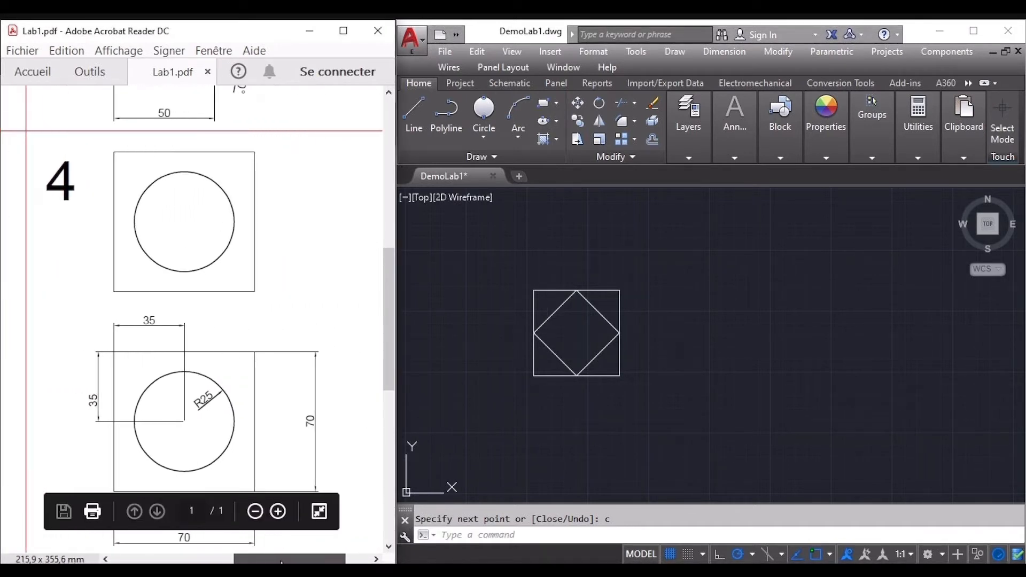
left_click(647, 373)
key("Escape")
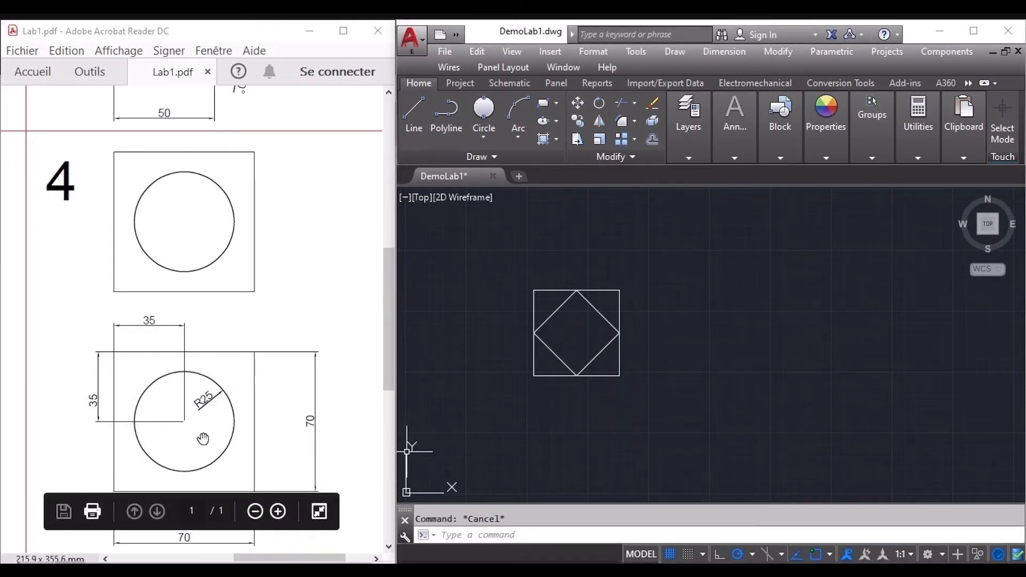
left_click_drag(389, 354, 394, 374)
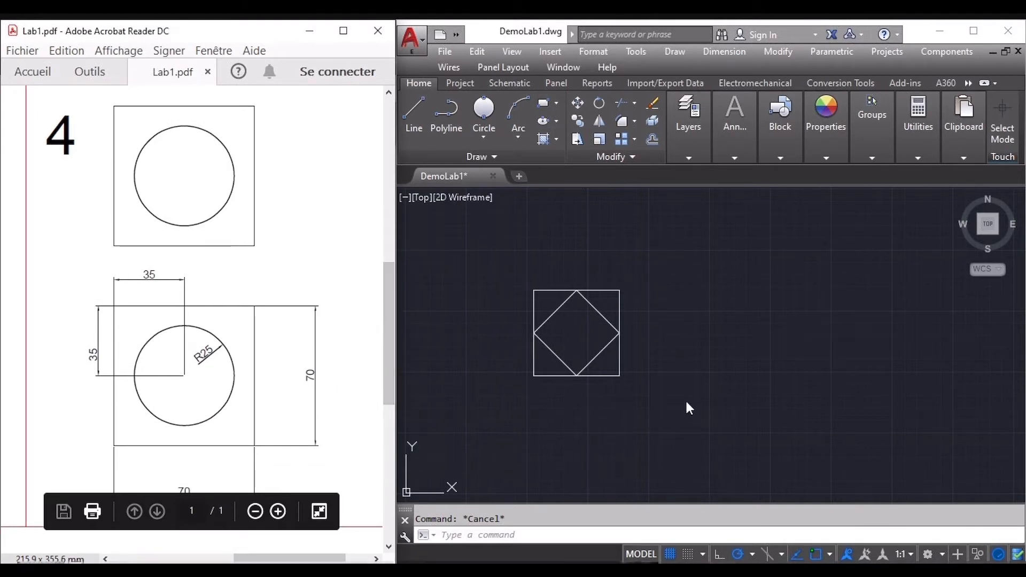
left_click(663, 348)
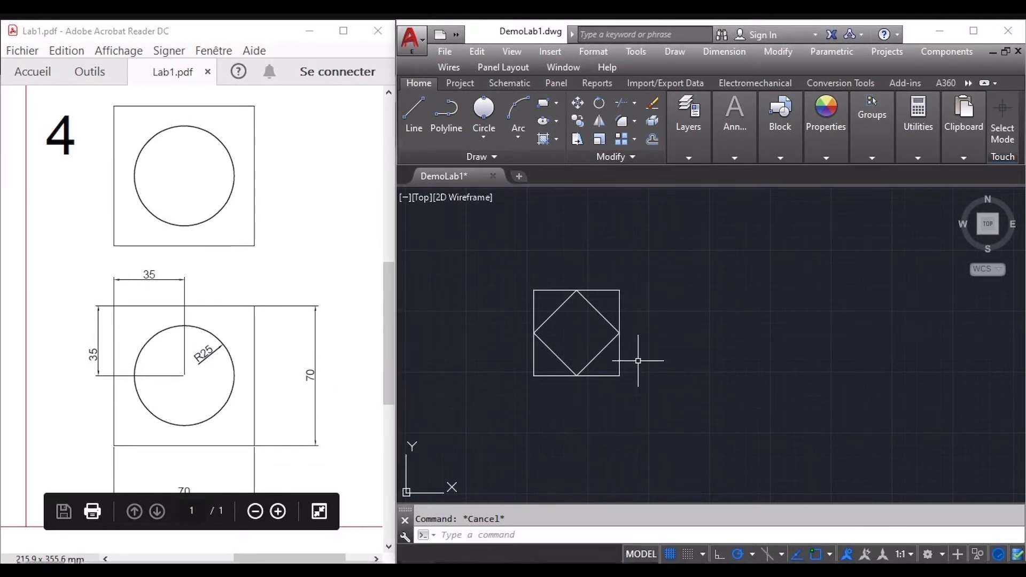
Step: Copy the square's four sides without the diamond 100 units to the right, using the lower-left corner as base point
left_click(647, 359)
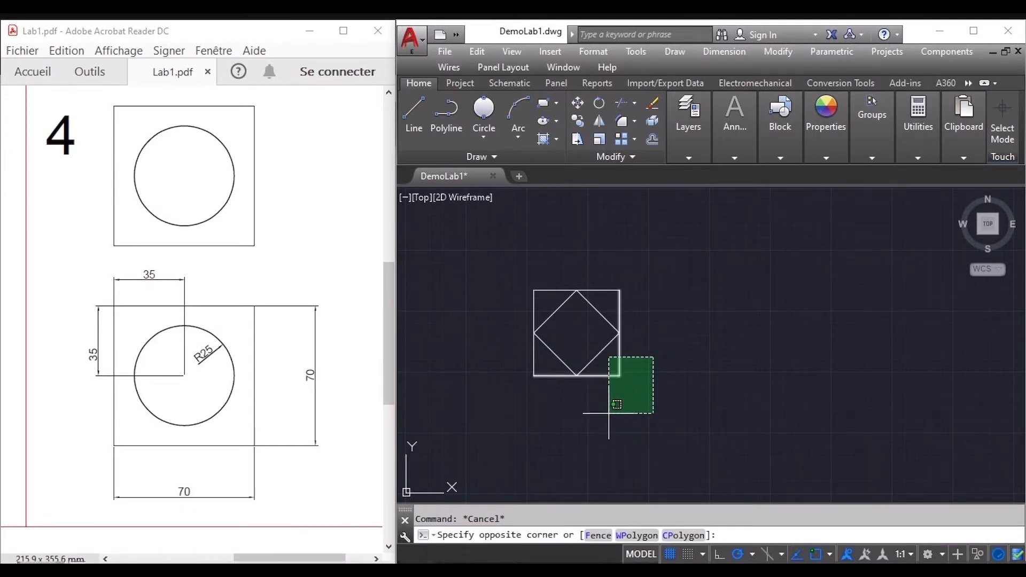
left_click(608, 411)
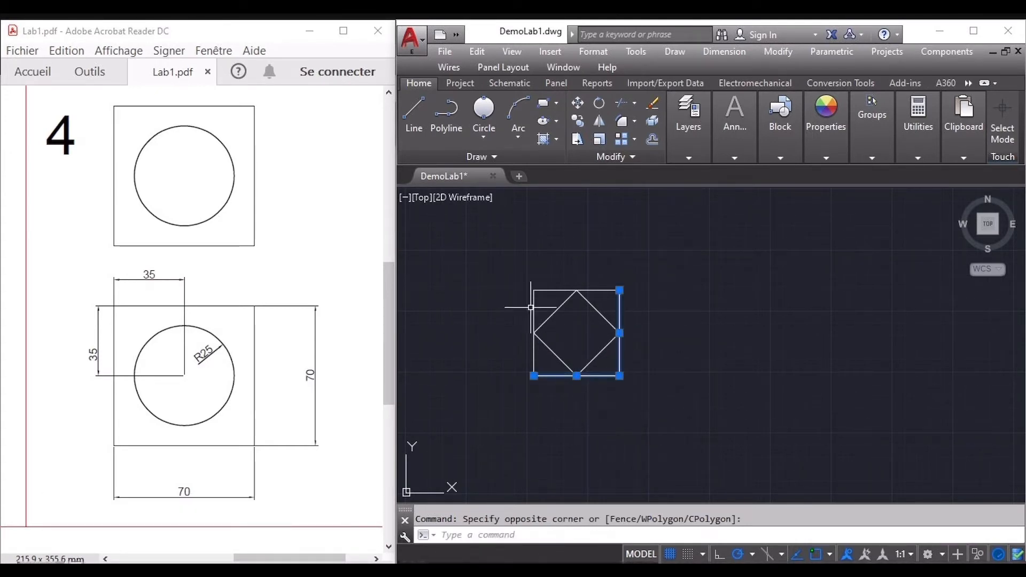
left_click(547, 303)
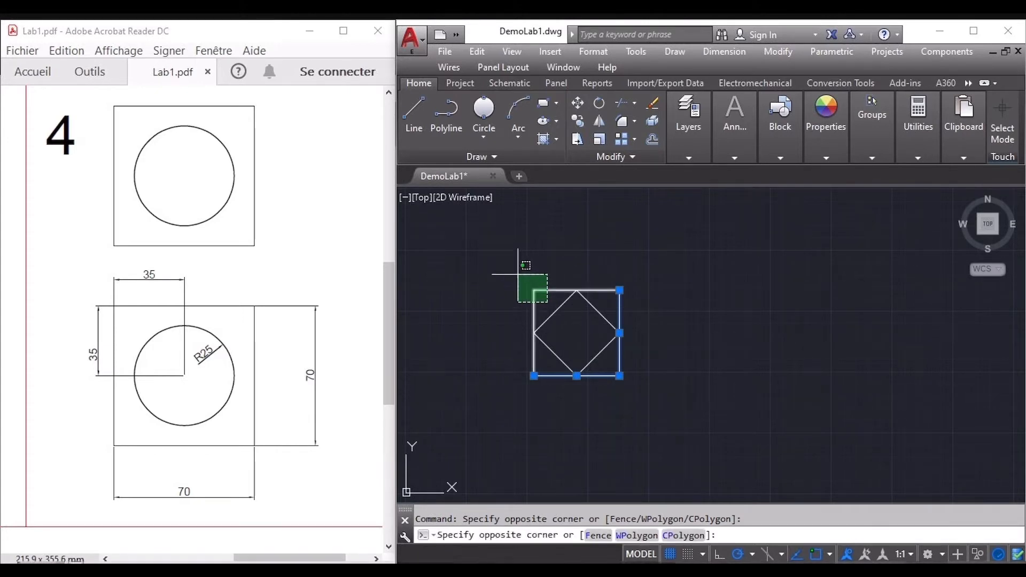
left_click(513, 270)
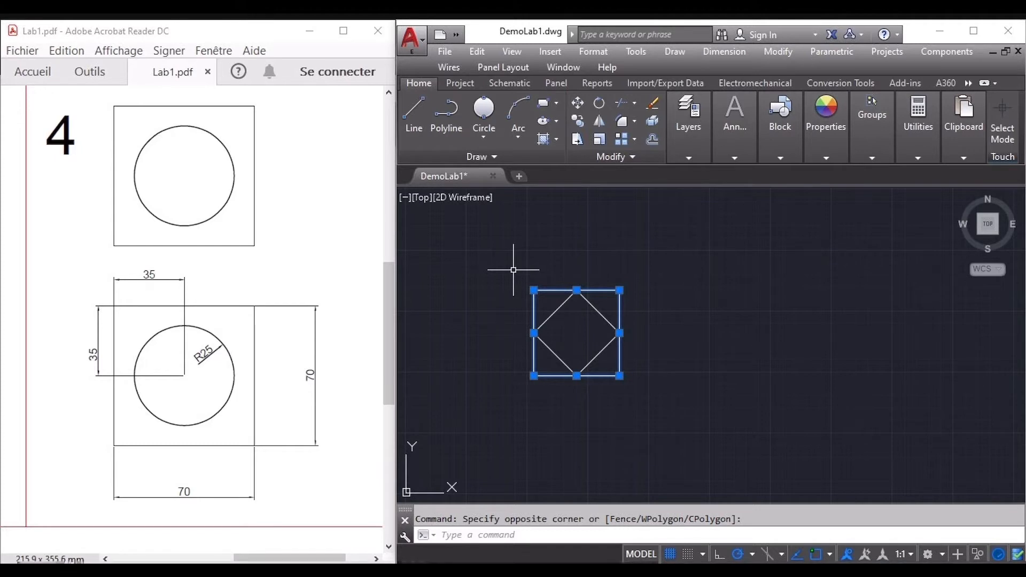
left_click(577, 122)
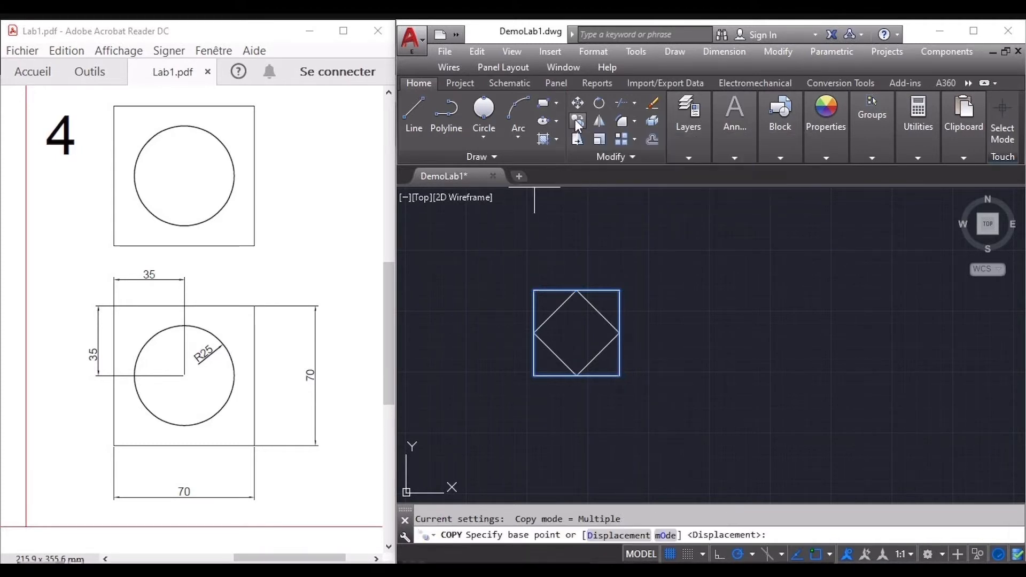
left_click(533, 375)
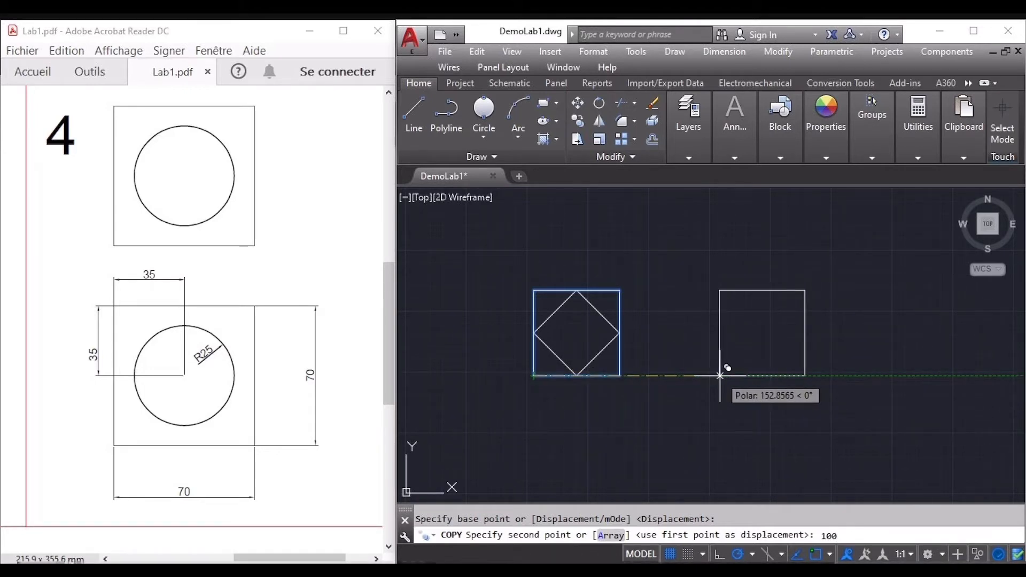
key("Return")
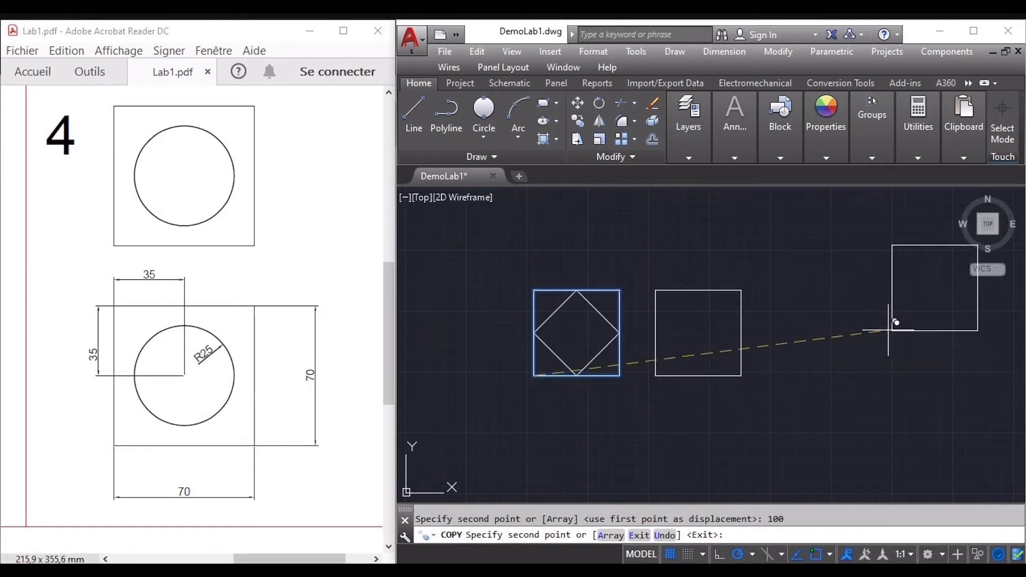
key("Escape")
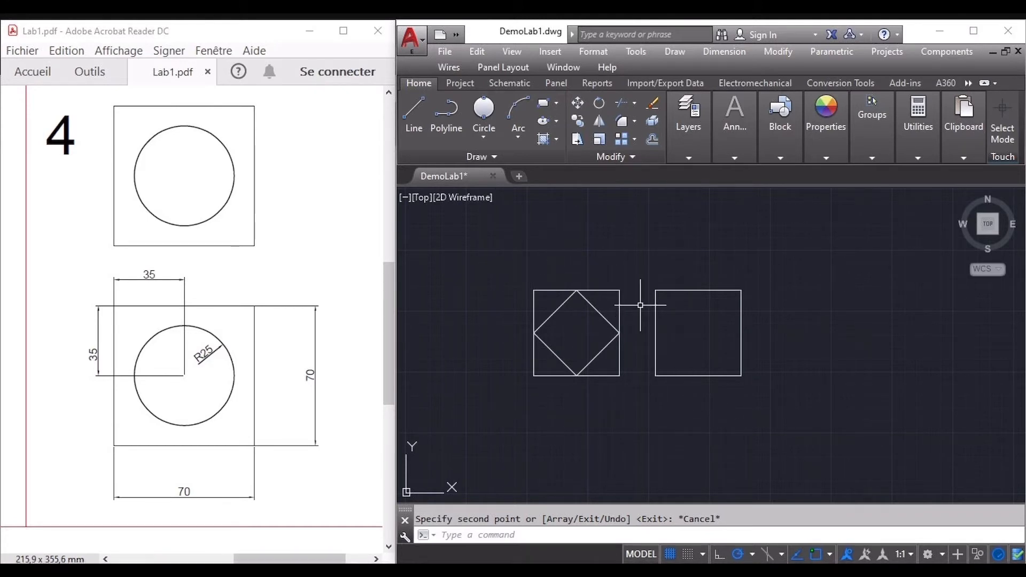
Step: Draw a circle of radius 25 at the centre of the copied square, tracking its centre from the midpoints of two sides
left_click(482, 138)
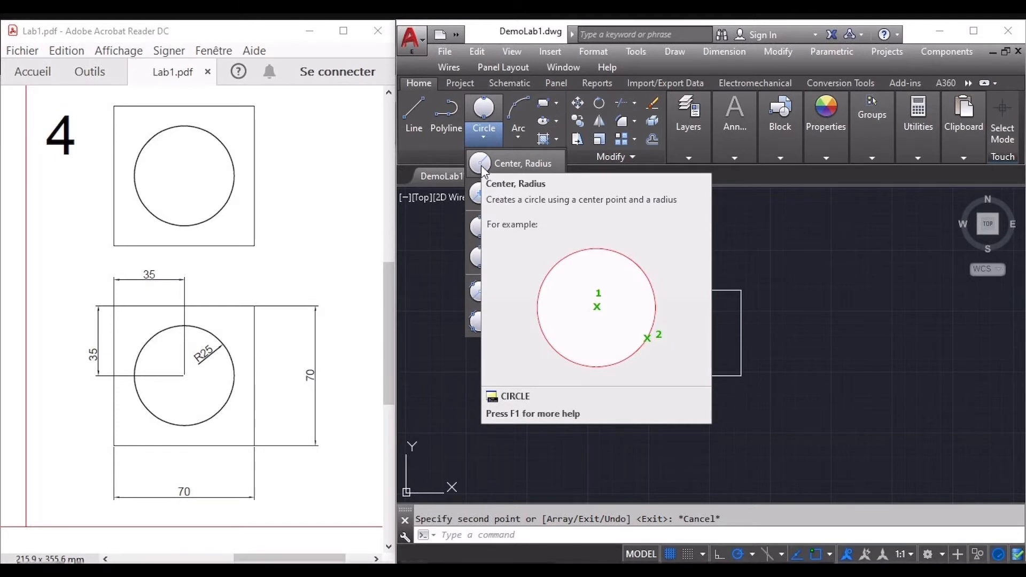
left_click(483, 163)
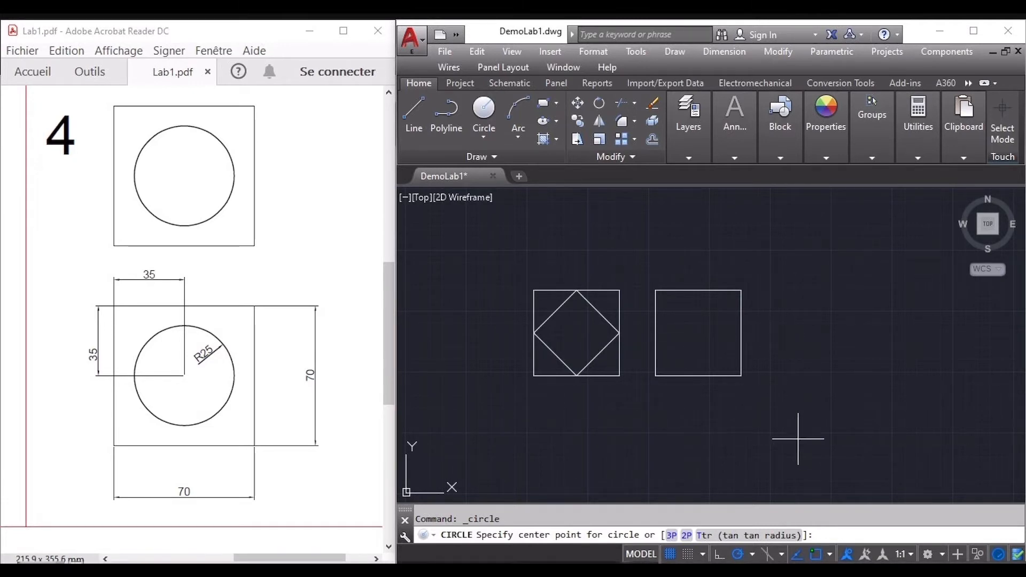
left_click(830, 554)
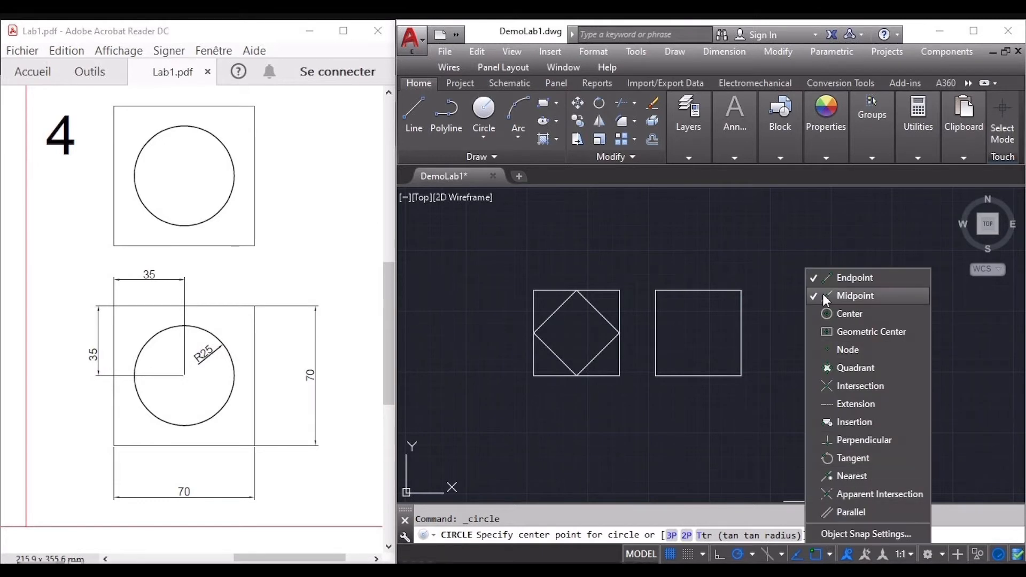
left_click(775, 420)
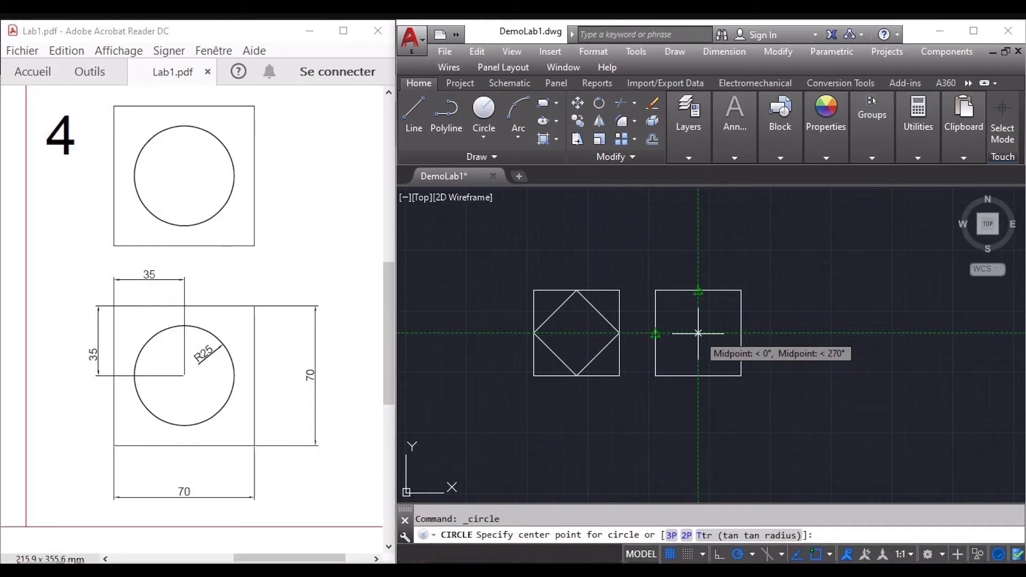
left_click(697, 333)
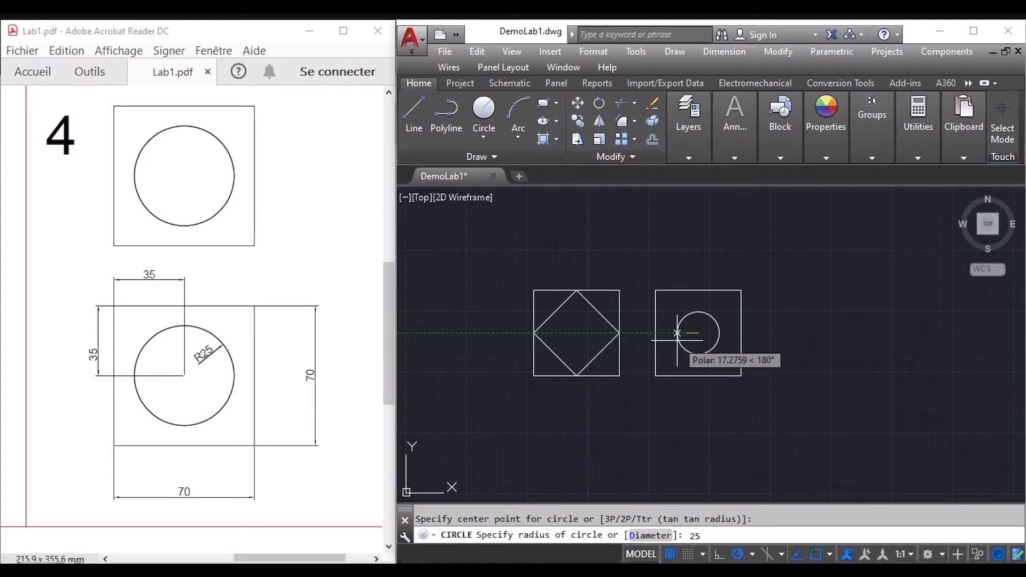
key("Return")
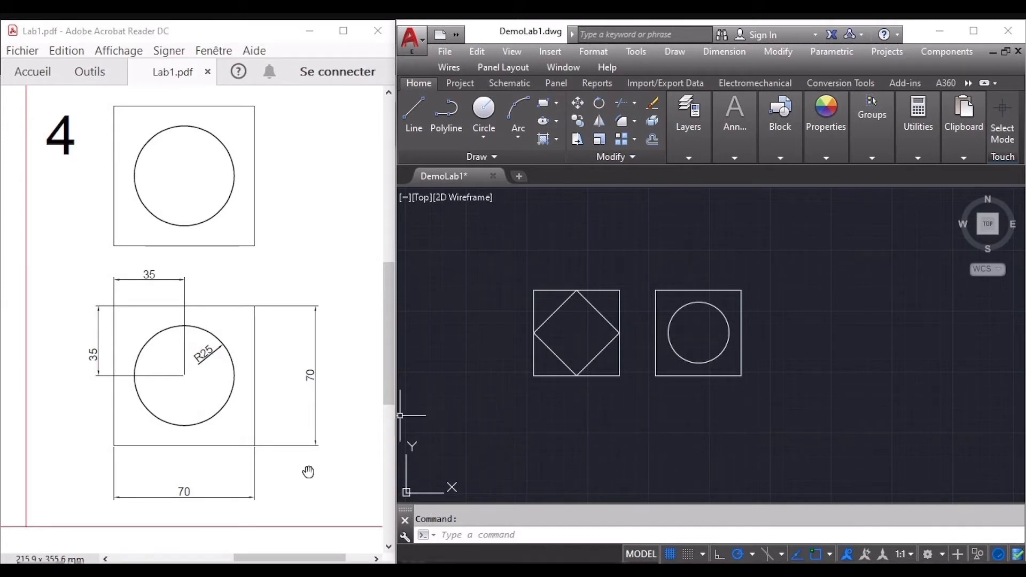
Step: Examine the last figure in Lab1.pdf, resizing the two windows, and bring an empty area of the AutoCAD drawing into view
left_click_drag(287, 560, 194, 559)
scroll(224, 371, "down", 3)
scroll(227, 374, "down", 3)
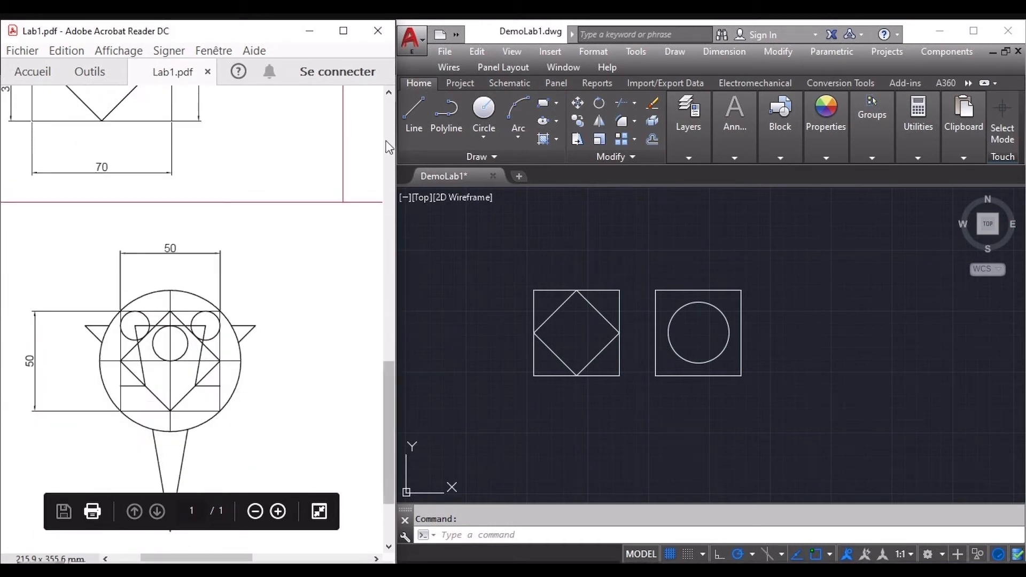
left_click_drag(395, 151, 662, 175)
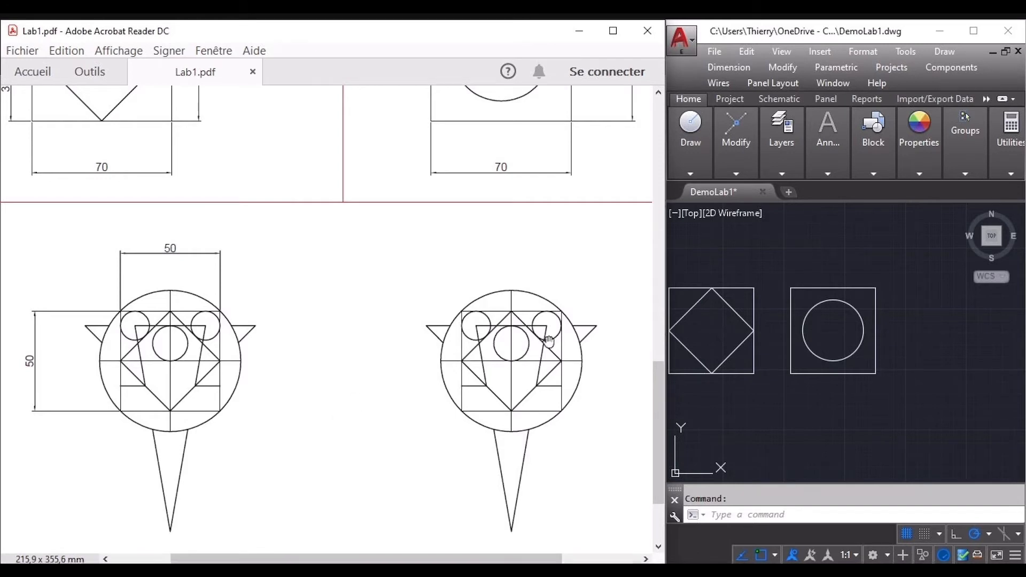
left_click_drag(665, 284, 320, 309)
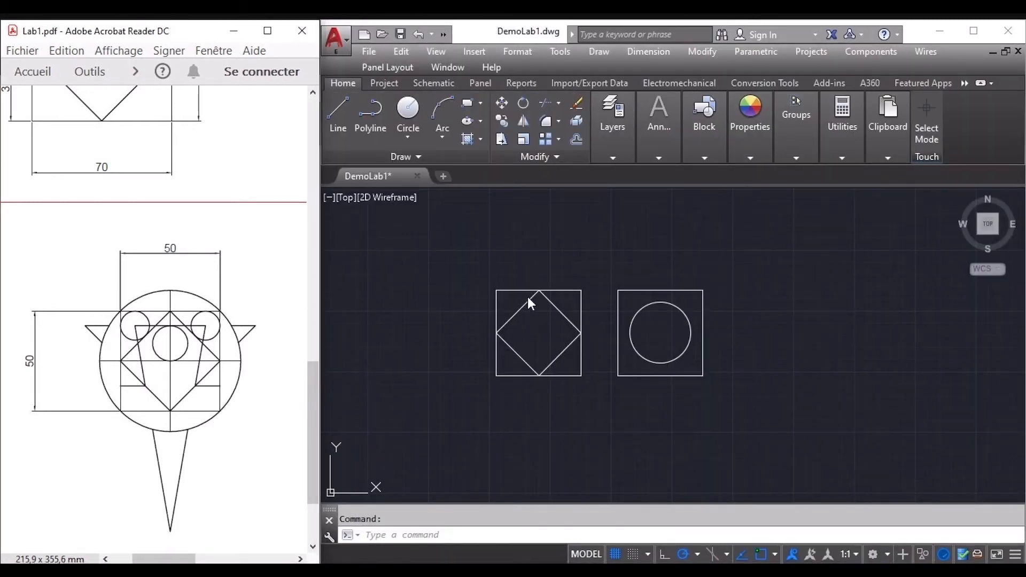
scroll(583, 382, "down", 4)
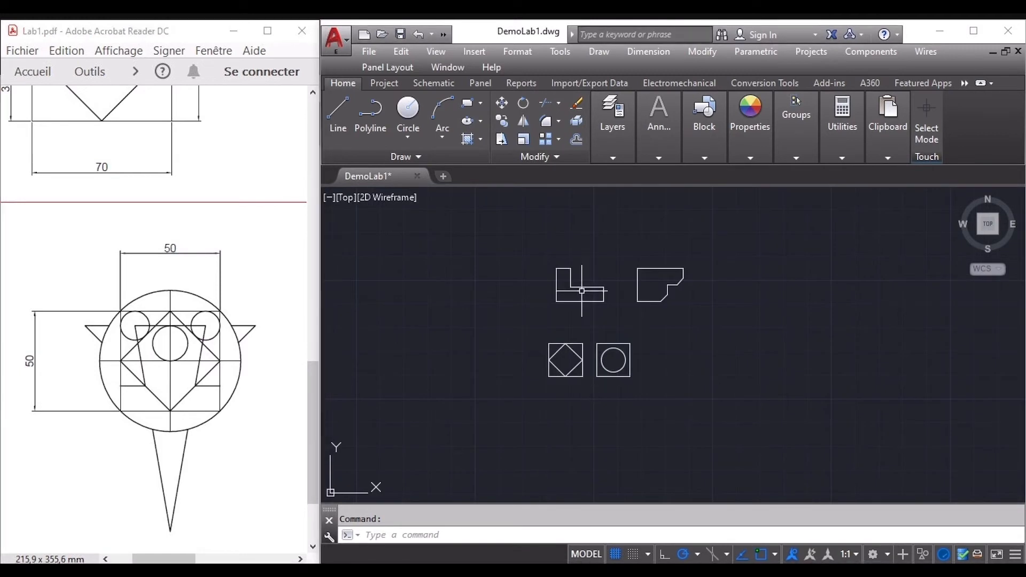
mouse_move(588, 373)
middle_mouse_down()
mouse_move(595, 276)
mouse_move(592, 321)
mouse_move(593, 311)
middle_mouse_up()
scroll(598, 327, "up", 2)
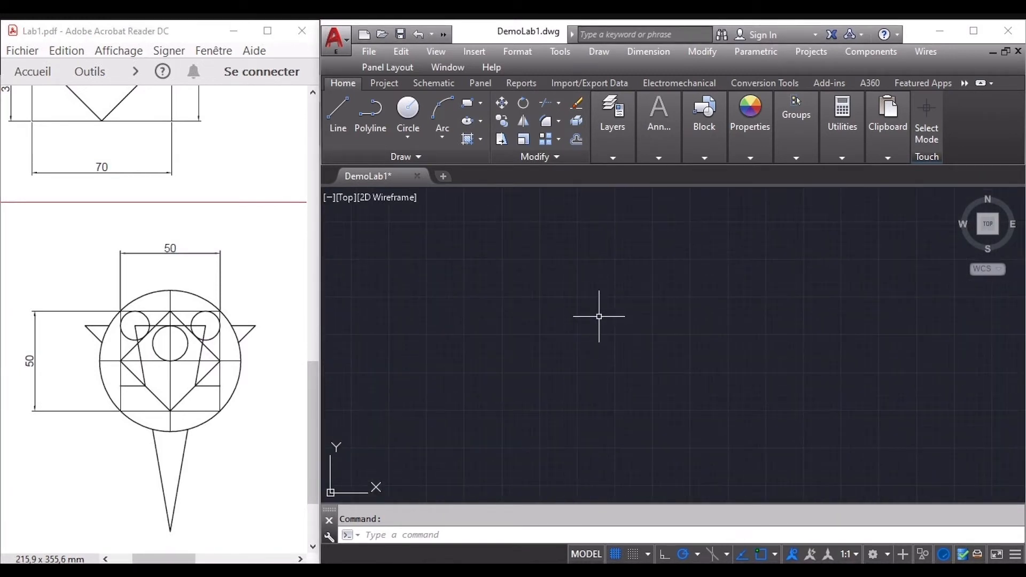
Step: Draw a closed square with 50-unit sides in the empty area using the Line command
type("l")
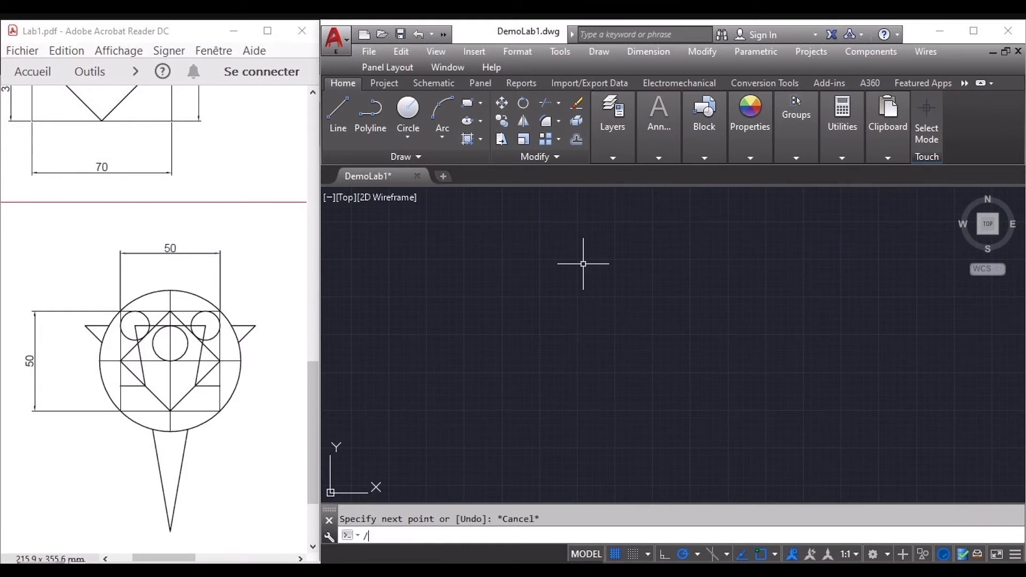
left_click(337, 116)
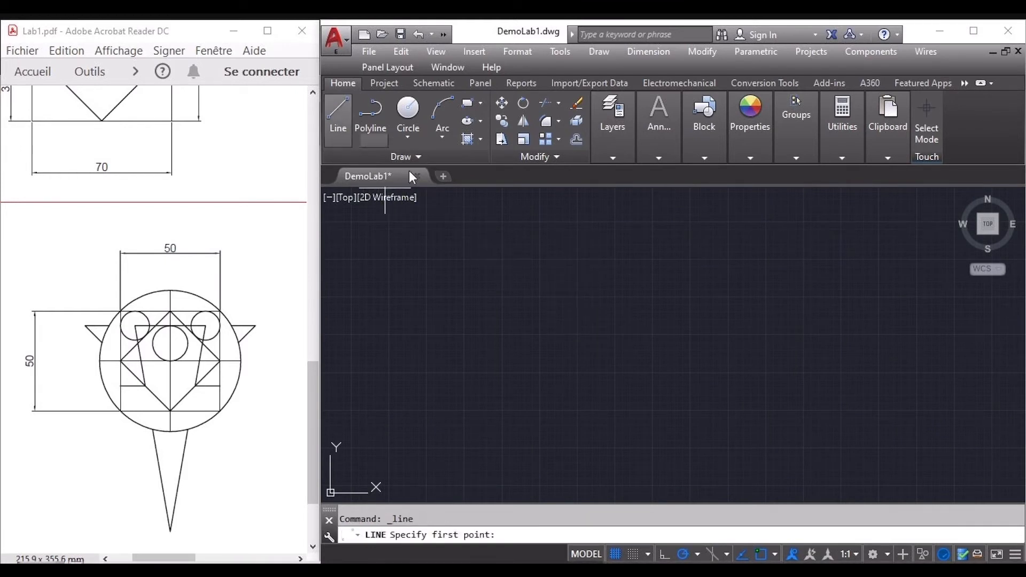
left_click(519, 273)
type("50")
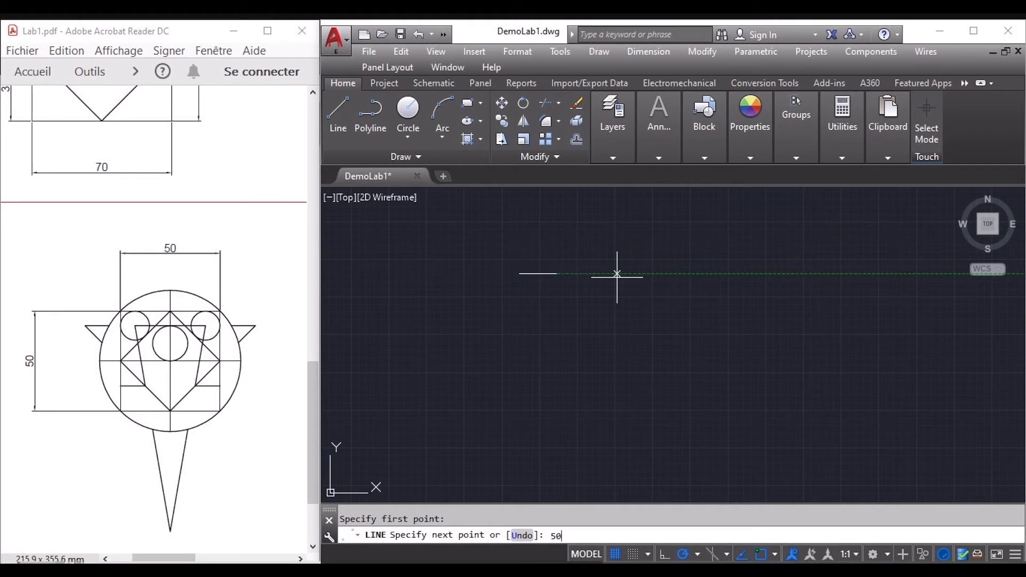
key("Return")
type("5")
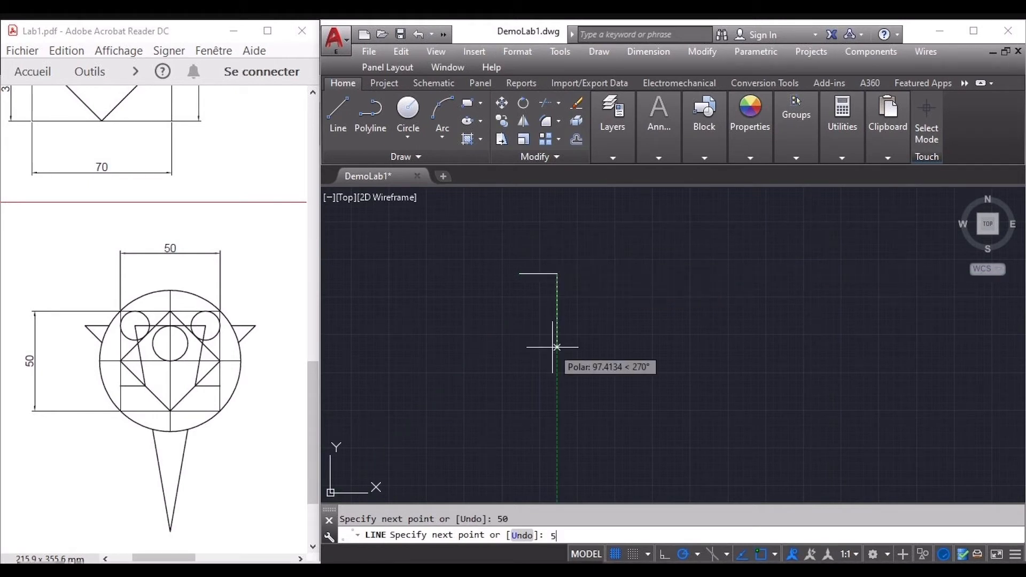
type("0")
key("Return")
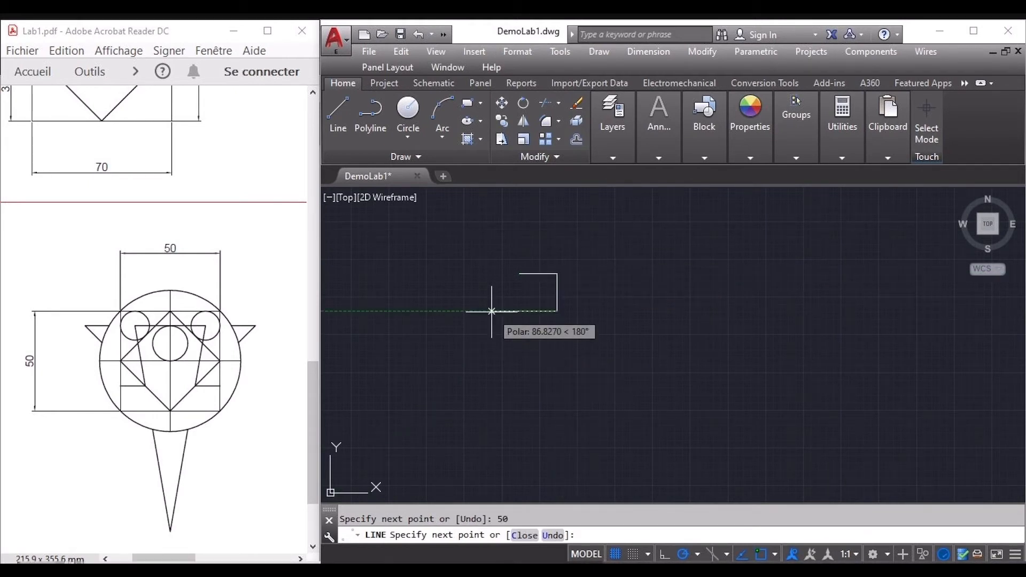
type("50")
key("Return")
type("c")
key("Return")
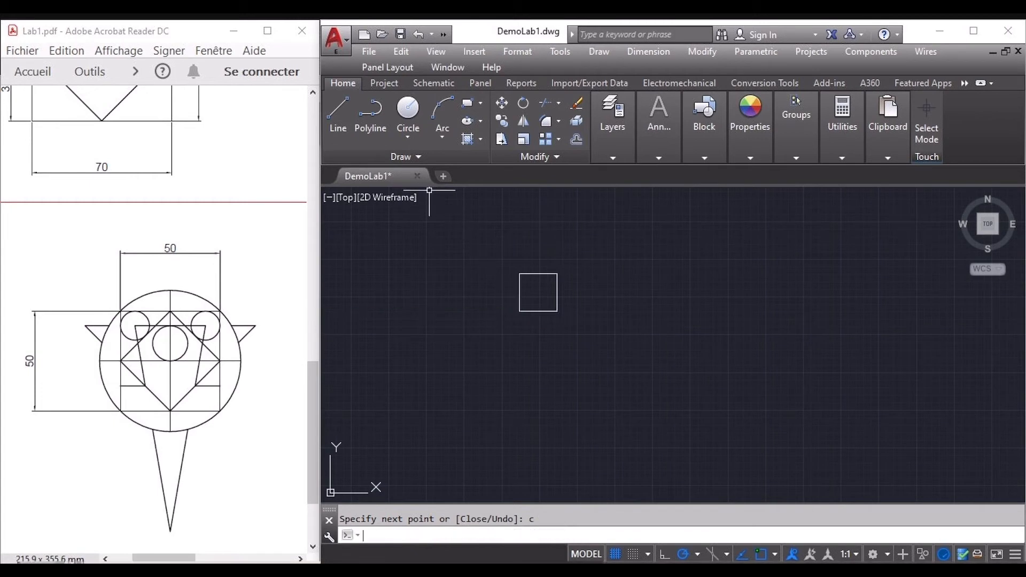
Step: Draw a circle through the square's corners, tracking its centre from the midpoints of two sides and setting the radius at the upper-right corner
scroll(540, 281, "up", 5)
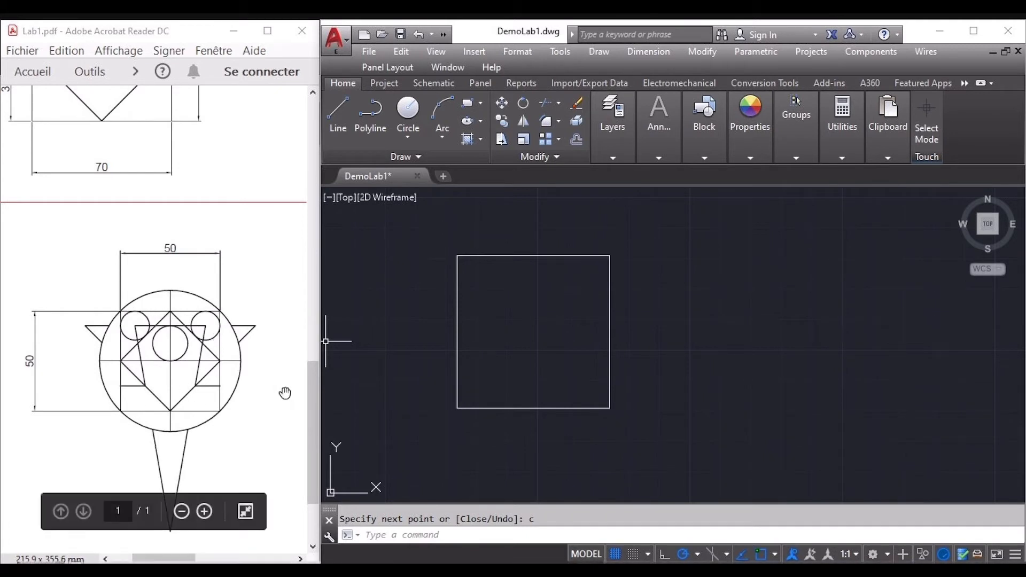
left_click(405, 138)
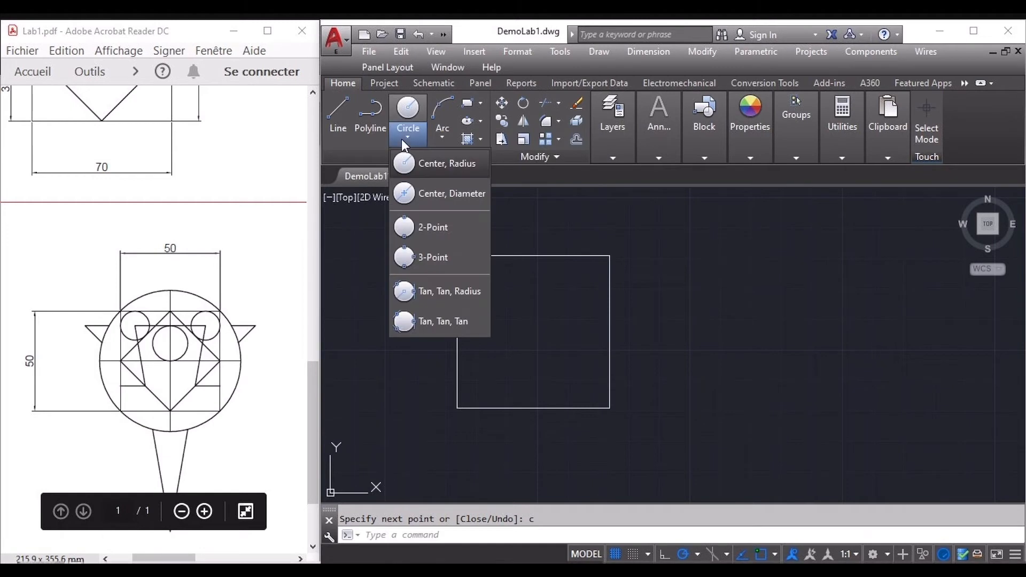
left_click(427, 167)
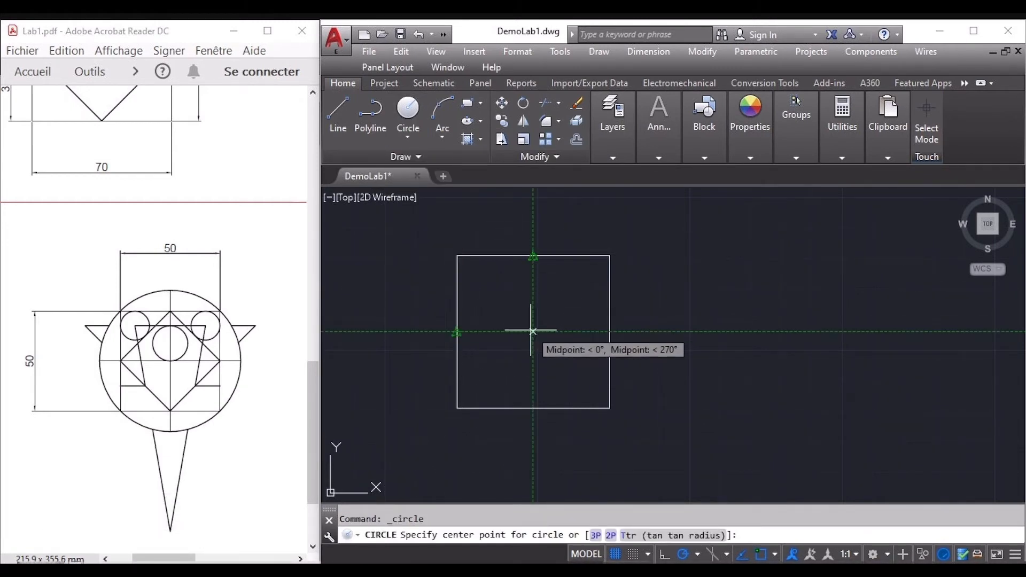
left_click(533, 331)
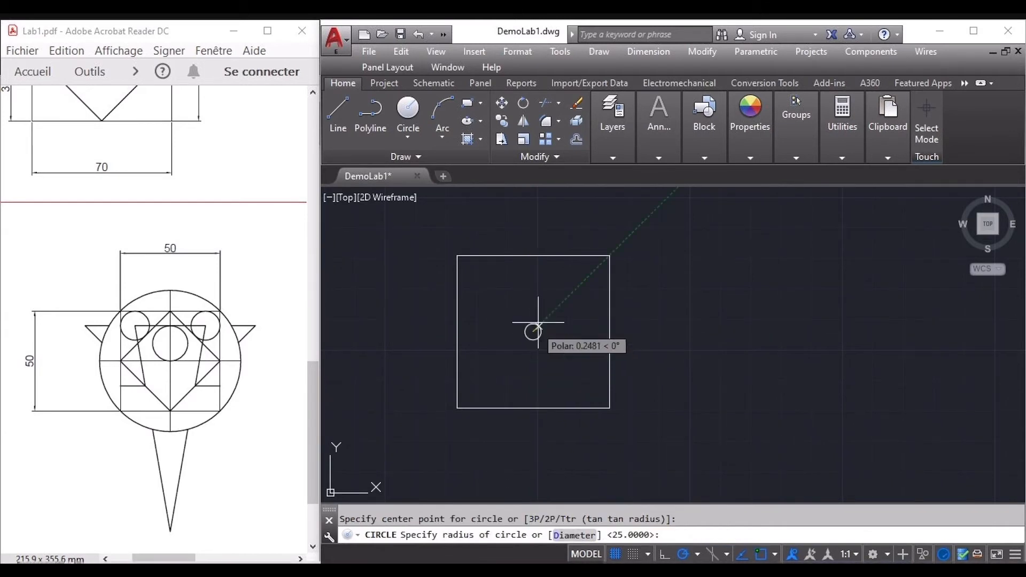
left_click(609, 255)
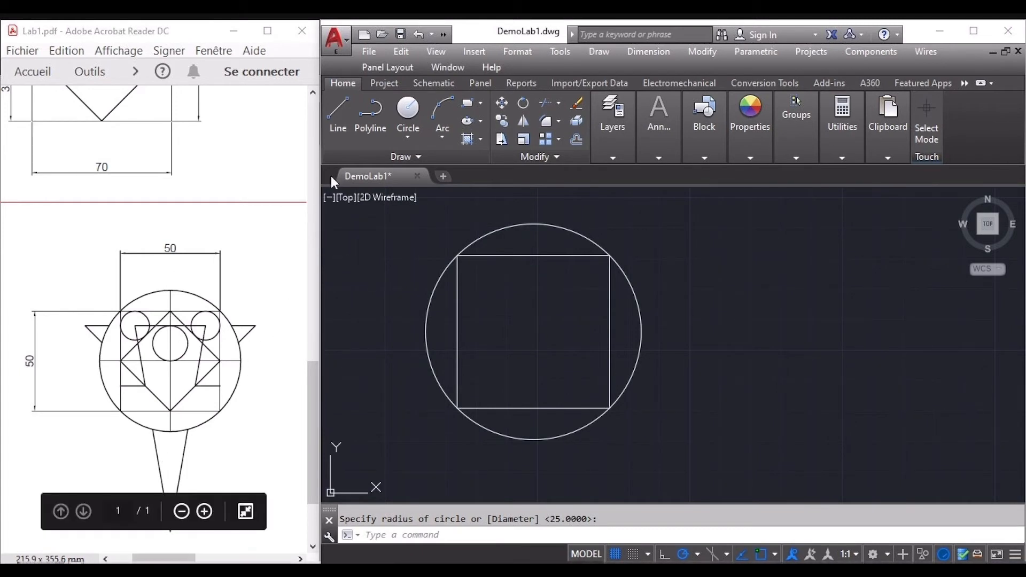
Step: Enable the Intersection object snap and draw a horizontal line across the full circle, aligned with the midpoint of the square's left side
left_click(335, 107)
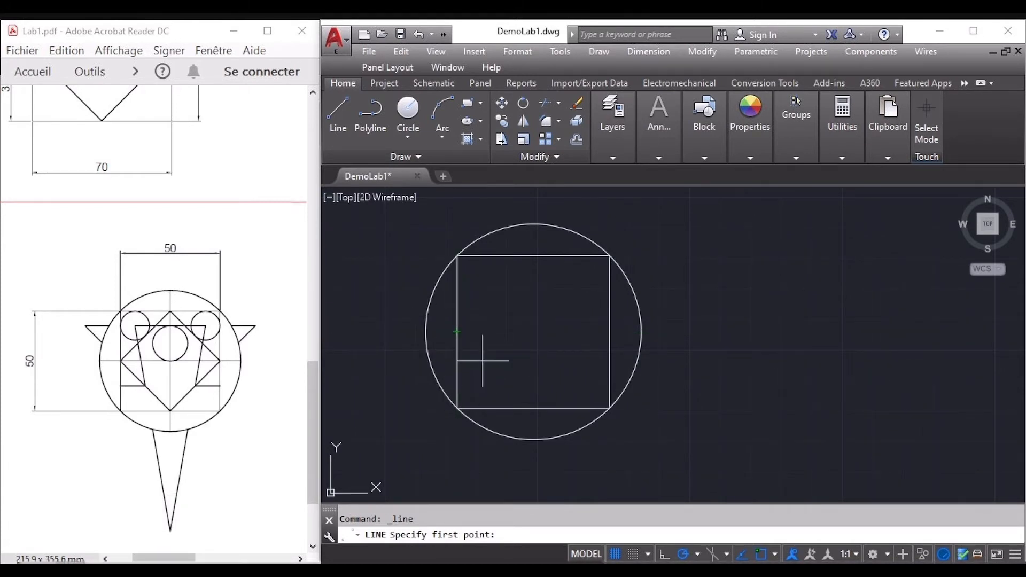
key("Escape")
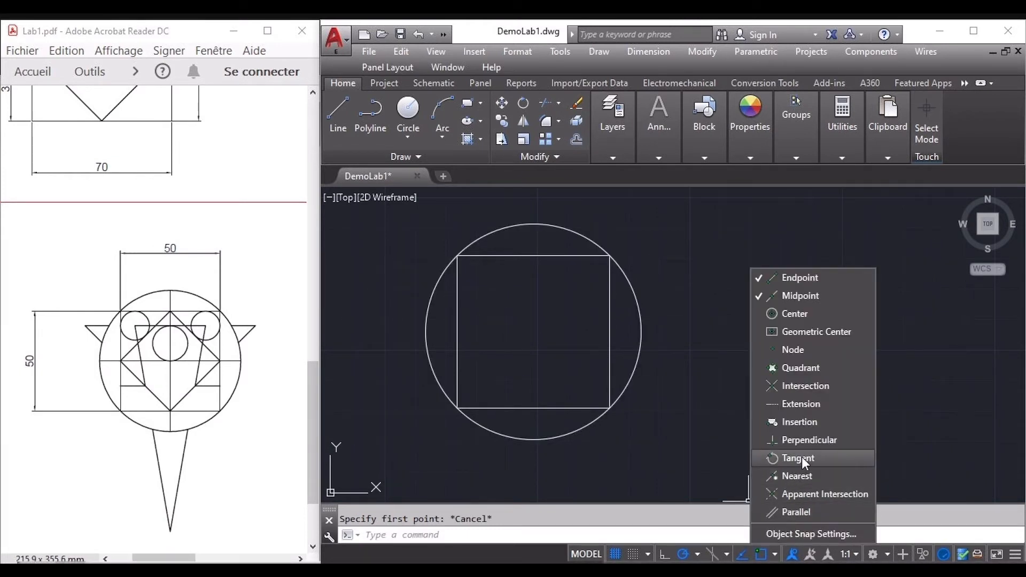
left_click(809, 380)
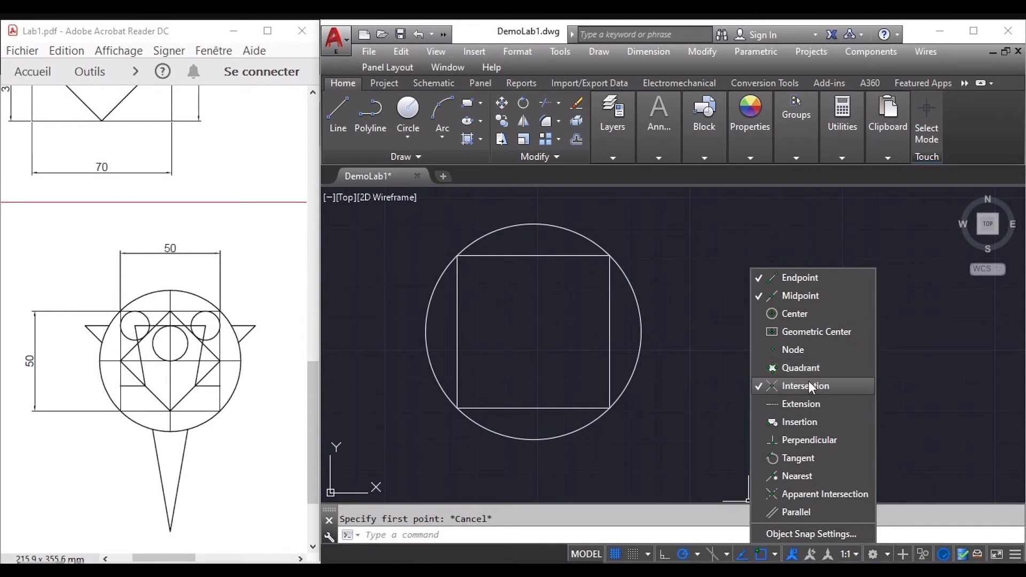
left_click(337, 106)
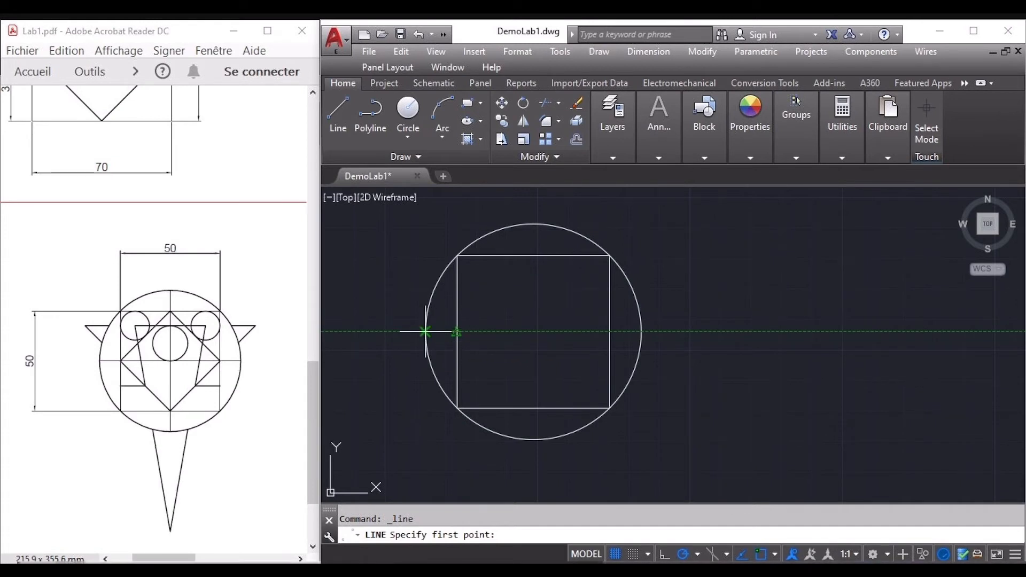
left_click(425, 332)
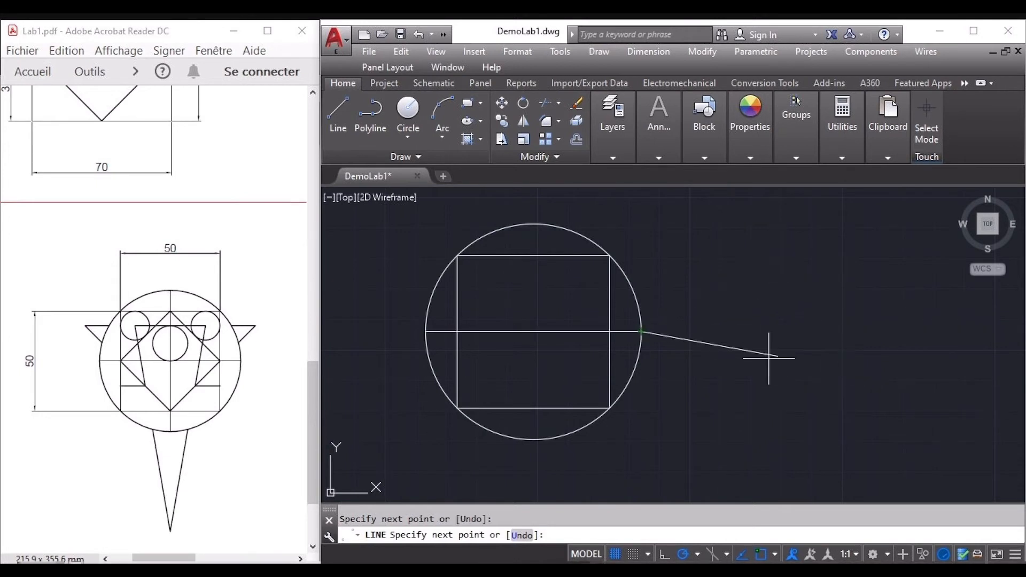
left_click(641, 332)
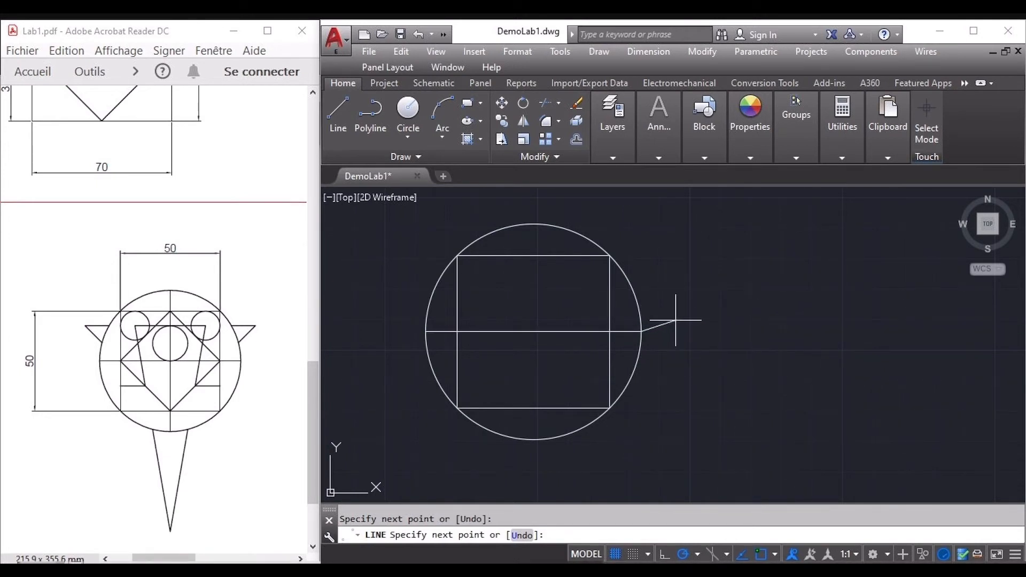
key("Escape")
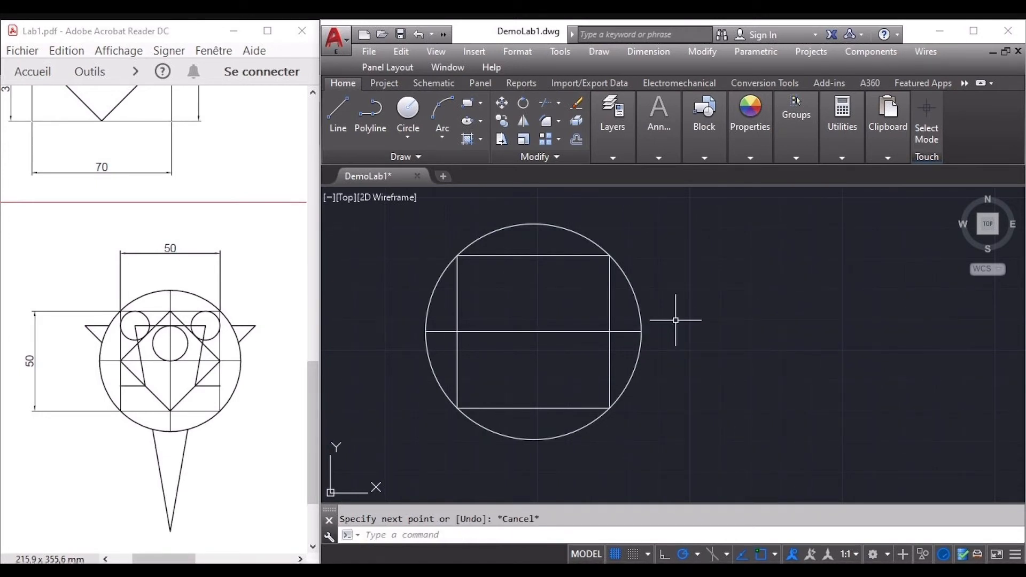
Step: Replace the Intersection object snap with Quadrant and draw a vertical line from the circle's upper quadrant to its lower quadrant
left_click(774, 554)
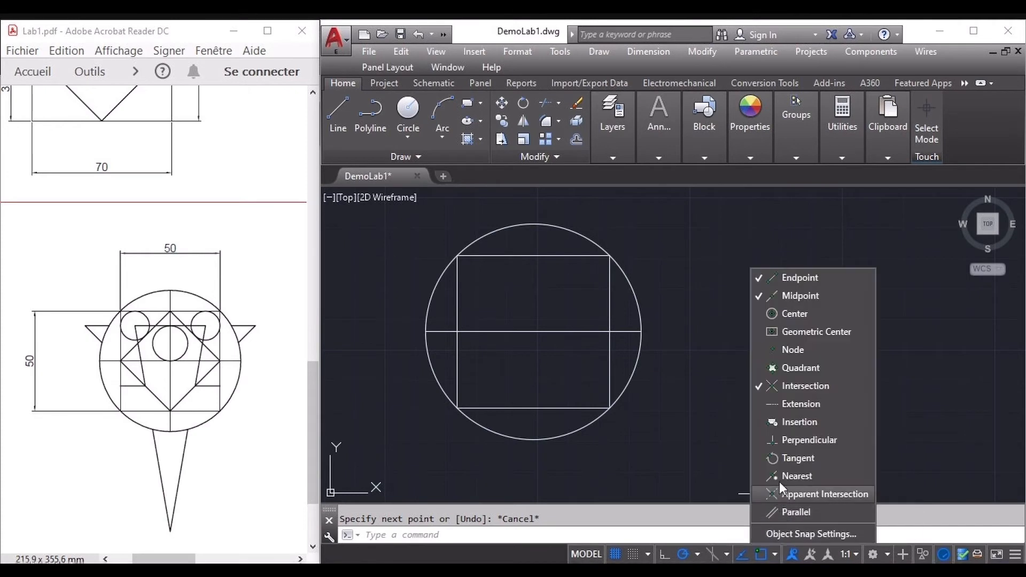
left_click(790, 382)
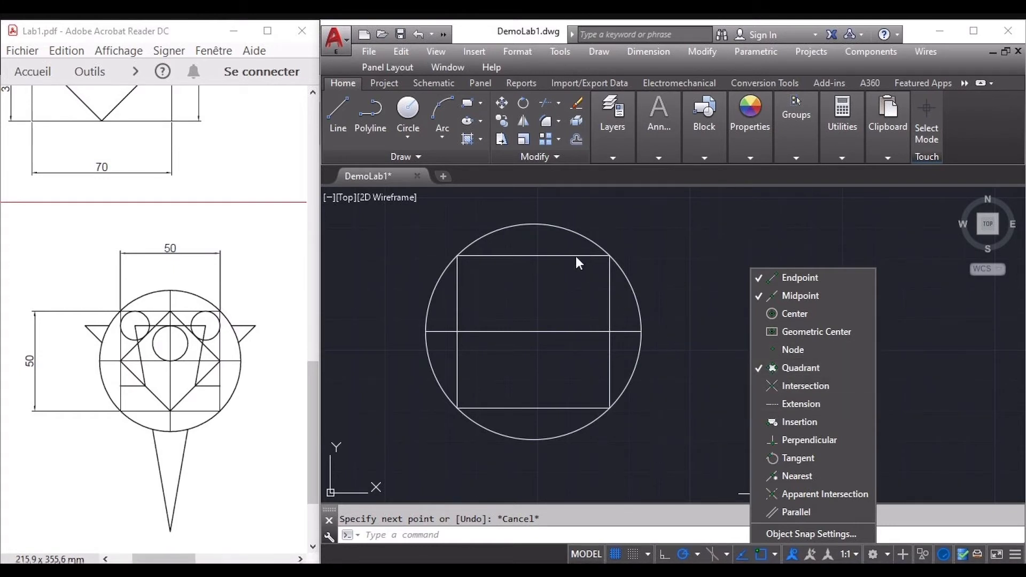
left_click(701, 403)
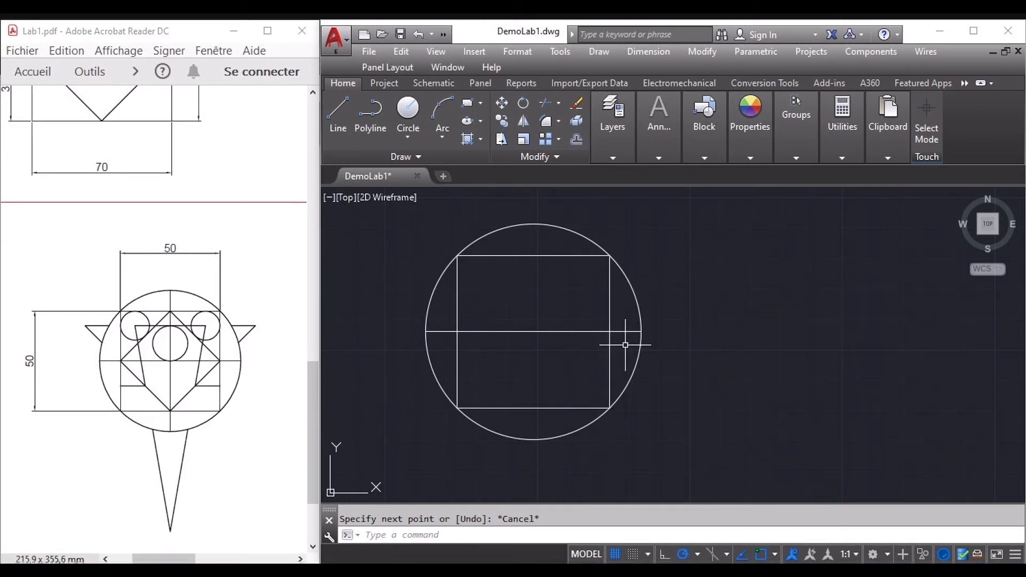
left_click(333, 109)
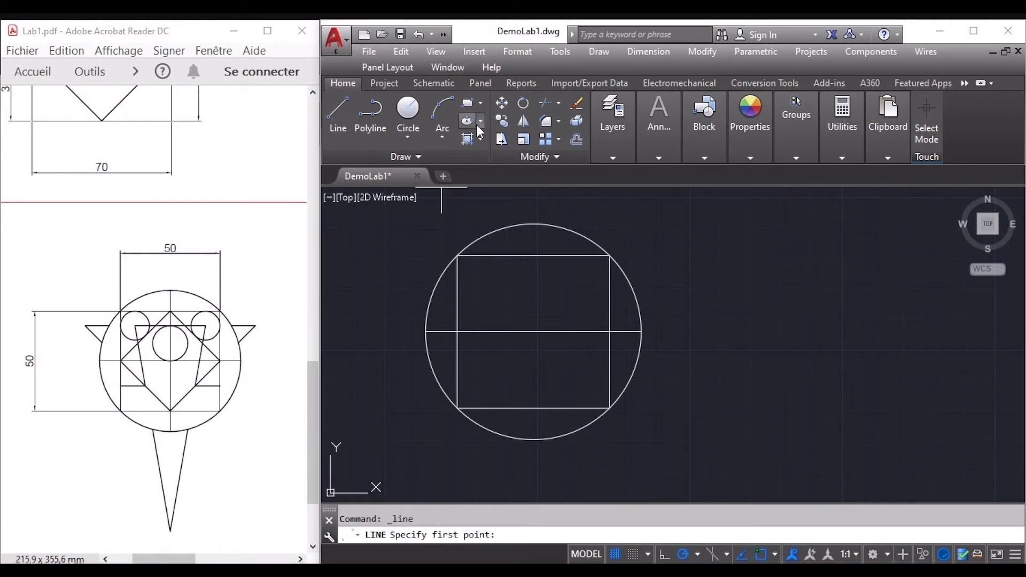
left_click(532, 224)
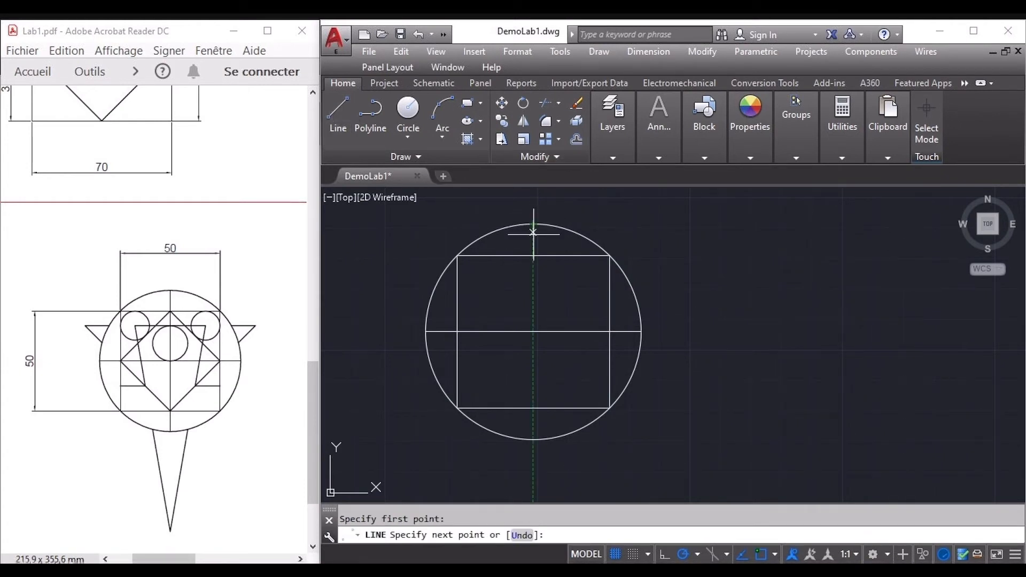
left_click(532, 439)
key("Escape")
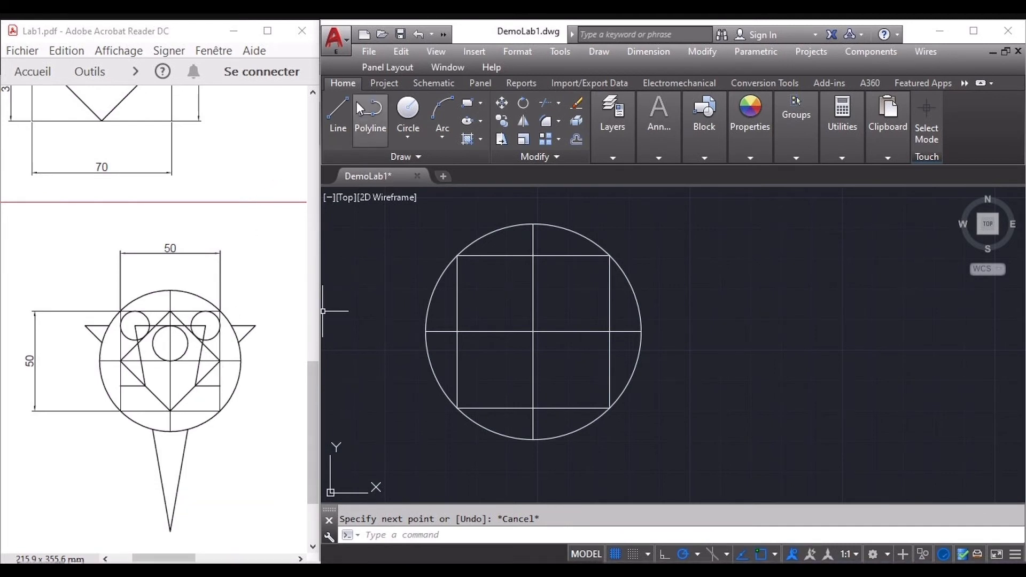
Step: Draw a diamond inside the square by joining the midpoints of its four sides with lines
left_click(339, 109)
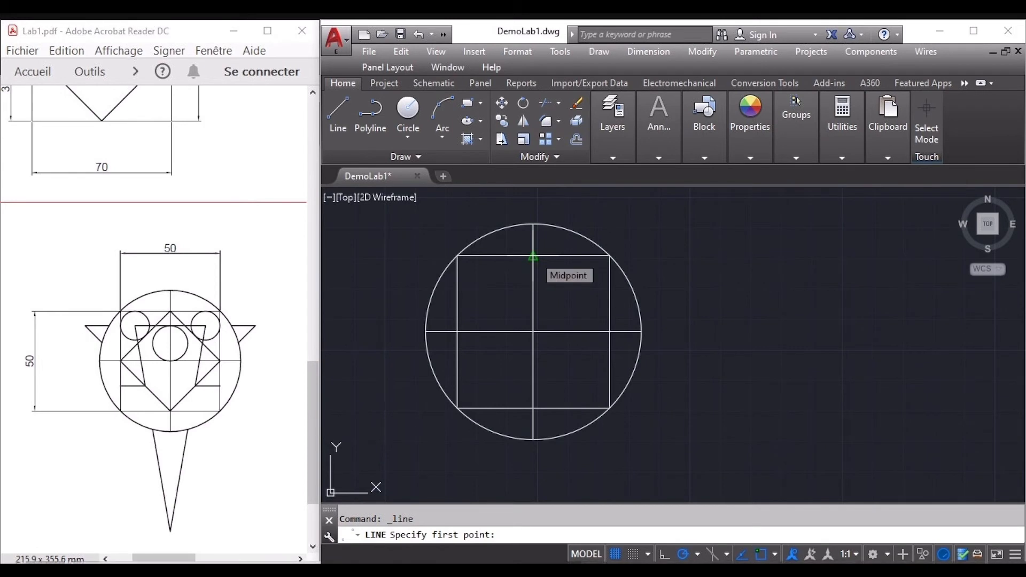
left_click(533, 257)
left_click(457, 332)
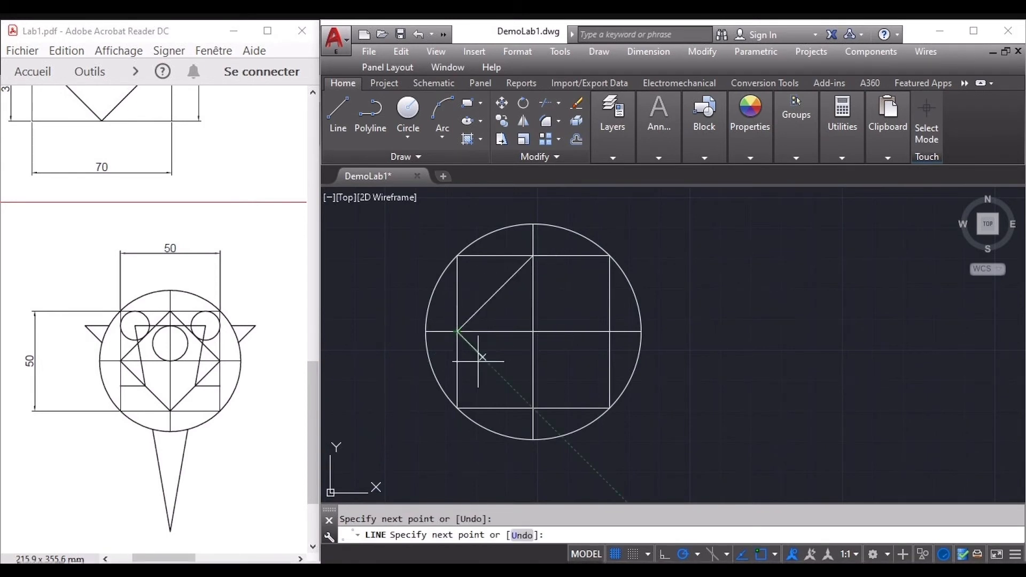
left_click(533, 408)
left_click(609, 331)
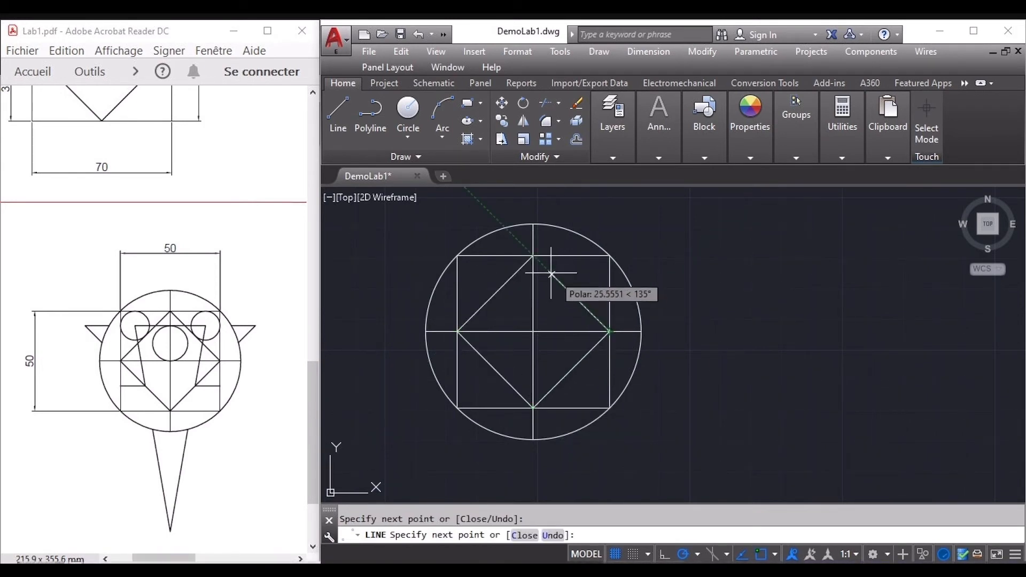
left_click(533, 257)
left_click(705, 158)
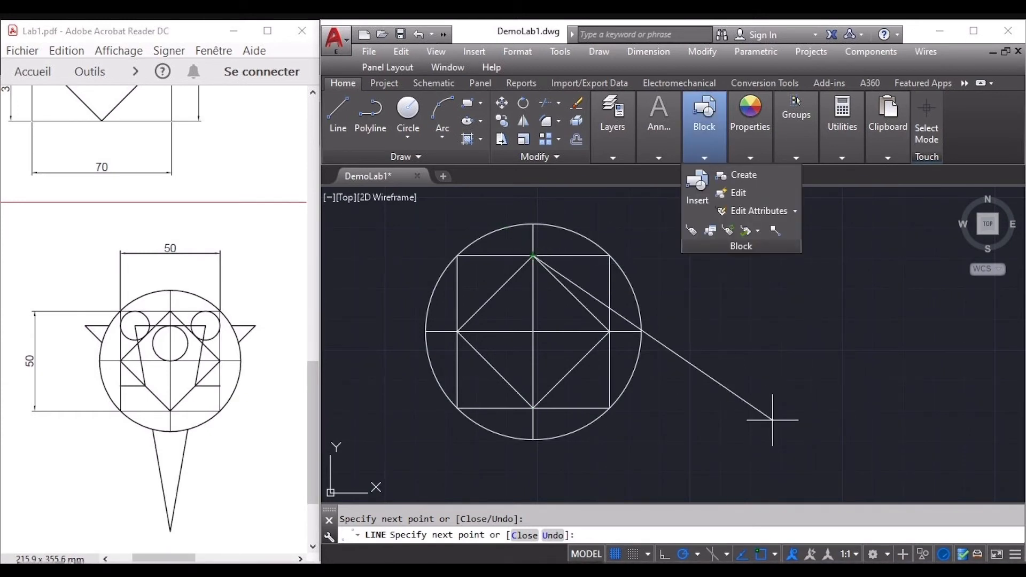
key("Escape")
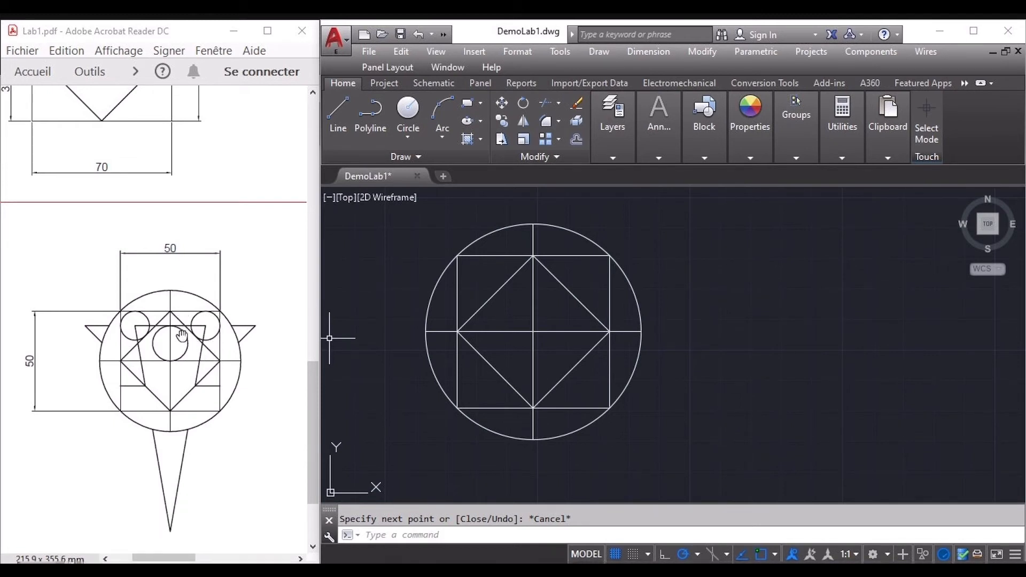
Step: Draw a Tan, Tan, Tan circle touching the square's left side, its top side and the diamond's upper-left edge
left_click(409, 139)
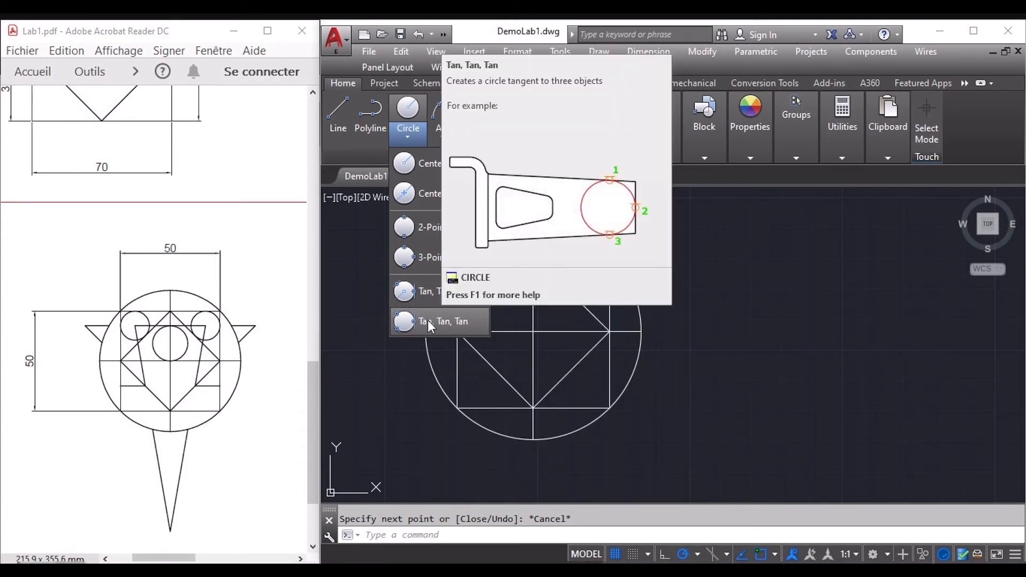
left_click(427, 319)
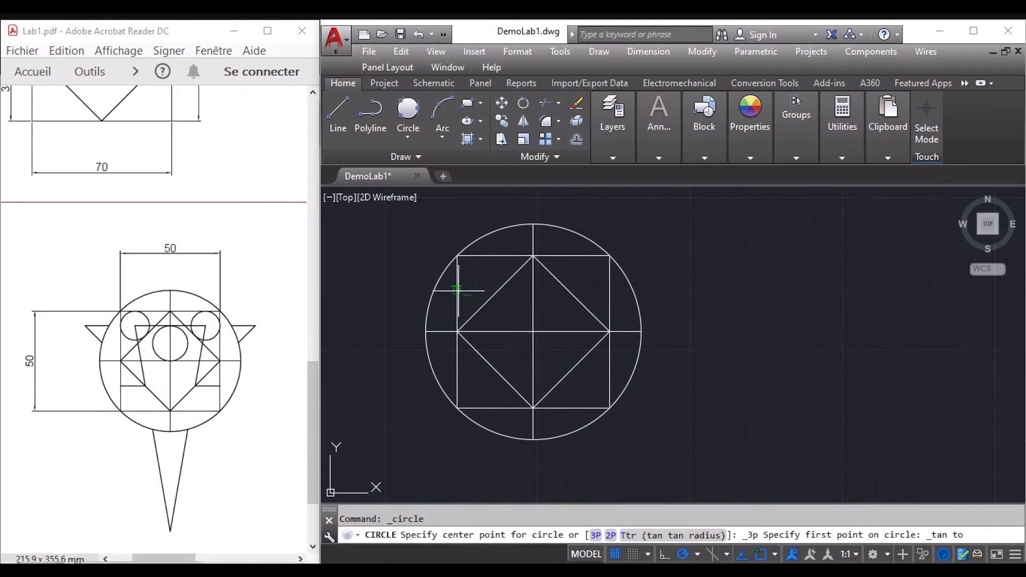
left_click(457, 291)
left_click(487, 255)
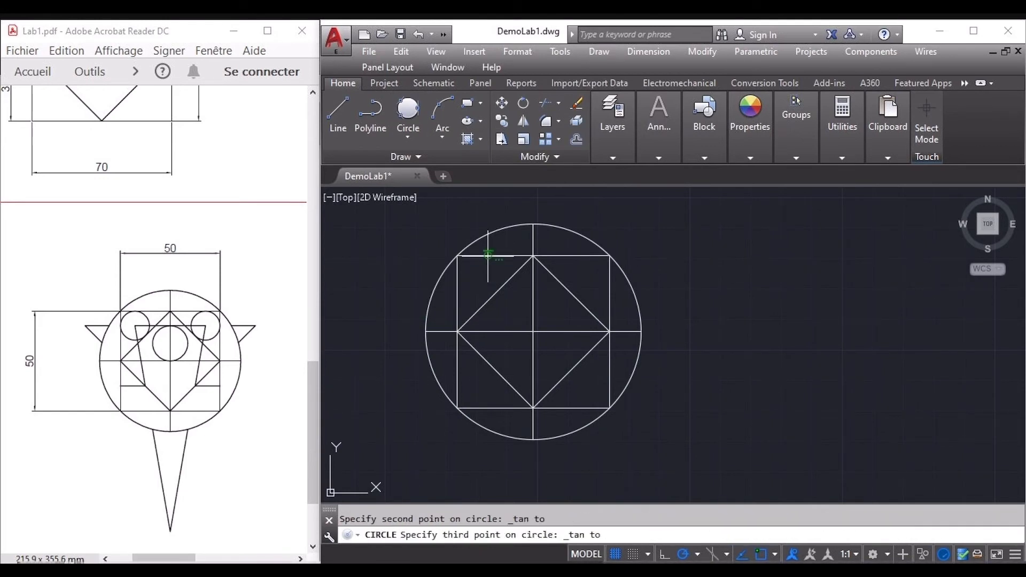
left_click(494, 295)
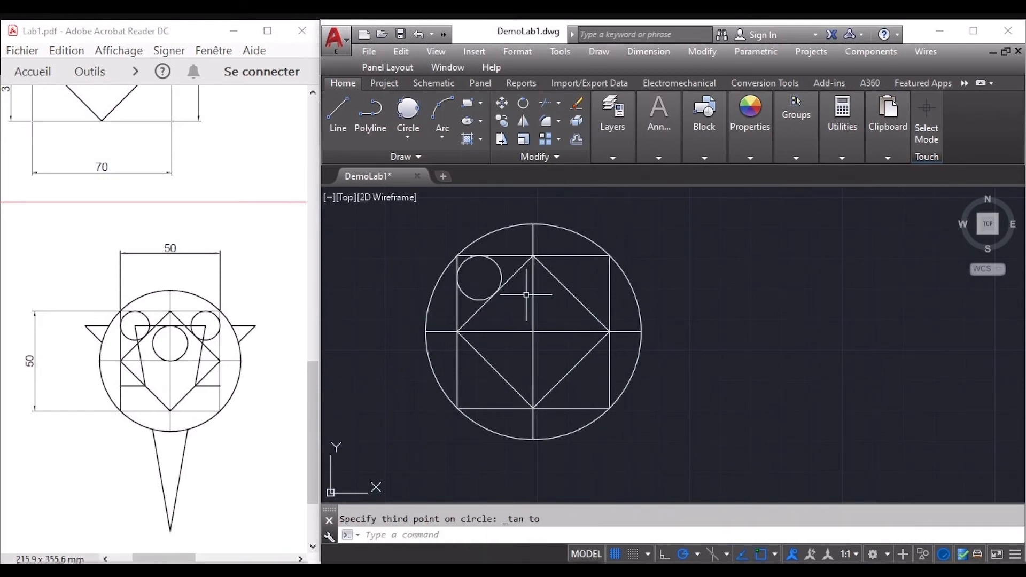
Step: Draw a second Tan, Tan, Tan circle touching the square's top side, its right side and the diamond's upper-right edge
left_click(408, 111)
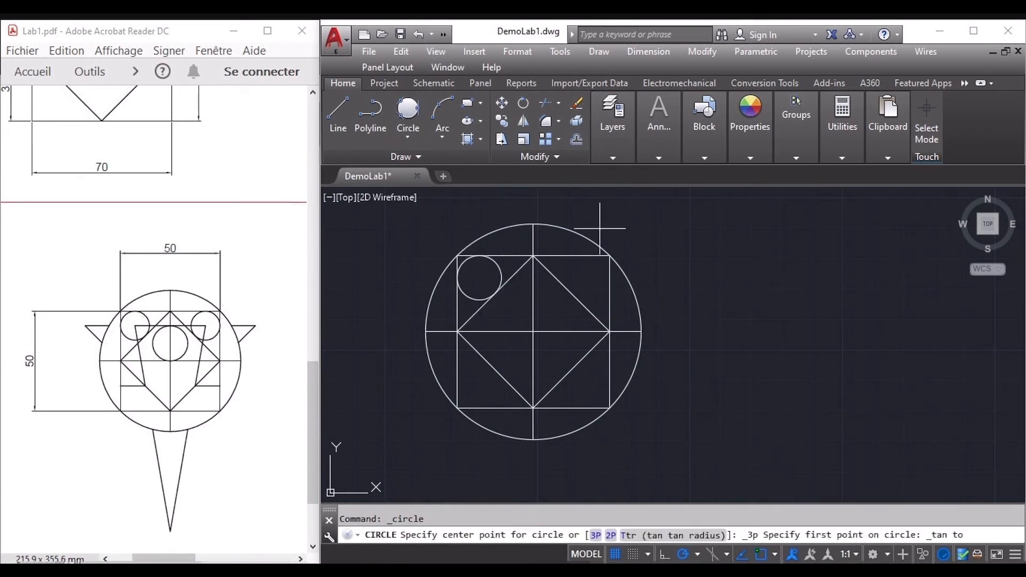
left_click(570, 254)
left_click(609, 280)
left_click(573, 296)
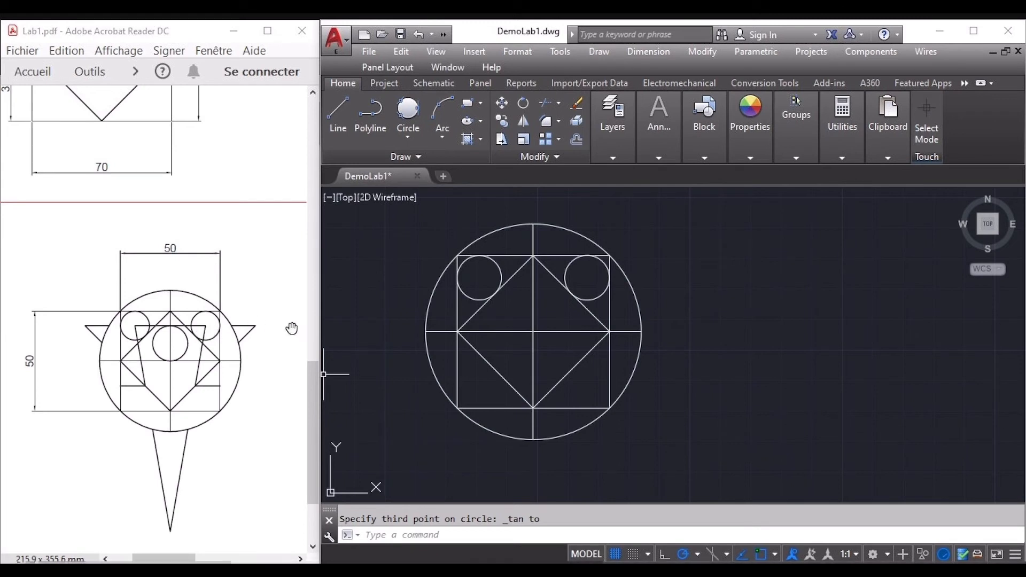
Step: Turn on the Center object snap in addition to the active snaps
left_click(775, 554)
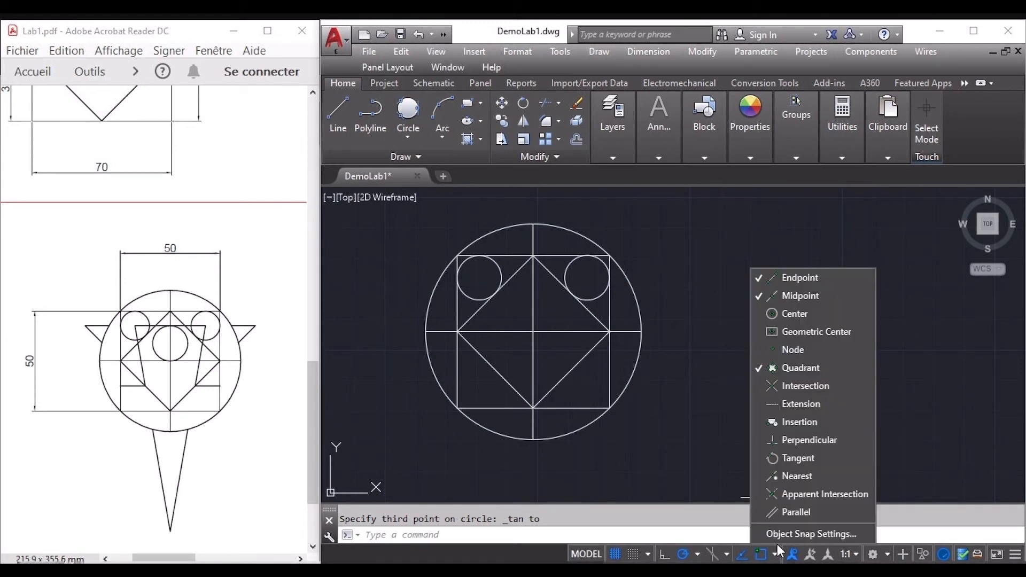
left_click(793, 313)
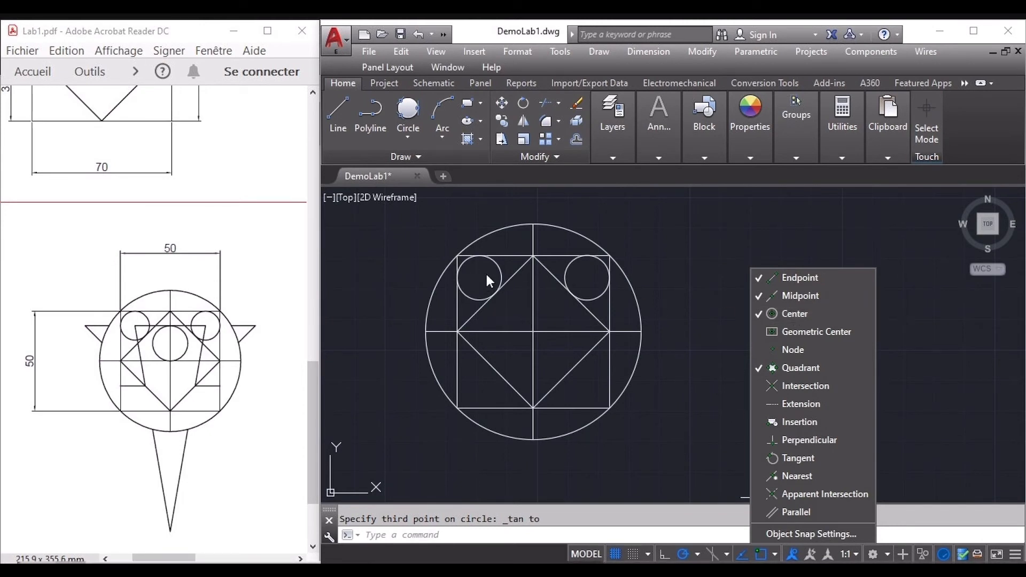
left_click(378, 269)
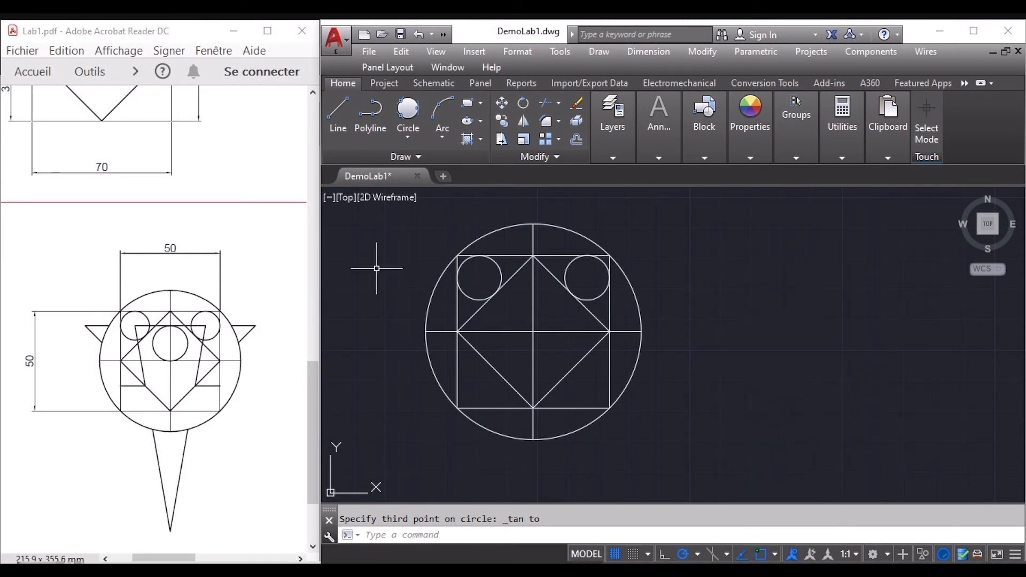
Step: Draw connected lines from the square's left side via the diamond's lower-left midpoint, both small circles' centers and the diamond's lower-right midpoint to the square's right side
left_click(337, 109)
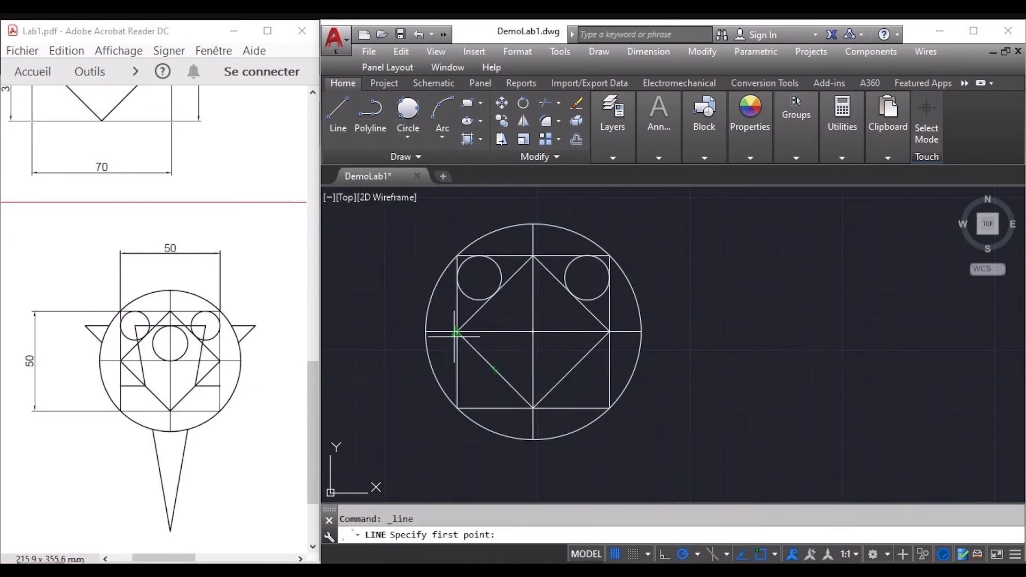
left_click(456, 369)
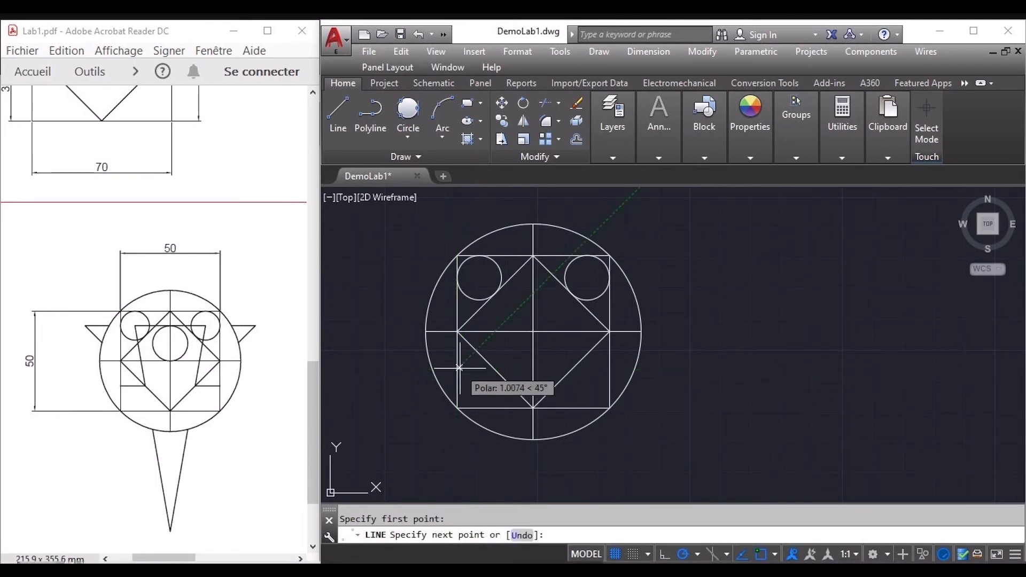
left_click(494, 370)
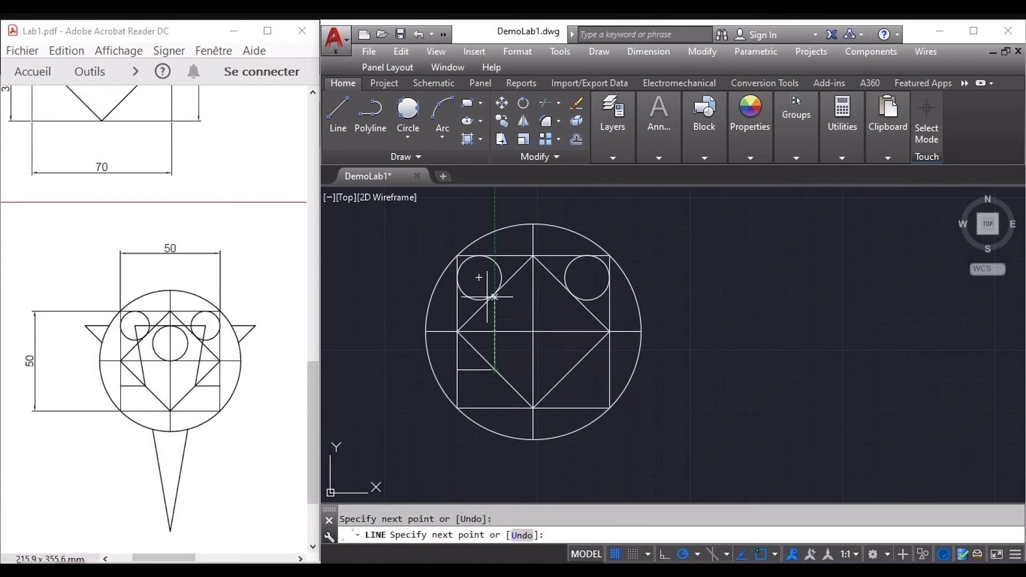
left_click(478, 277)
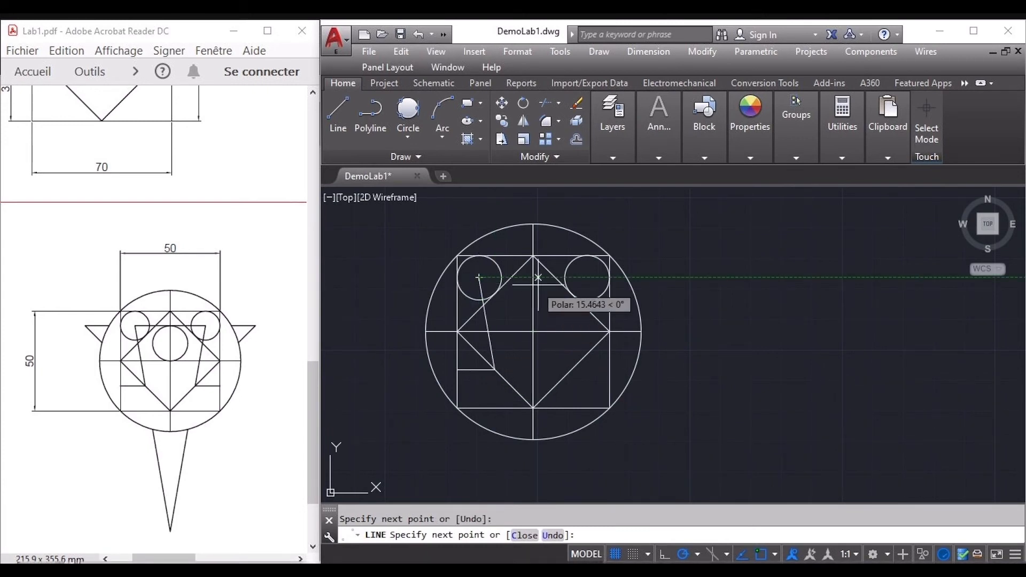
left_click(586, 278)
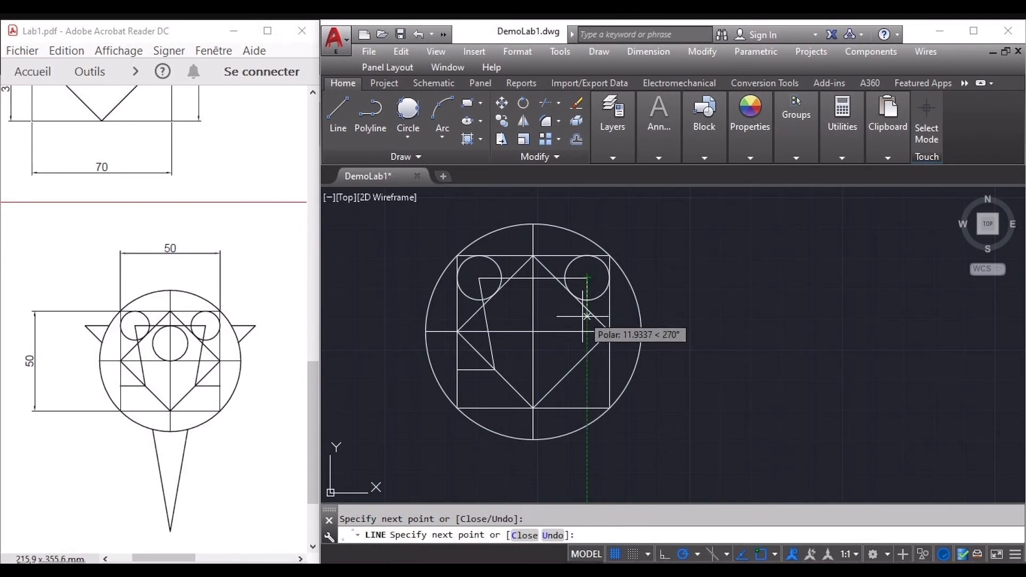
left_click(571, 369)
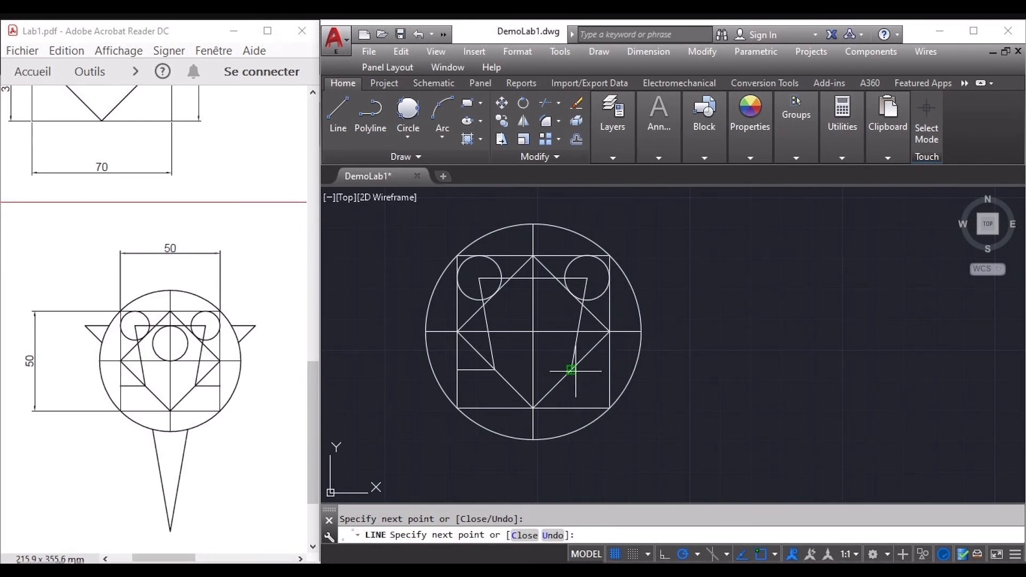
left_click(609, 369)
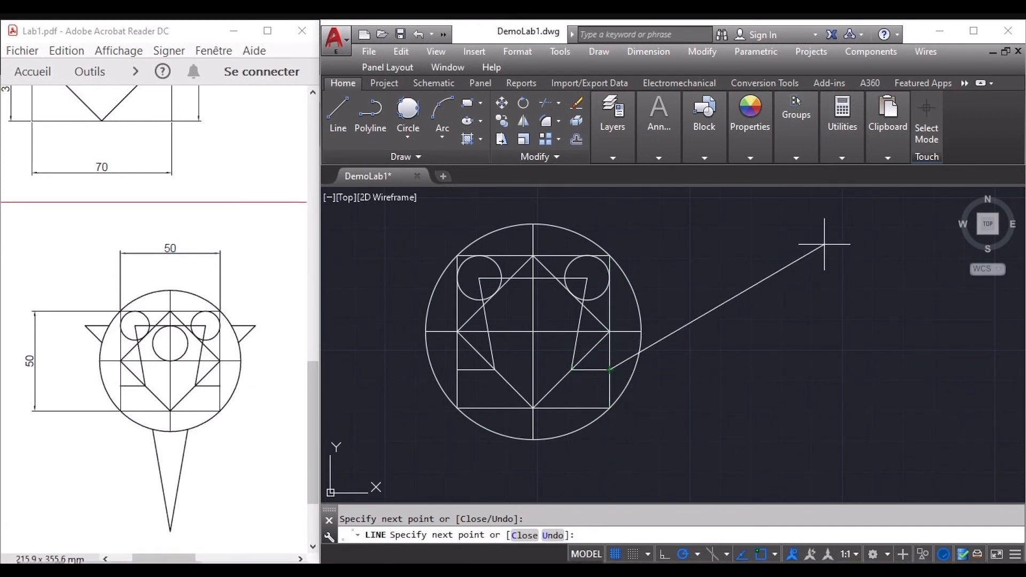
key("Return")
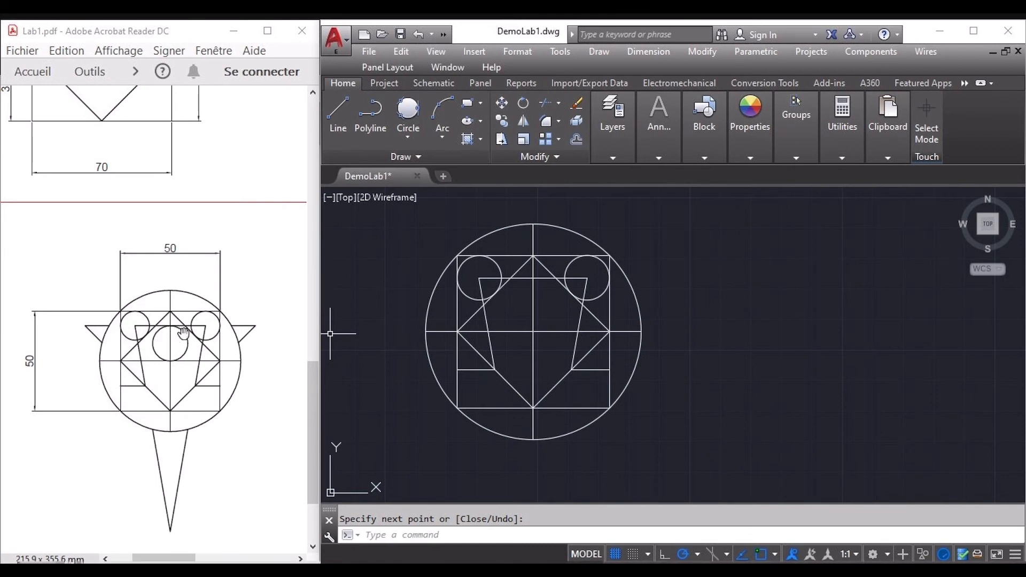
Step: Draw a 2-Point circle from the figure's center to the midpoint of the line joining the two small circles' centers
left_click(408, 137)
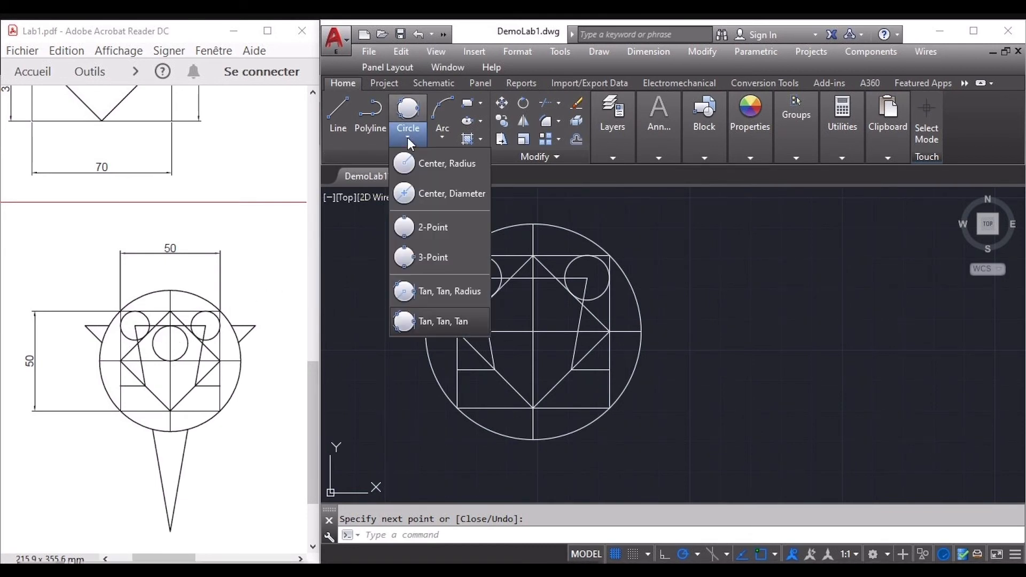
left_click(428, 228)
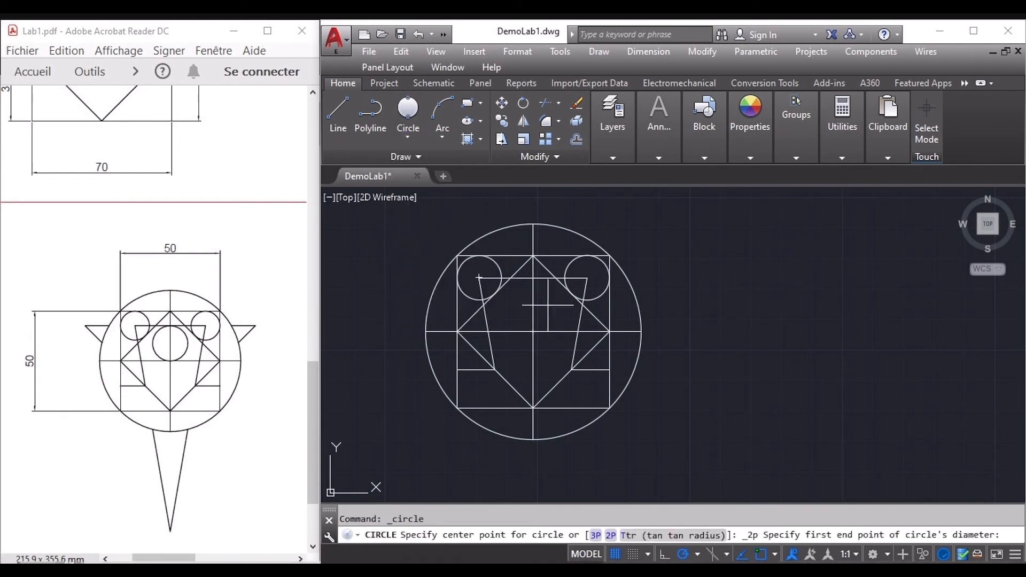
left_click(532, 331)
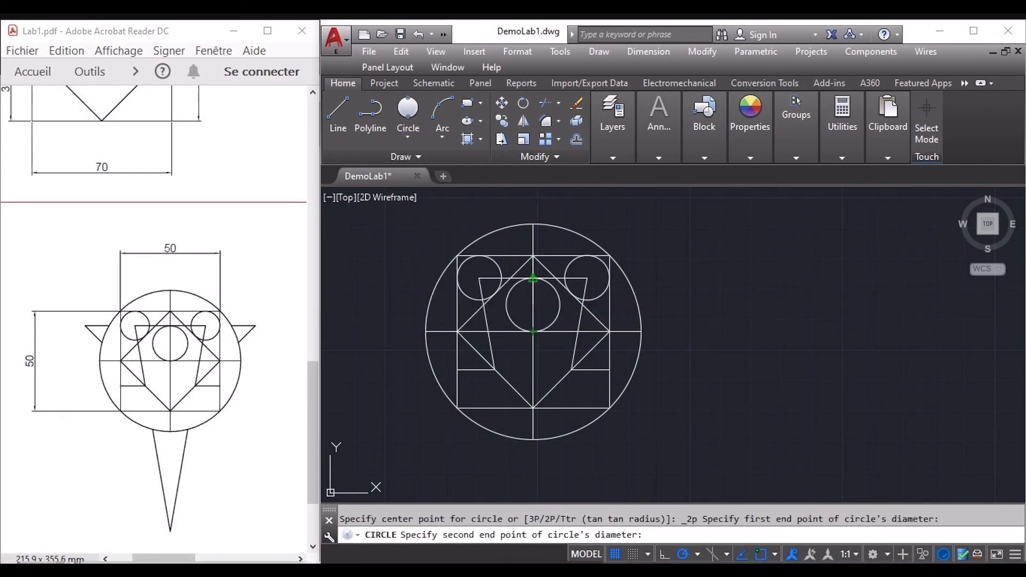
left_click(533, 278)
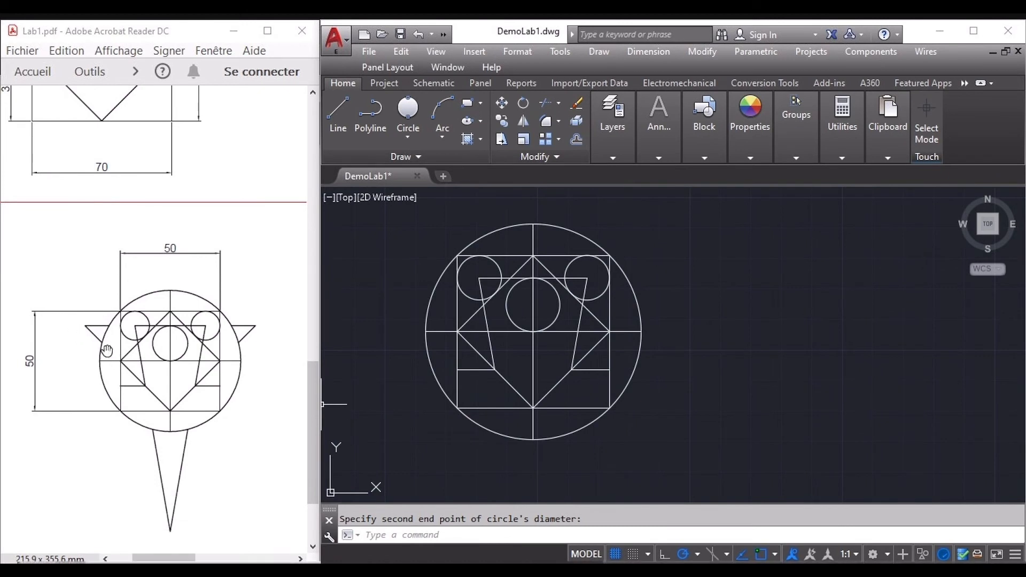
key("Escape")
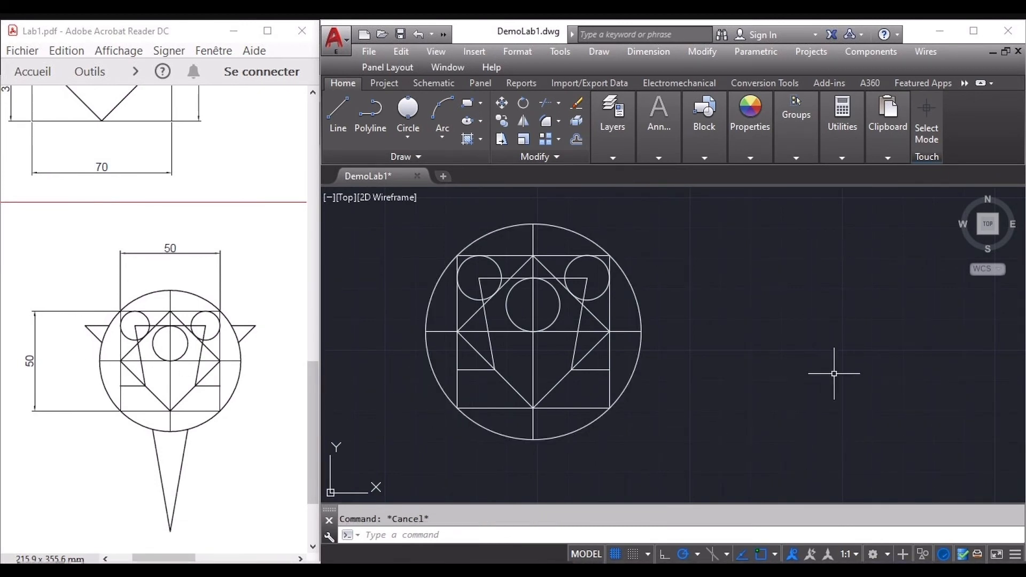
Step: Turn on the Intersection and Extension object snaps
left_click(774, 554)
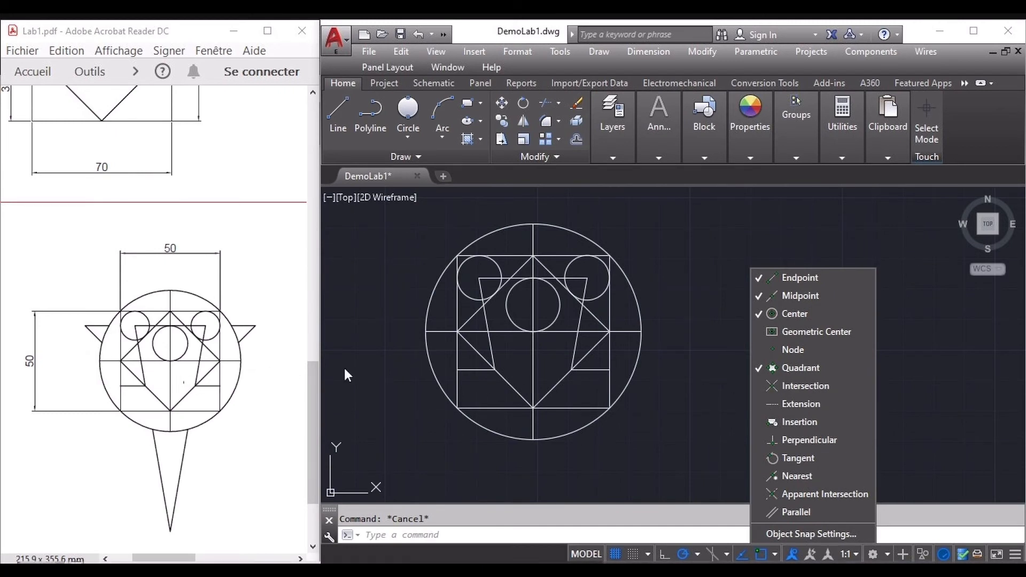
left_click(802, 386)
left_click(799, 403)
left_click(628, 475)
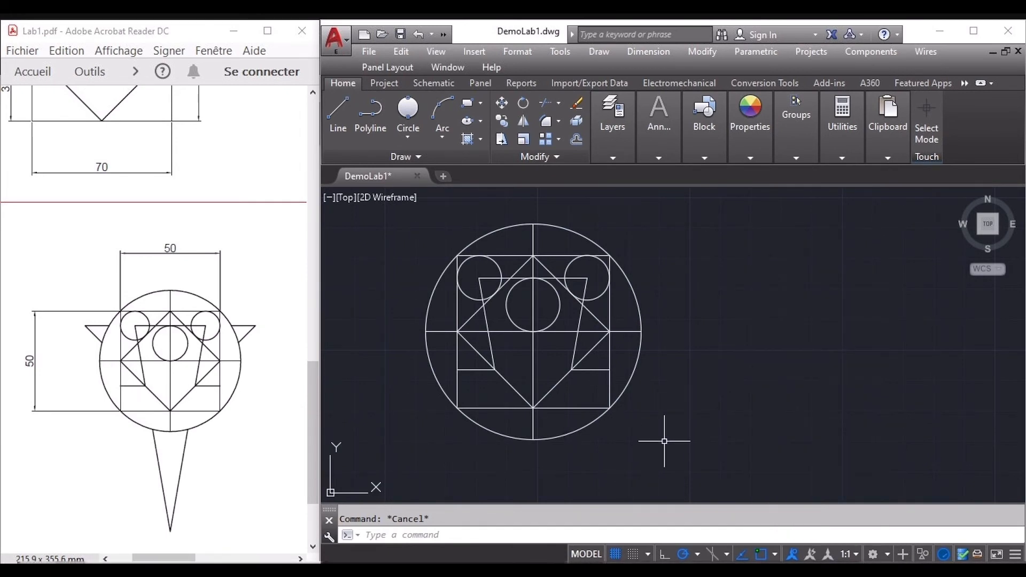
key("Return")
key("Escape")
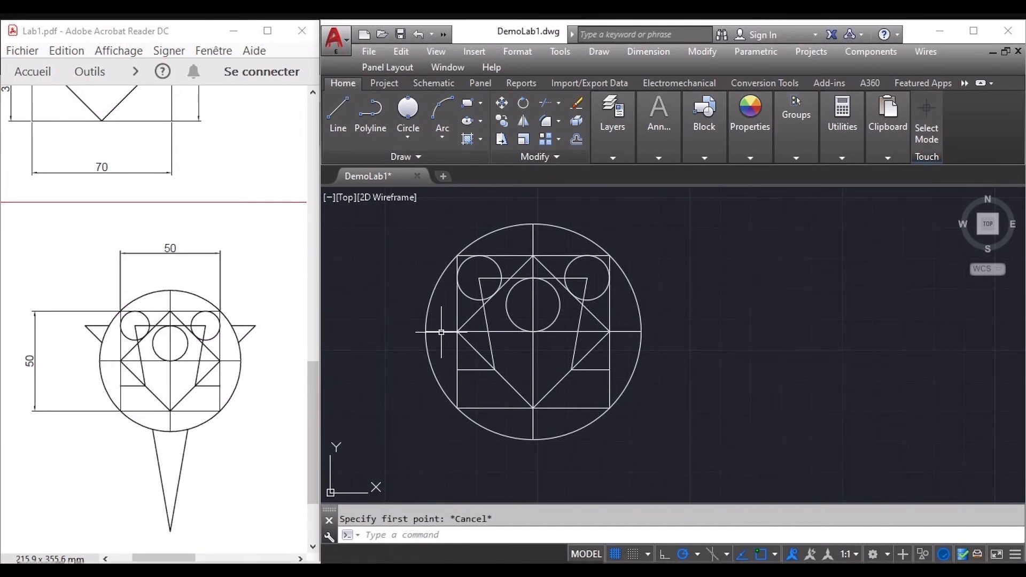
left_click(335, 109)
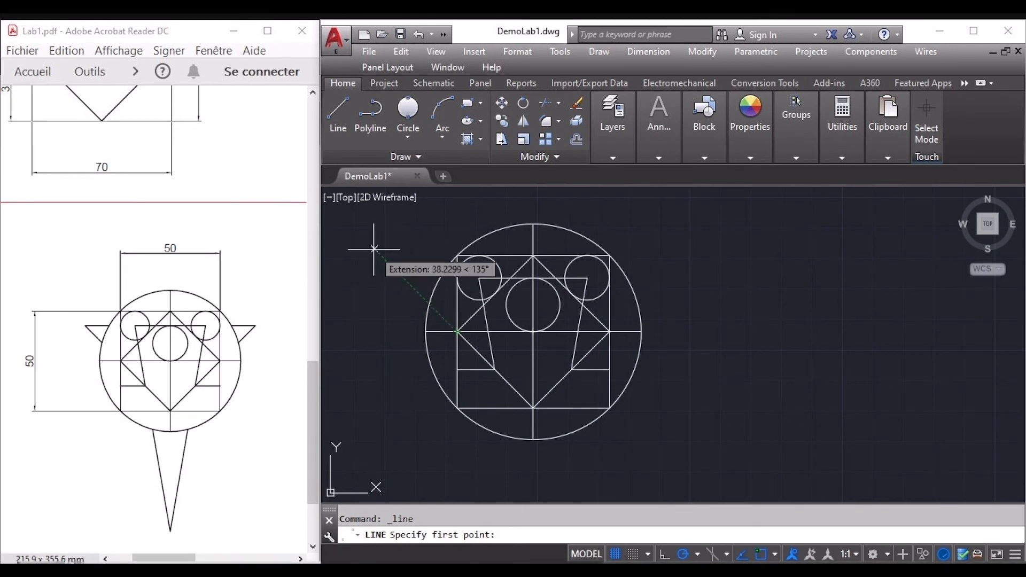
left_click(428, 303)
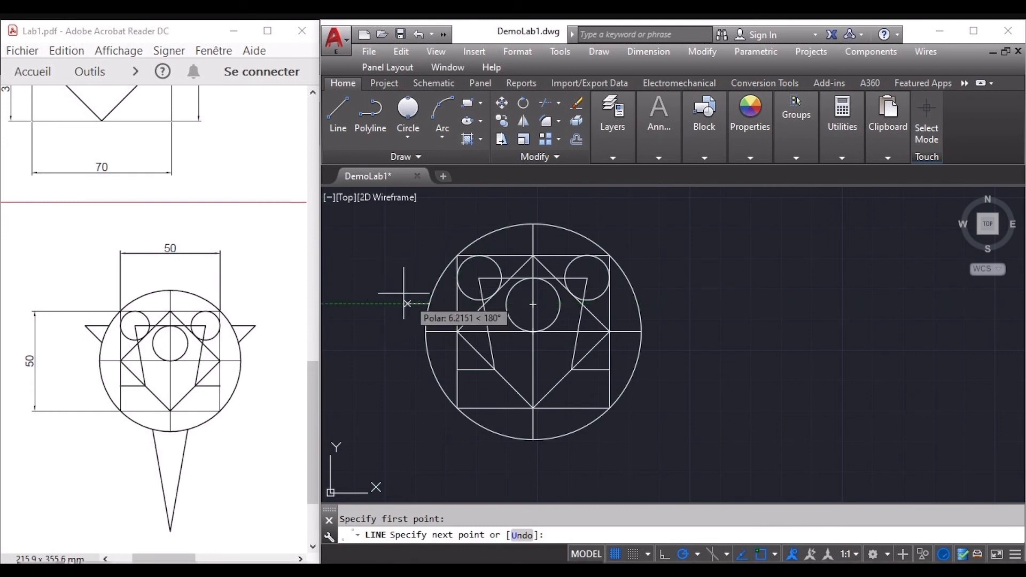
key("Escape")
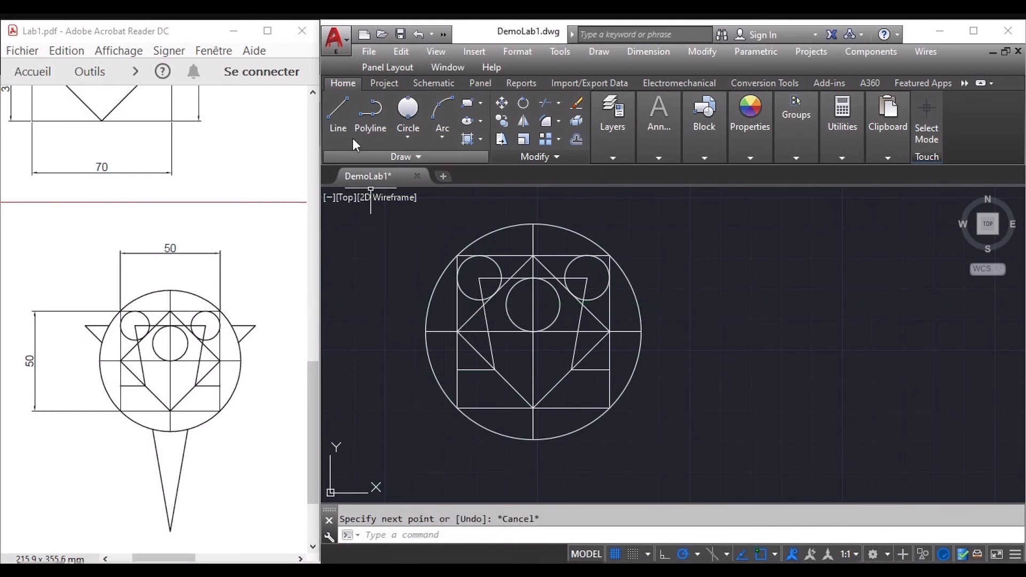
Step: Draw the left ear outside the large circle with two lines along the extensions of the diamond's lower-left edge and the horizontal center-to-center line
left_click(332, 106)
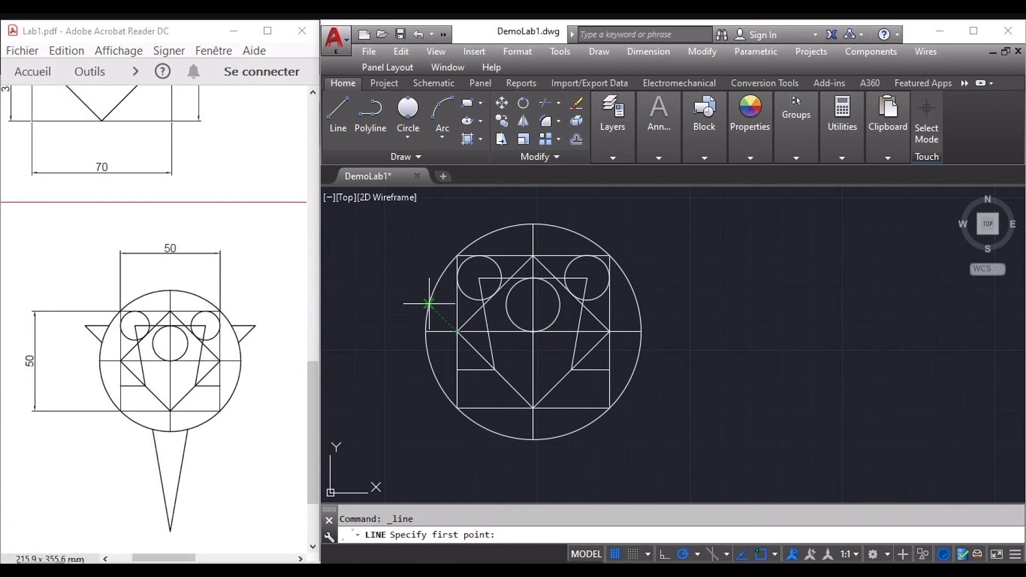
left_click(428, 303)
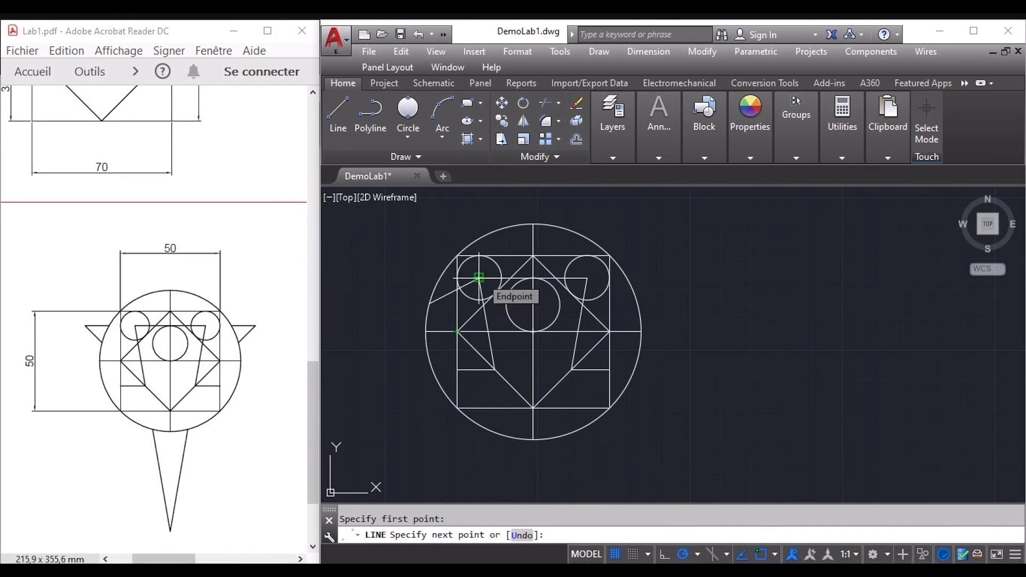
left_click(402, 277)
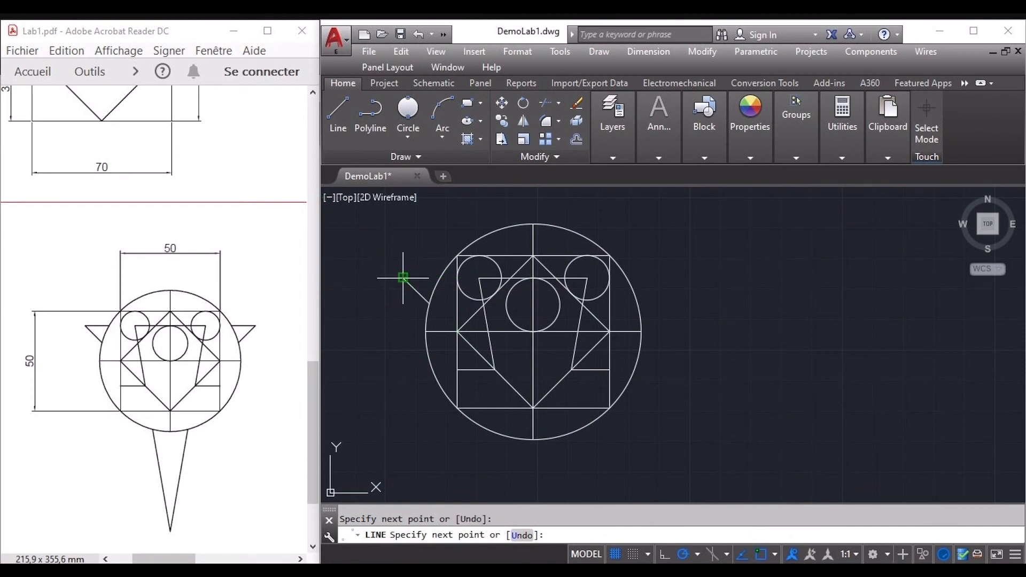
left_click(439, 277)
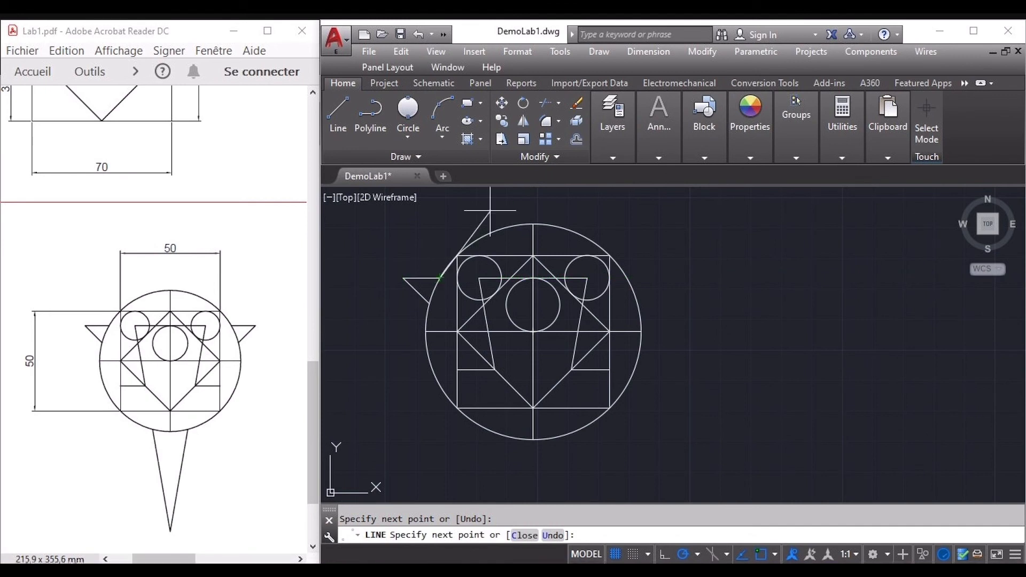
key("Return")
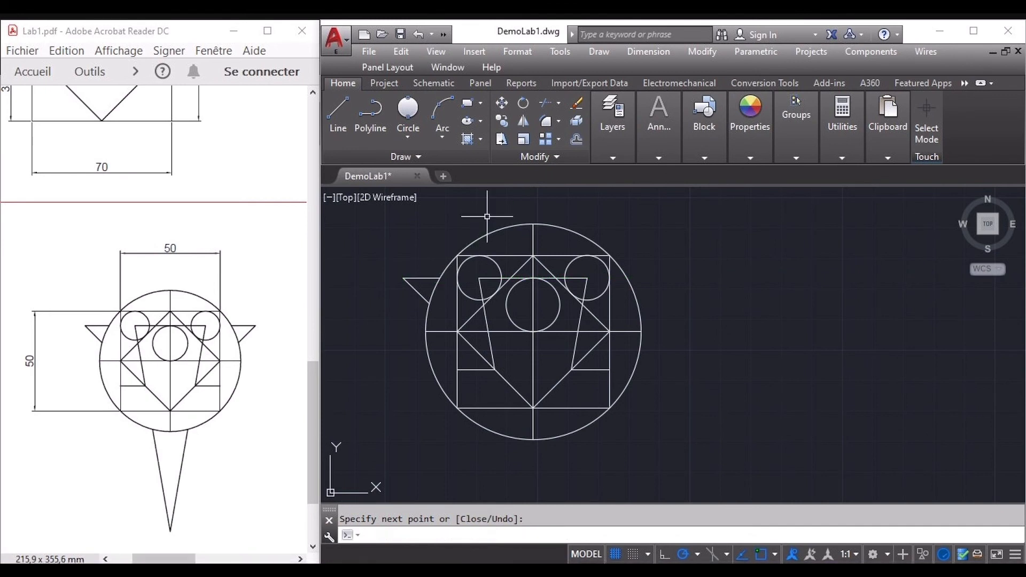
Step: Draw the right ear outside the large circle with two lines along the extensions of the horizontal center-to-center line and the diamond's lower-right edge
left_click(347, 103)
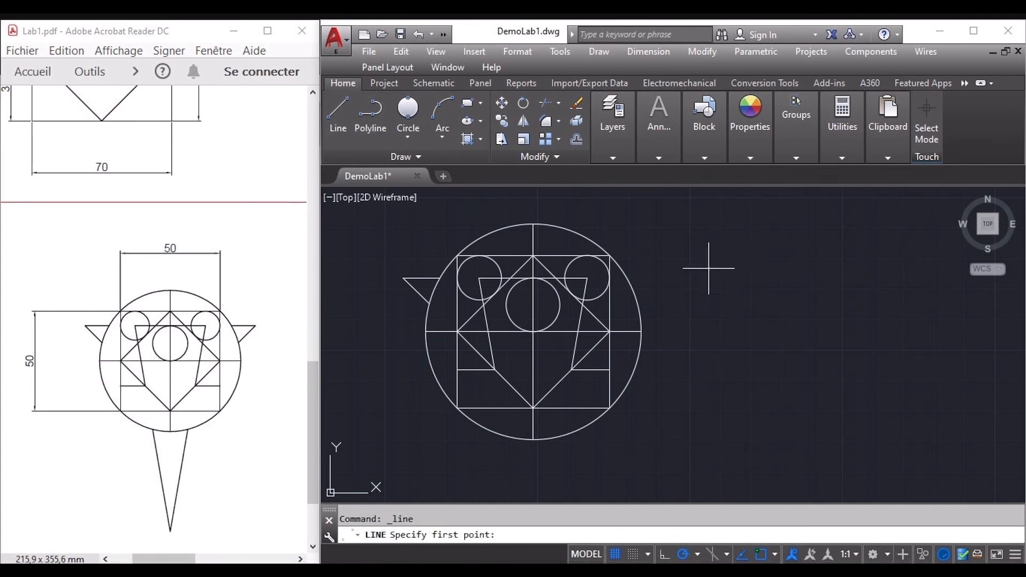
left_click(626, 278)
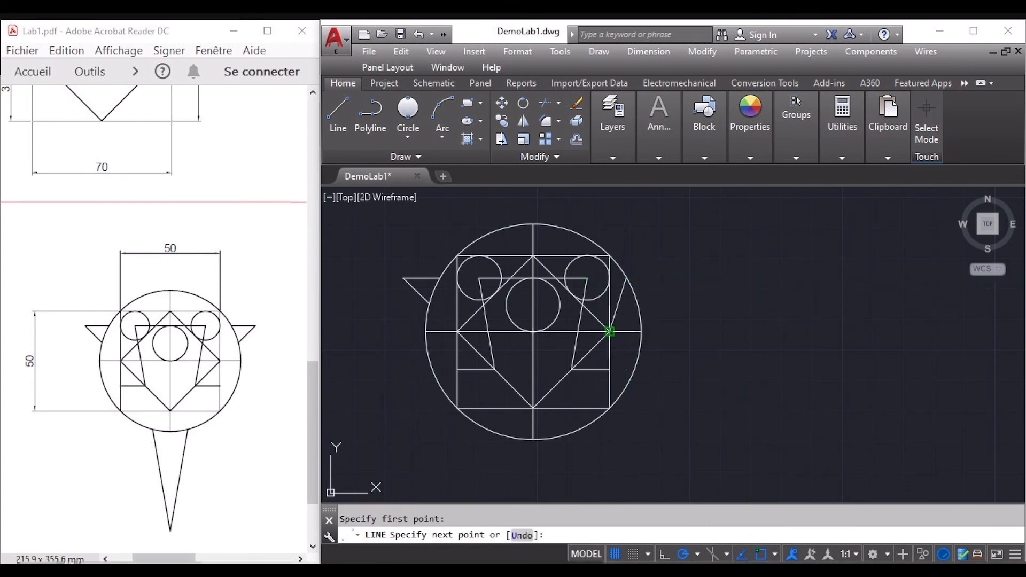
left_click(662, 277)
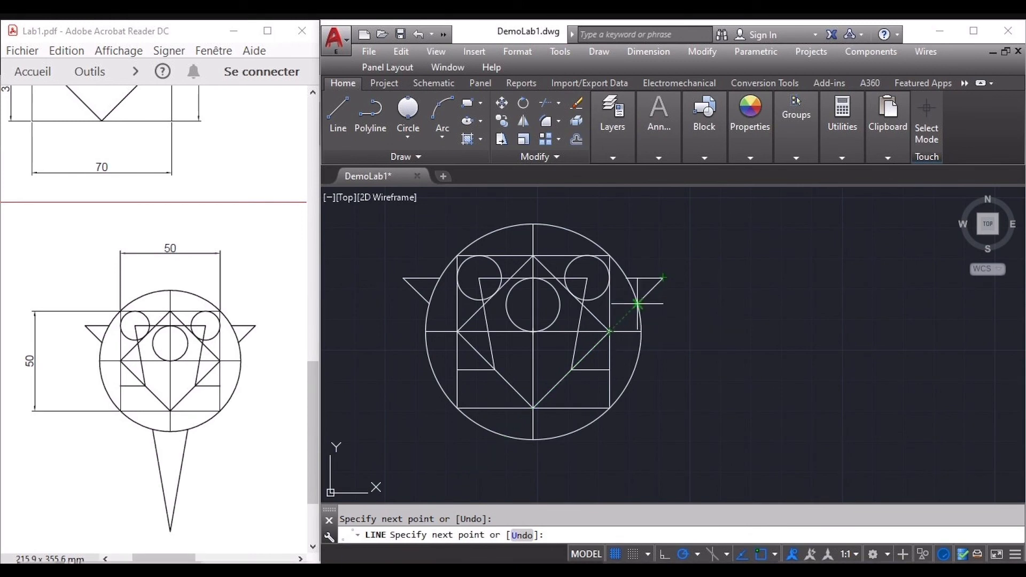
left_click(637, 303)
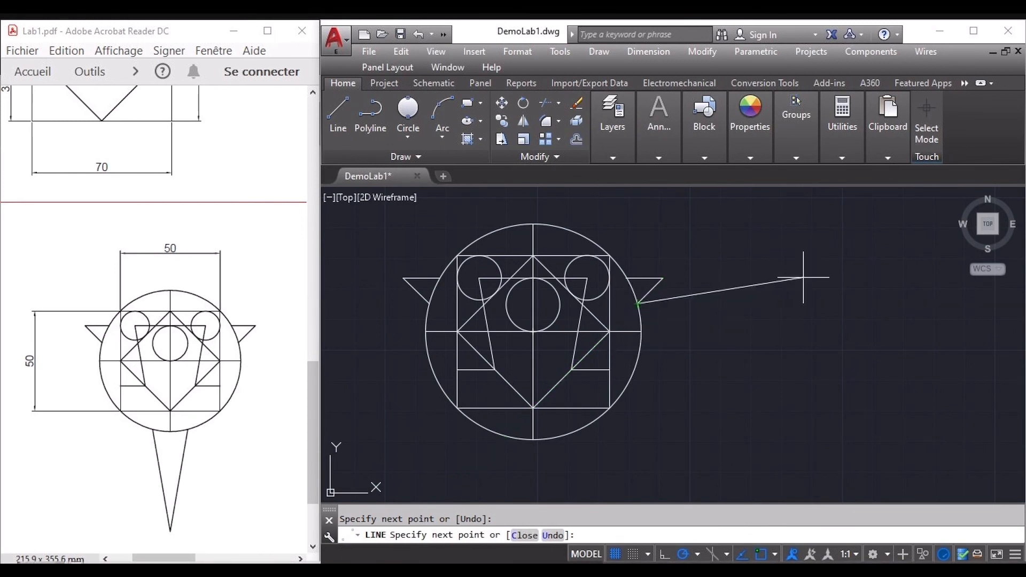
key("Return")
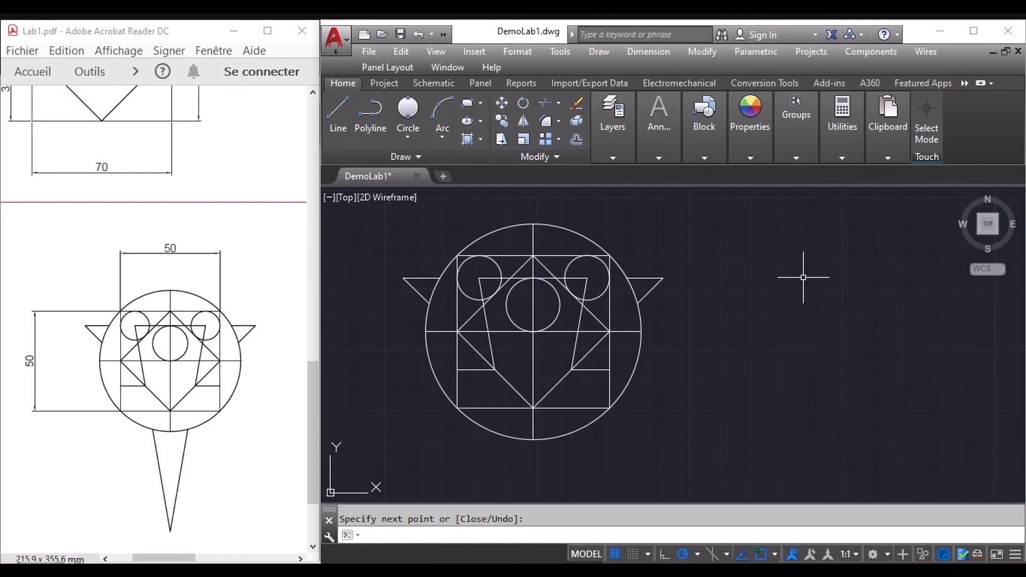
Step: Draw the lower spike with two lines from the large circle, along the extensions of the inner slanted lines, meeting at a point below the figure
mouse_move(750, 394)
middle_mouse_down()
mouse_move(755, 378)
mouse_move(791, 361)
mouse_move(727, 311)
mouse_move(703, 309)
middle_mouse_up()
scroll(791, 361, "down", 3)
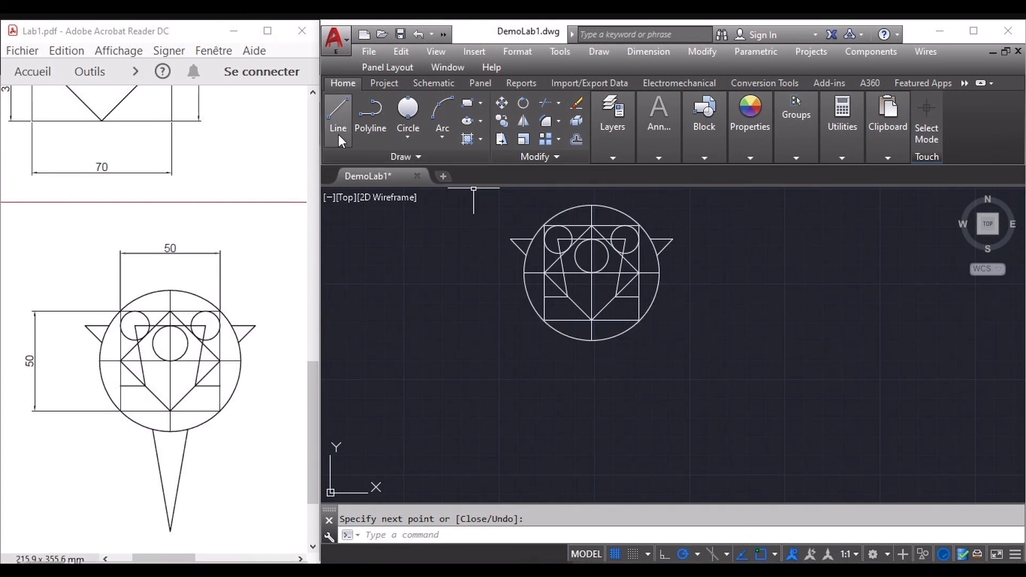
left_click(336, 106)
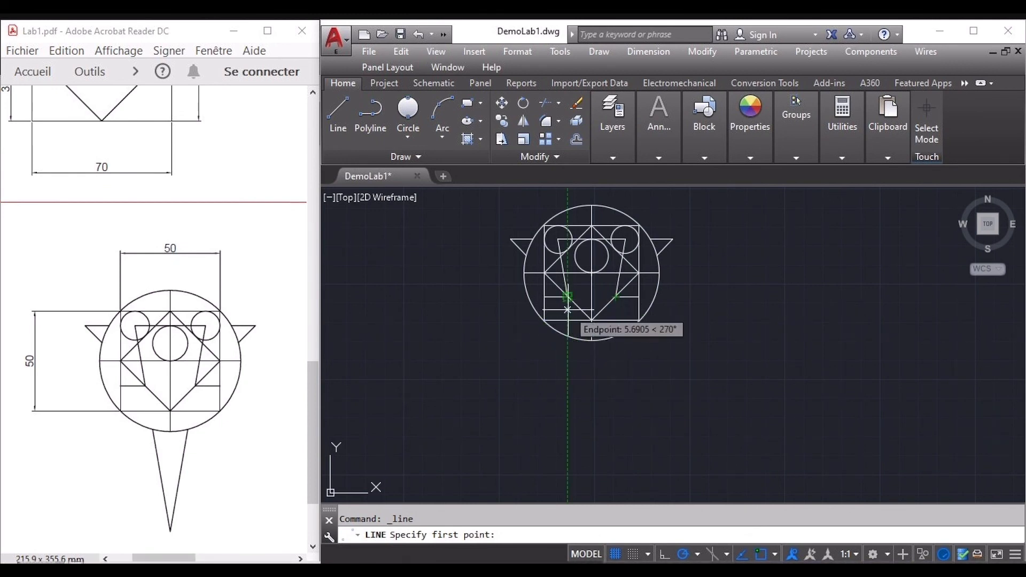
left_click(575, 338)
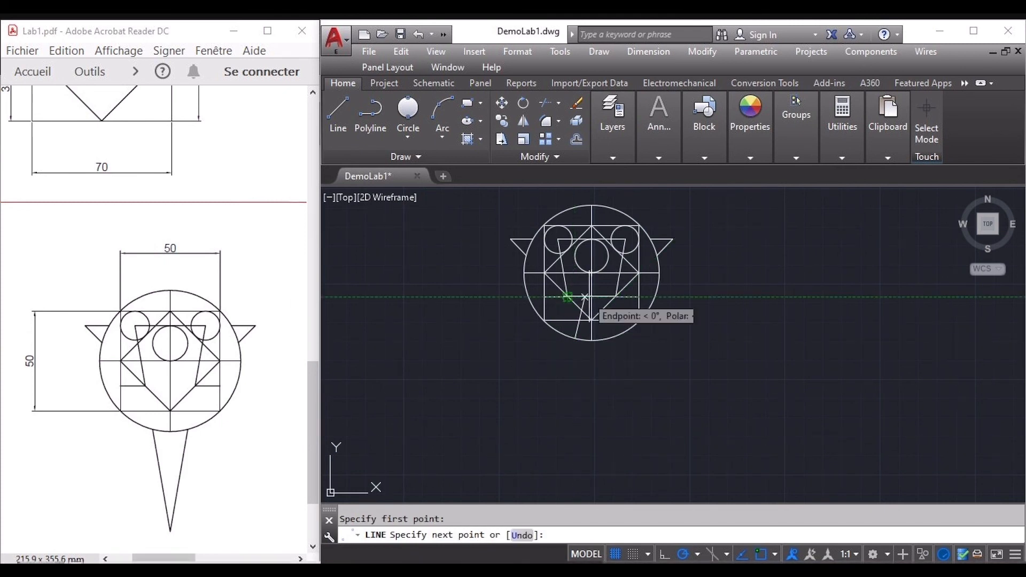
left_click(592, 436)
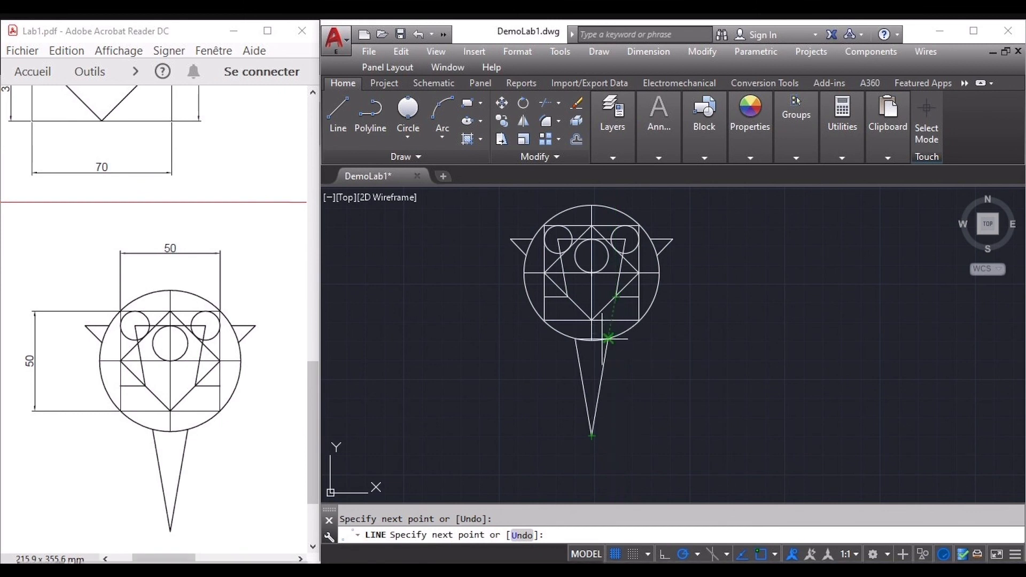
left_click(608, 338)
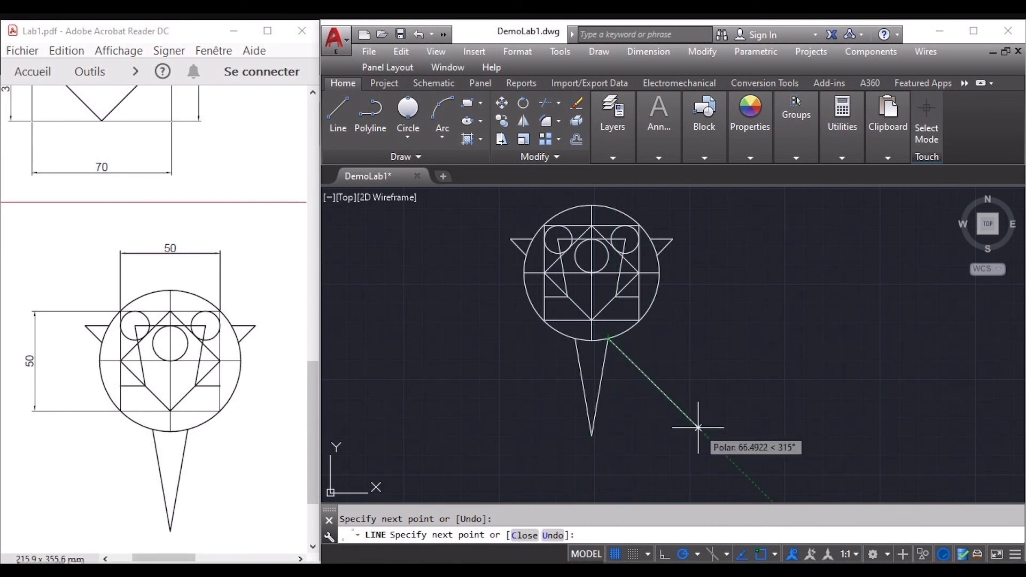
key("Return")
middle_click_drag(698, 428, 690, 440)
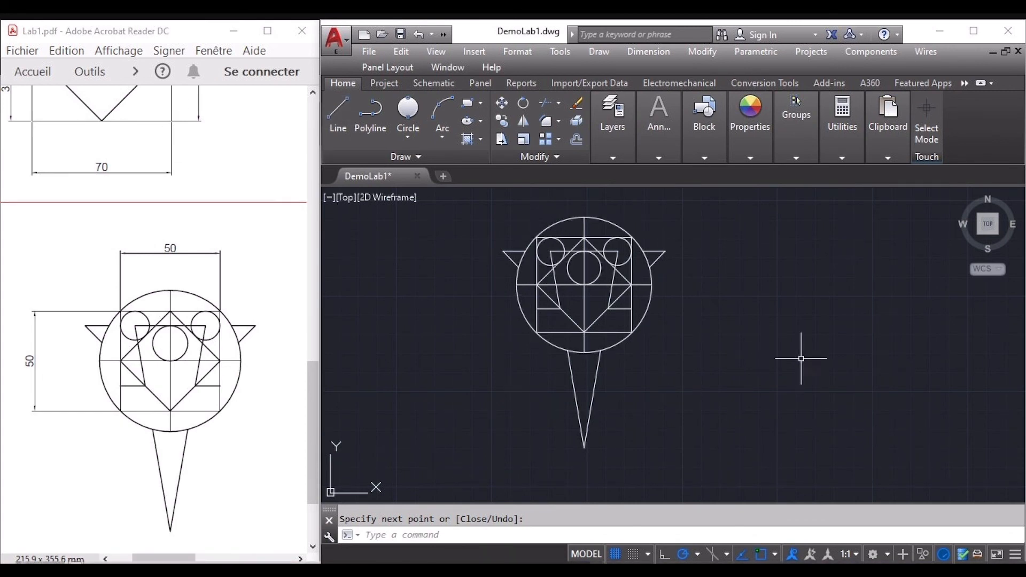
Step: Copy the large circle and its inner shapes from the figure's center to the empty area to the right of the original
mouse_move(827, 340)
middle_mouse_down()
mouse_move(735, 335)
mouse_move(712, 345)
middle_mouse_up()
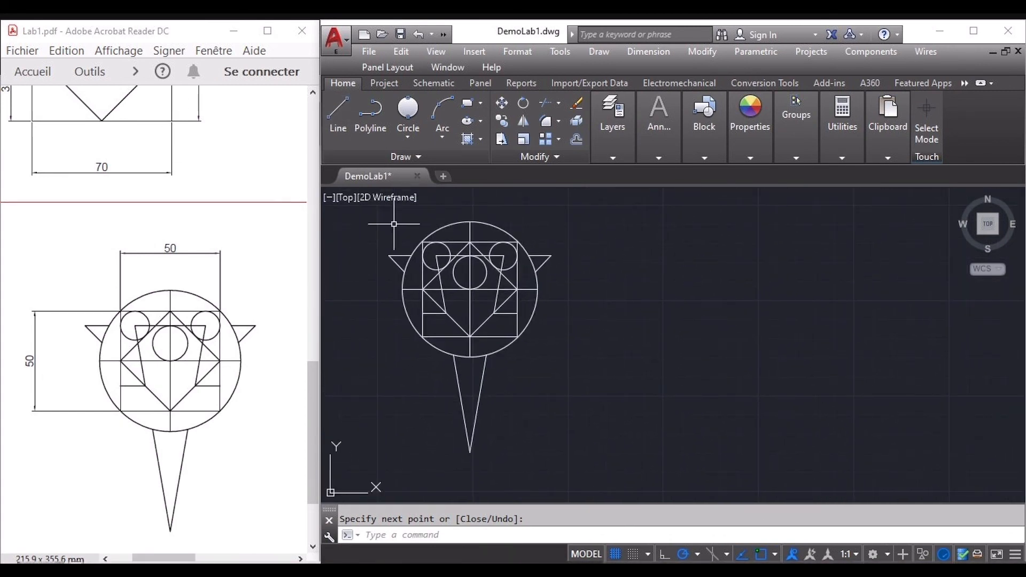
left_click(621, 413)
left_click(605, 370)
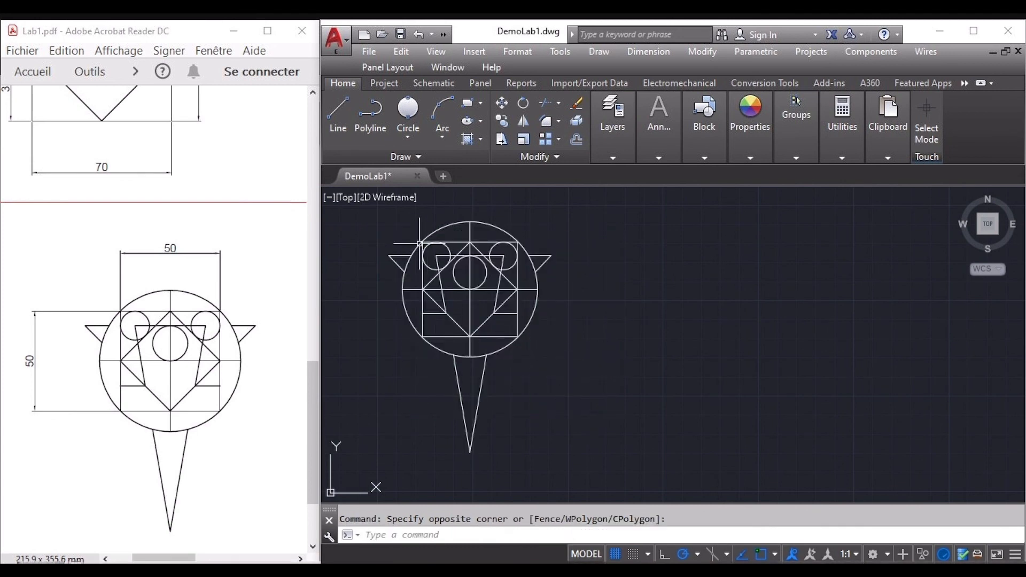
left_click(392, 213)
left_click(540, 378)
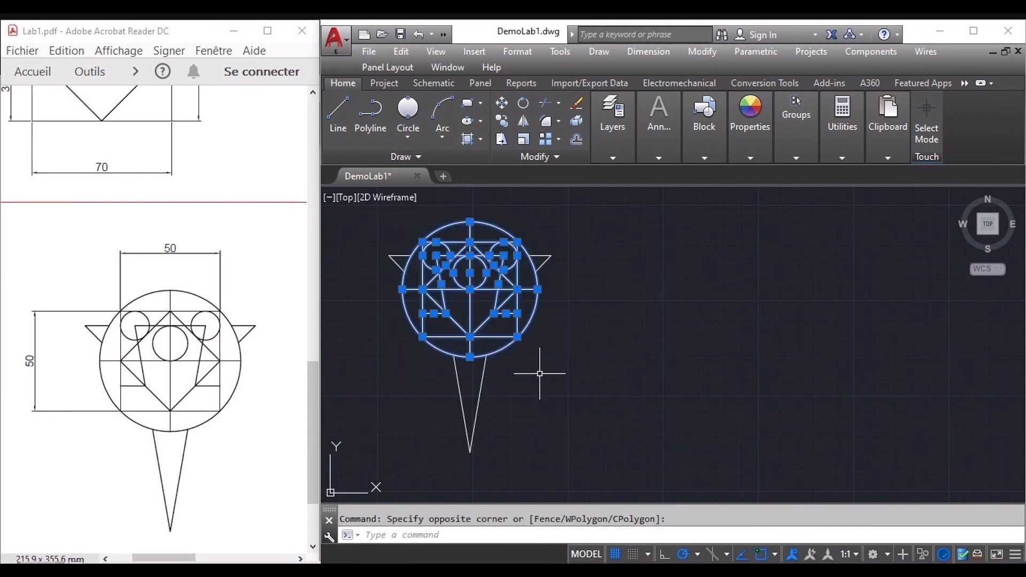
left_click(501, 121)
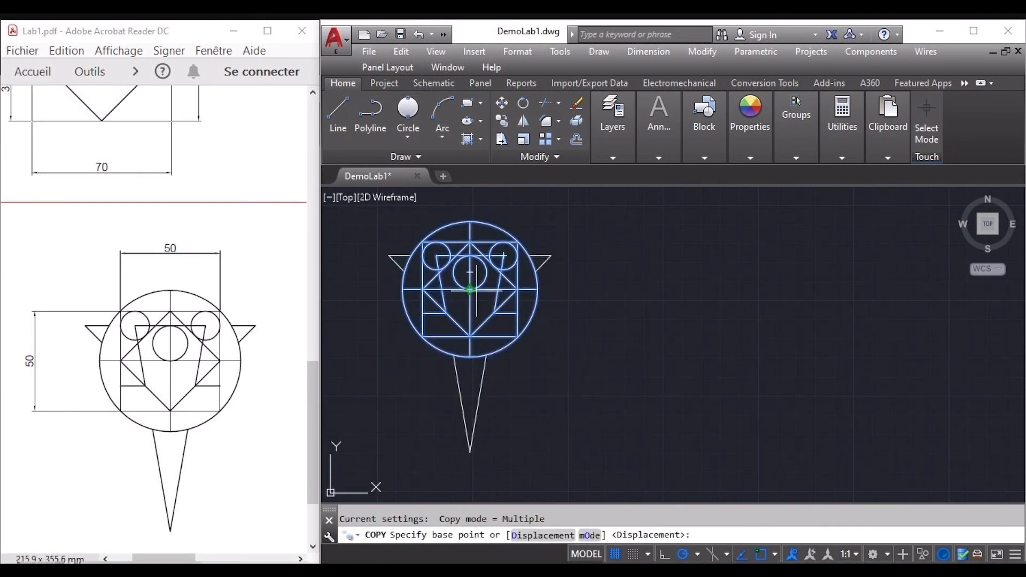
left_click(470, 289)
left_click(709, 293)
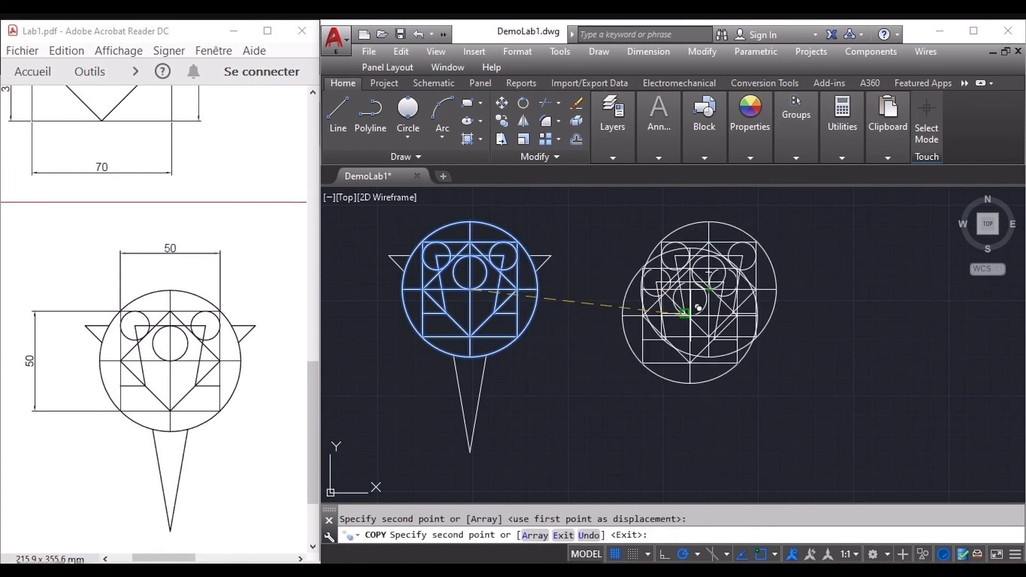
key("Escape")
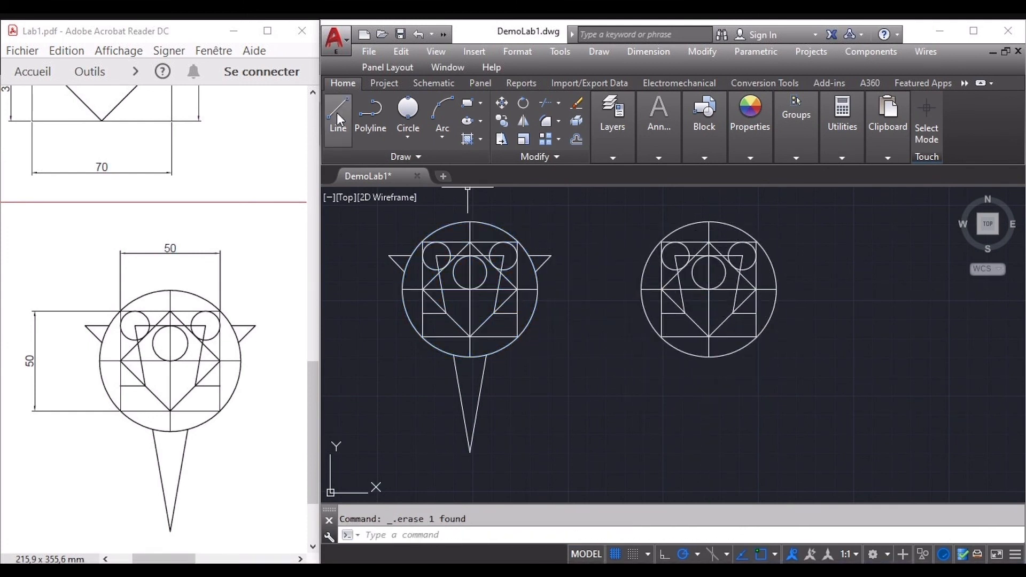
Step: On the copy, draw the left ear with two lines from the diamond's left corner to the ear tip and back to the left small circle's center
left_click(337, 117)
left_click(661, 289)
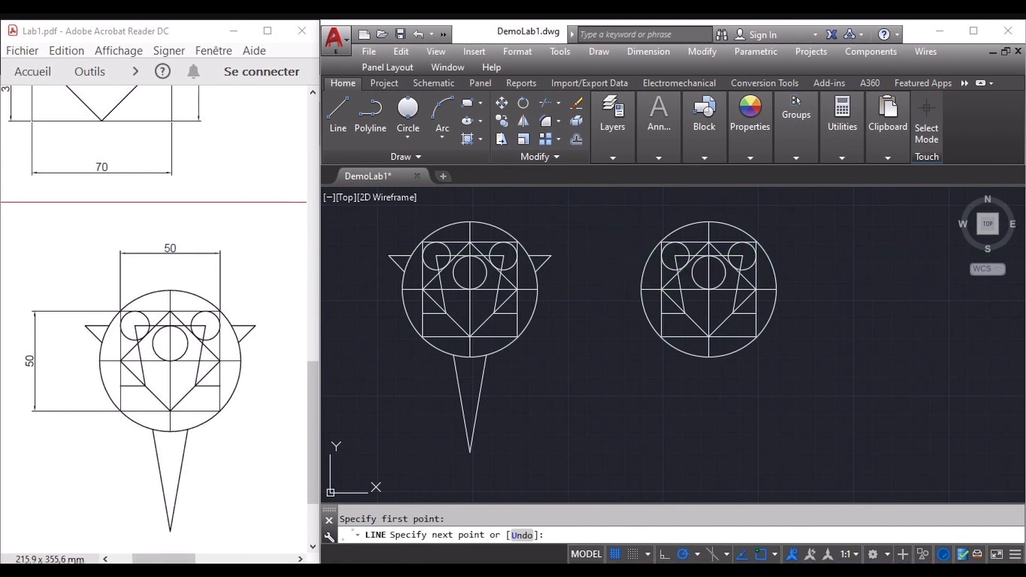
left_click(627, 256)
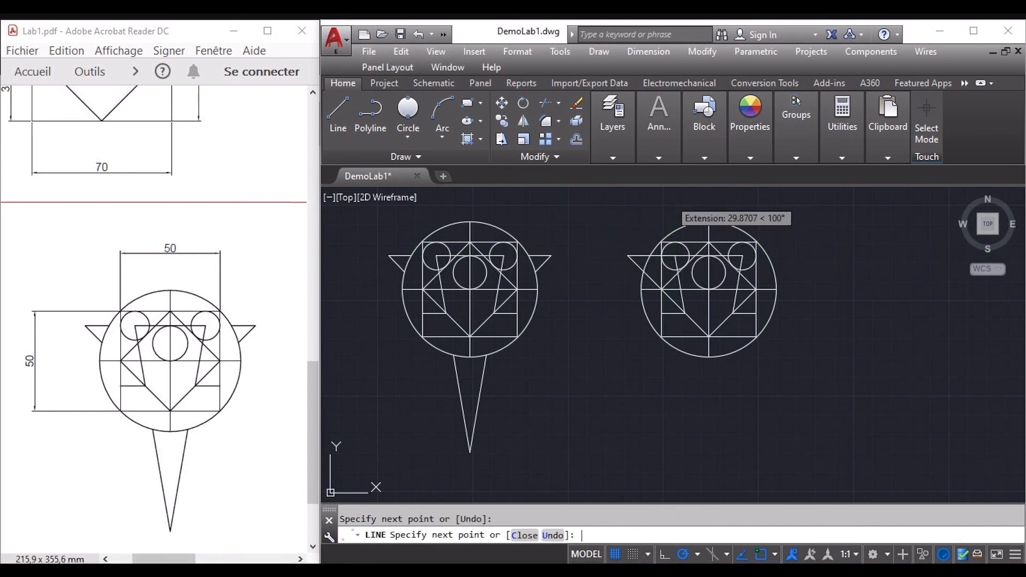
key("Escape")
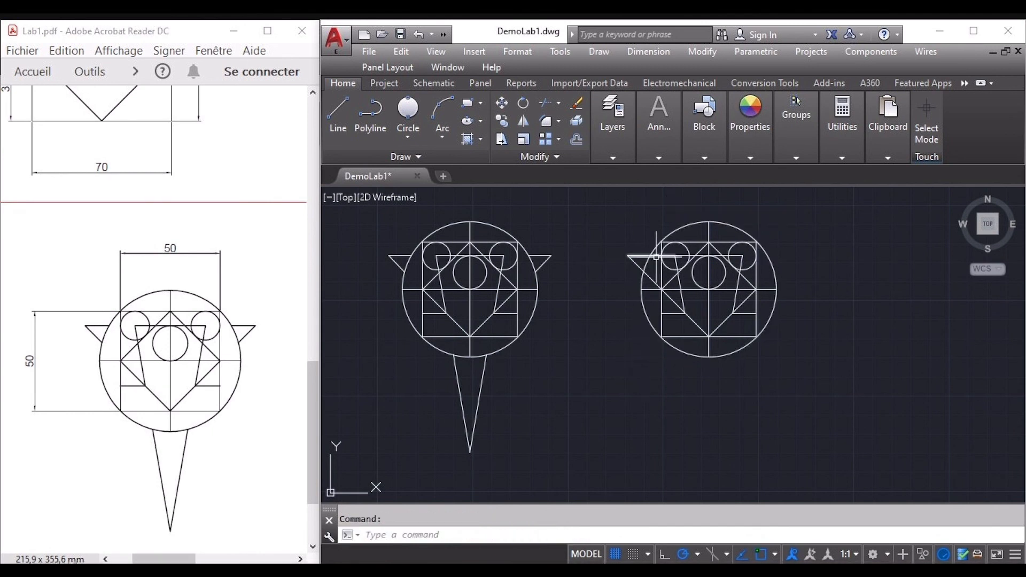
Step: Trim the copy's left ear lines to the large circle and erase the leftover segment inside the left small circle
scroll(660, 253, "up", 2)
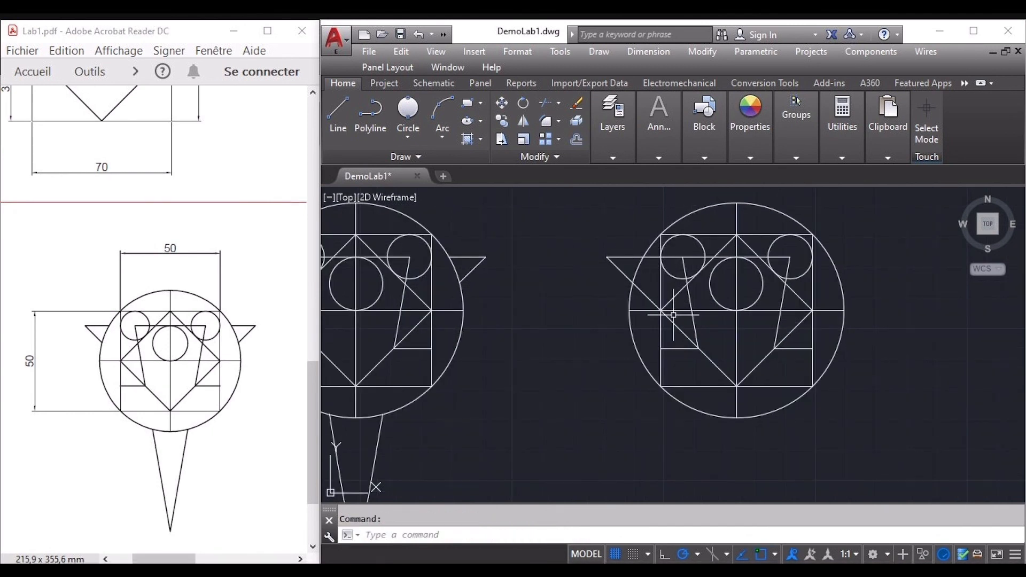
left_click(746, 351)
left_click(591, 238)
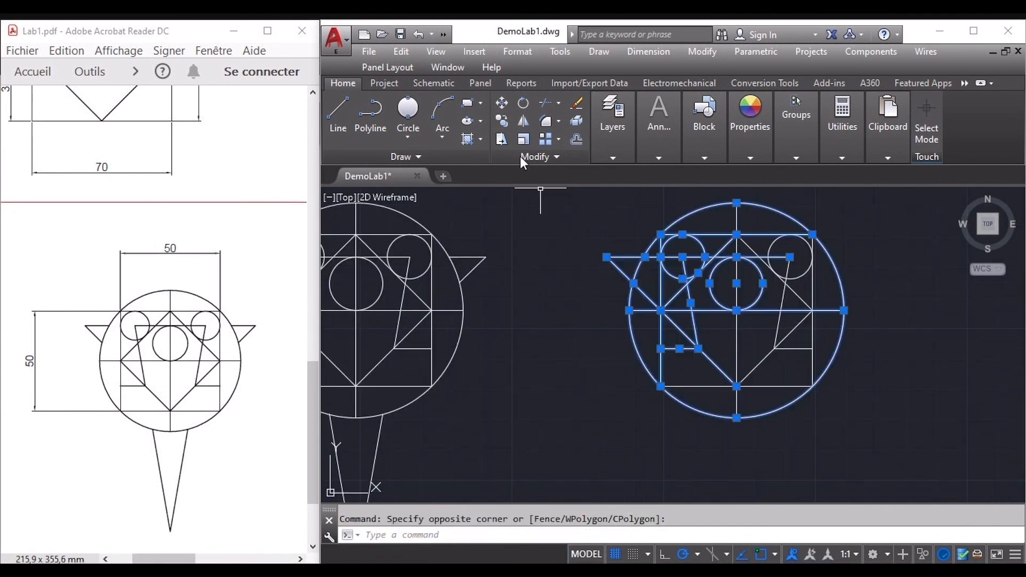
left_click(544, 102)
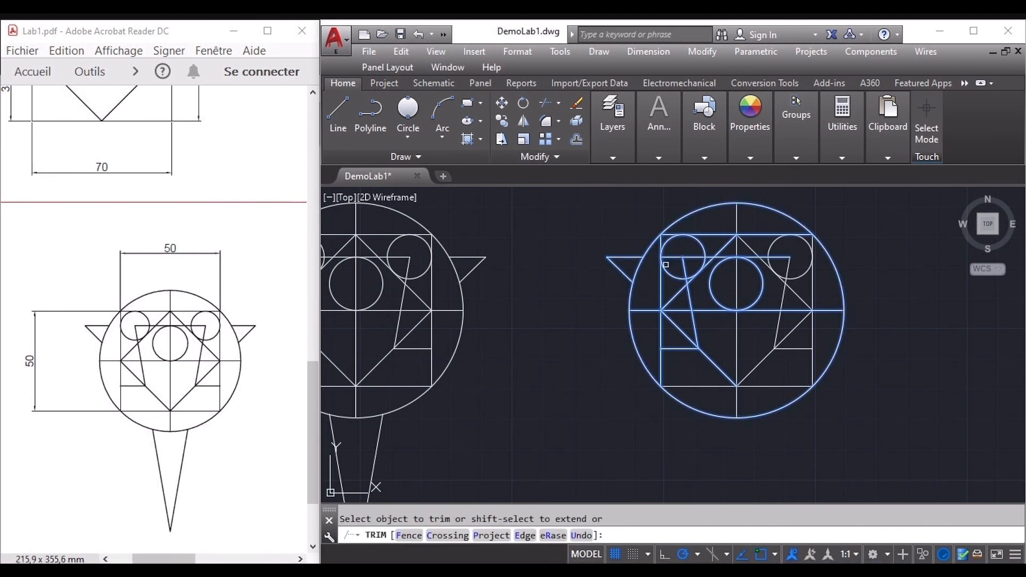
key("Escape")
left_click(672, 257)
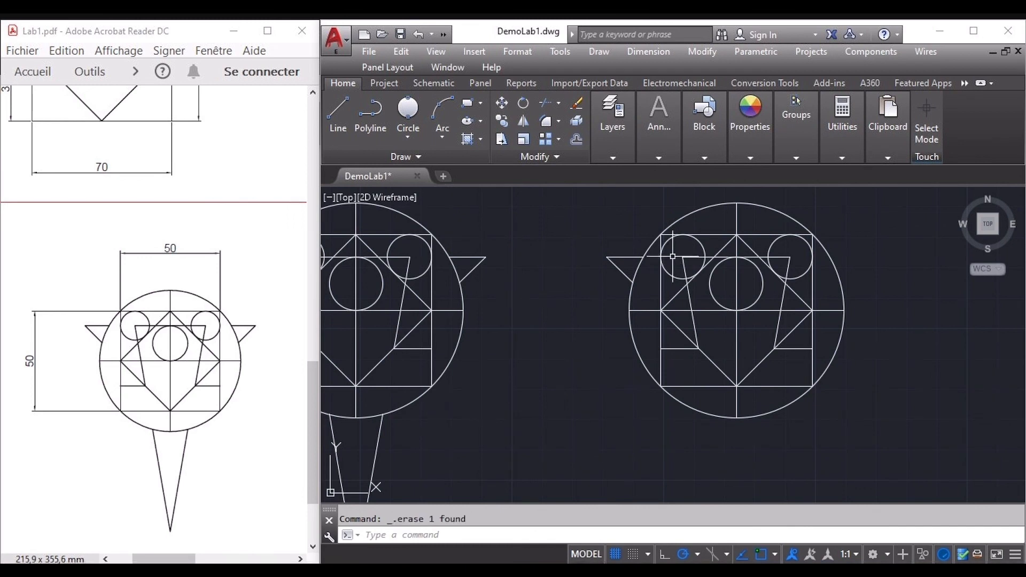
key("Delete")
scroll(701, 329, "down", 2)
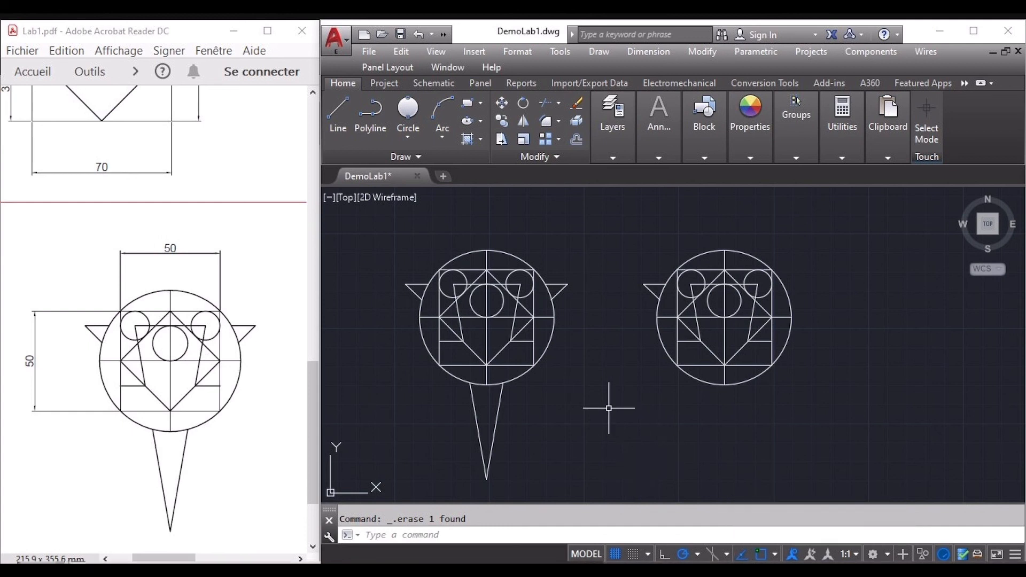
Step: Delete the entire copied figure beside the original
left_click(818, 426)
left_click(610, 238)
key("Delete")
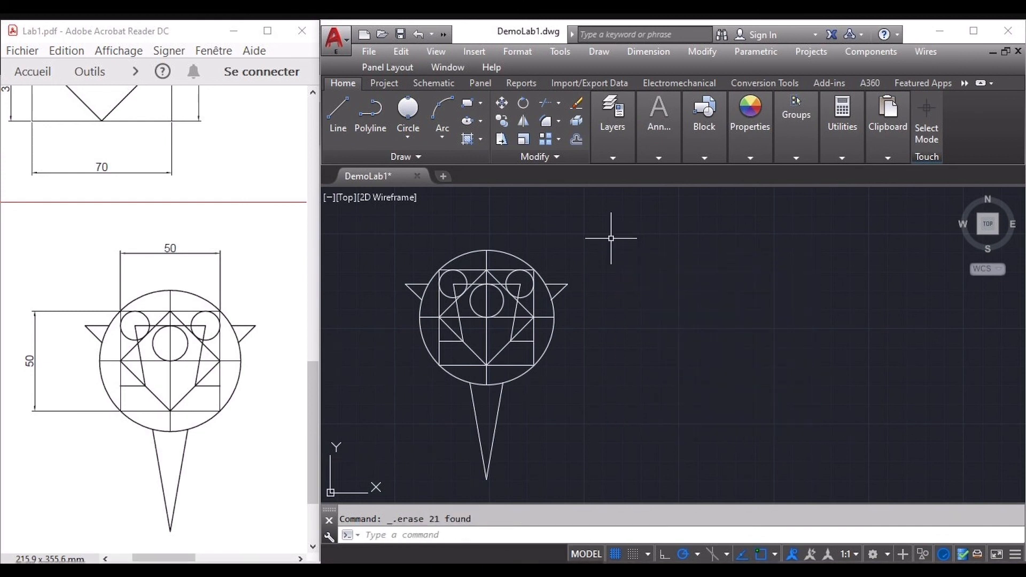